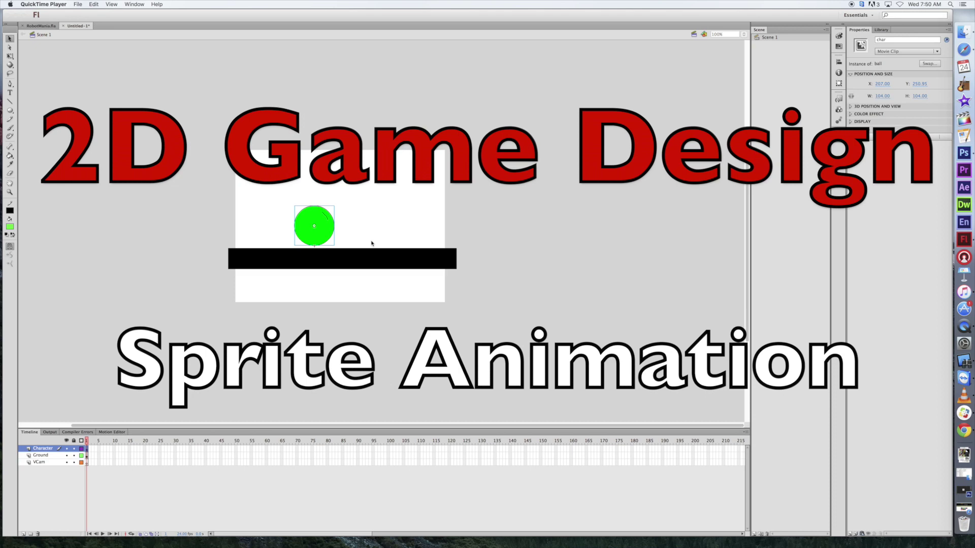
- Test-play the ball platformer, rolling the ball left and right and jumping, then close the test
{"action": "left_click", "coordinate": [381, 228]}
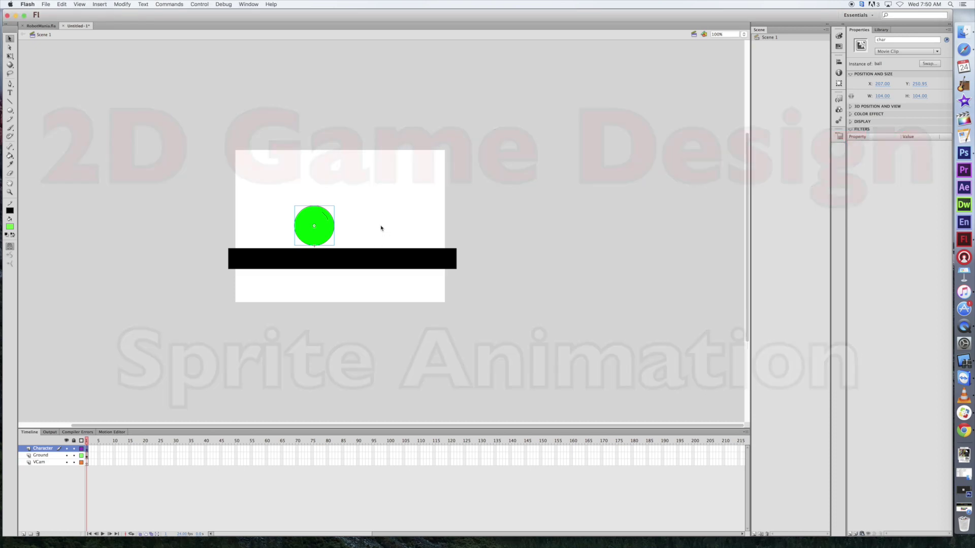
{"action": "key", "text": "super+Return"}
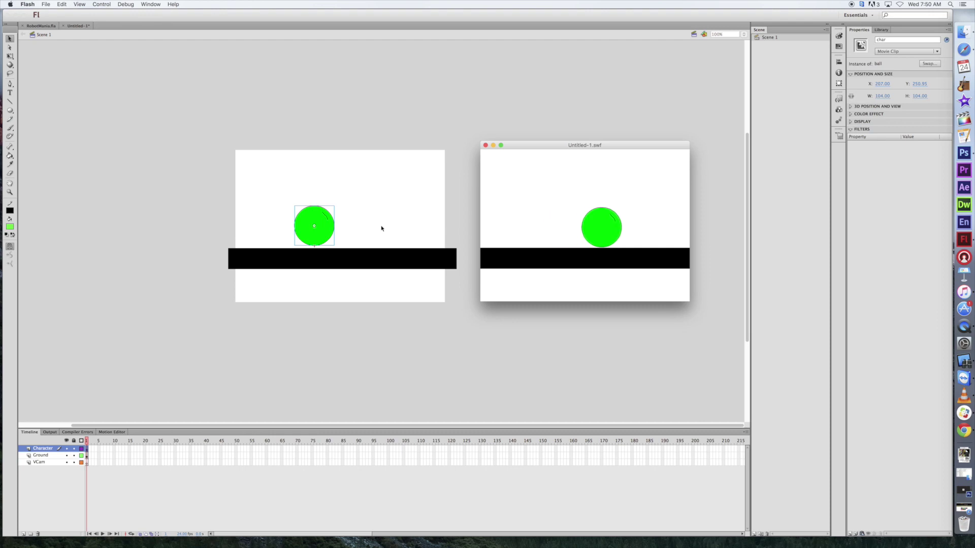
{"action": "key", "text": "Left"}
{"action": "key", "text": "Right"}
{"action": "key", "text": "Left"}
{"action": "key", "text": "Up"}
{"action": "key", "text": "Right"}
{"action": "key", "text": "Left"}
{"action": "key", "text": "Up"}
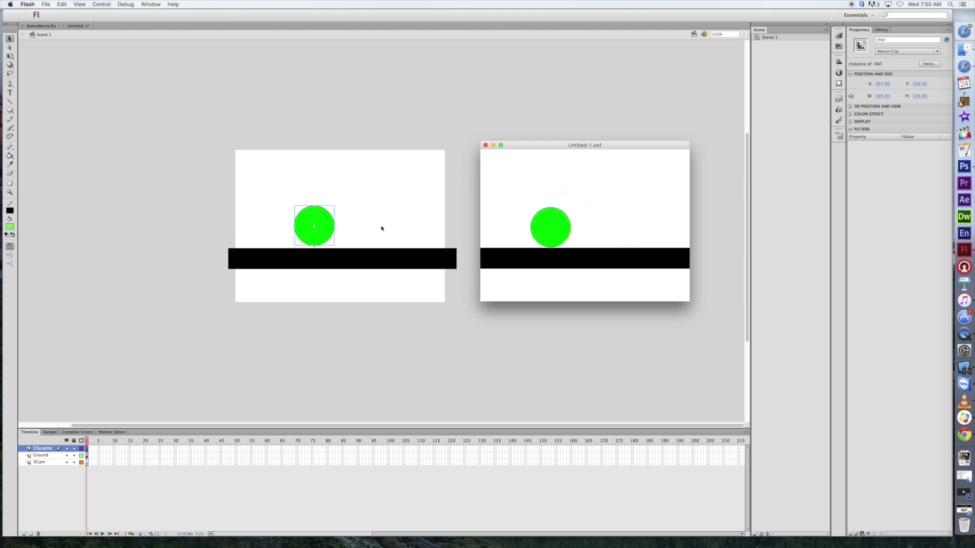
{"action": "key", "text": "Up"}
{"action": "key", "text": "Right"}
{"action": "key", "text": "Up"}
{"action": "key", "text": "Left"}
{"action": "key", "text": "Up"}
{"action": "key", "text": "Right"}
{"action": "key", "text": "Left"}
{"action": "key", "text": "Up"}
{"action": "key", "text": "Right"}
{"action": "key", "text": "Up"}
{"action": "key", "text": "Left"}
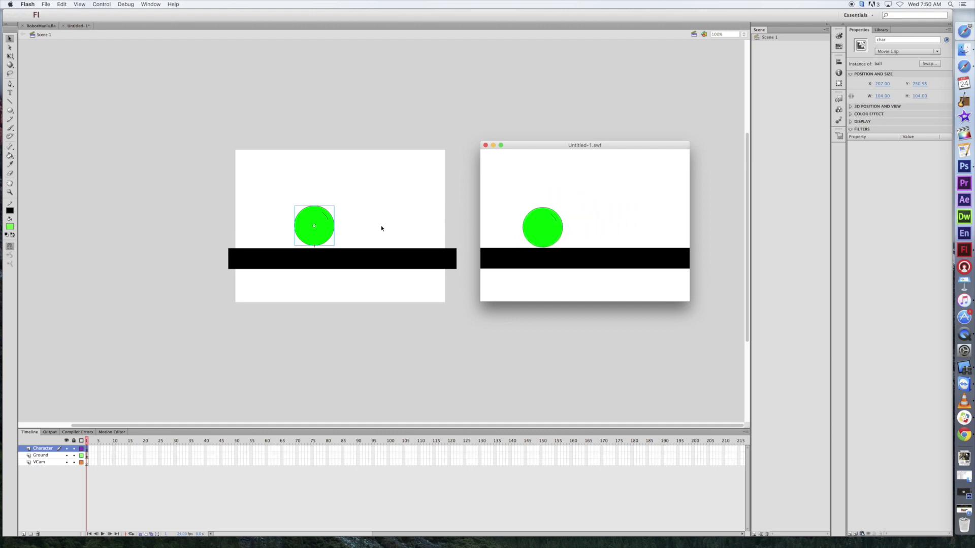
{"action": "key", "text": "Right"}
{"action": "key", "text": "Up"}
{"action": "key", "text": "Left"}
{"action": "key", "text": "Right"}
{"action": "key", "text": "Up"}
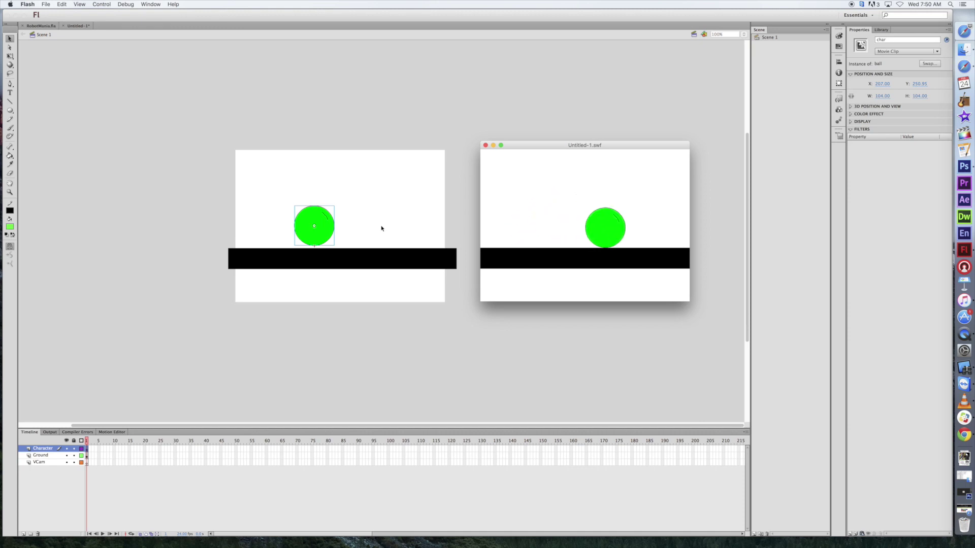
{"action": "key", "text": "Up"}
{"action": "key", "text": "Left"}
{"action": "key", "text": "Up"}
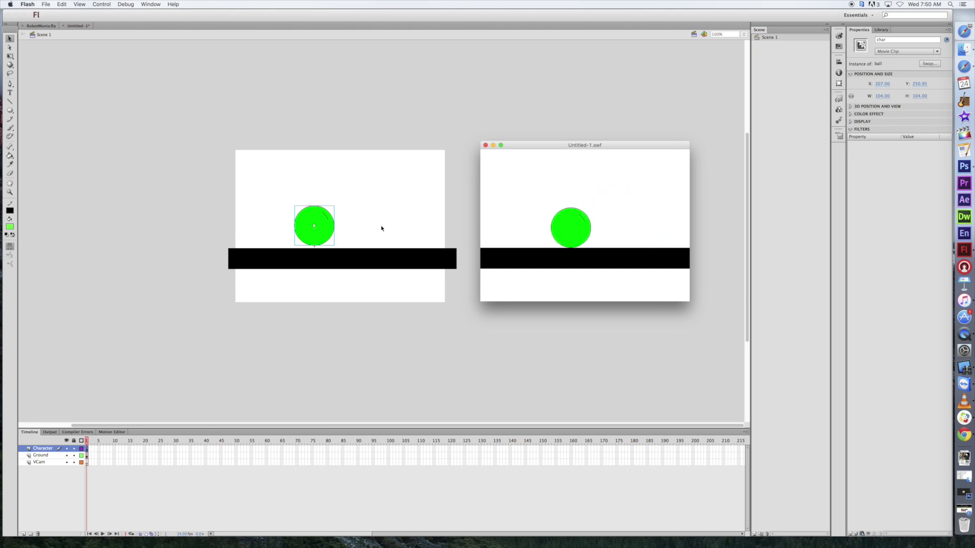
{"action": "key", "text": "Right"}
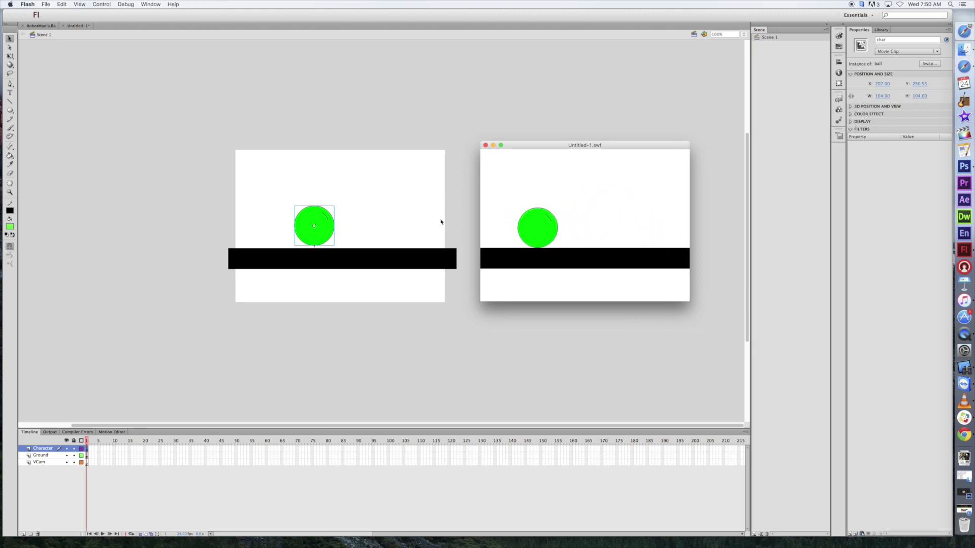
{"action": "left_click", "coordinate": [485, 146]}
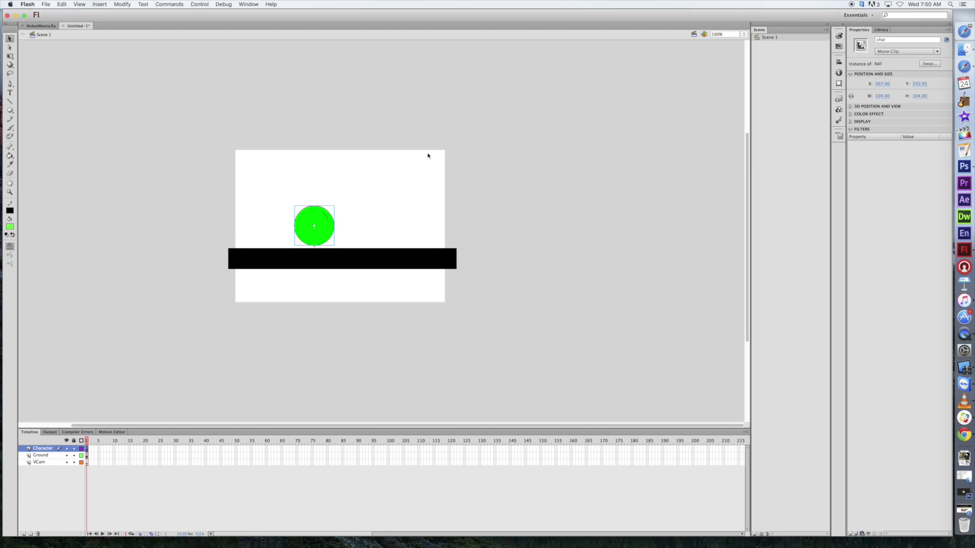
- Test-play RobotMania with Cmd+Enter, running, jumping and sliding the robot, then close the test window
{"action": "left_click", "coordinate": [48, 26]}
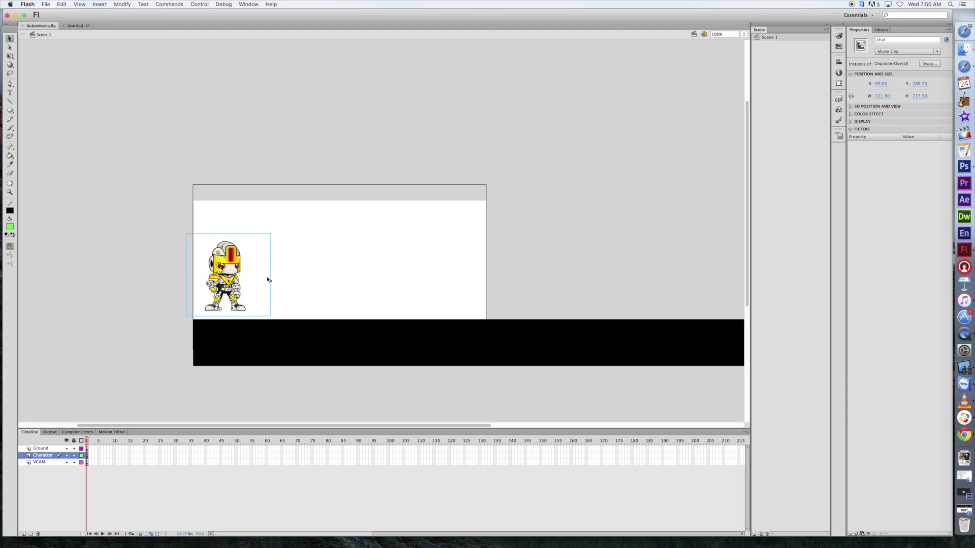
{"action": "key", "text": "super+Return"}
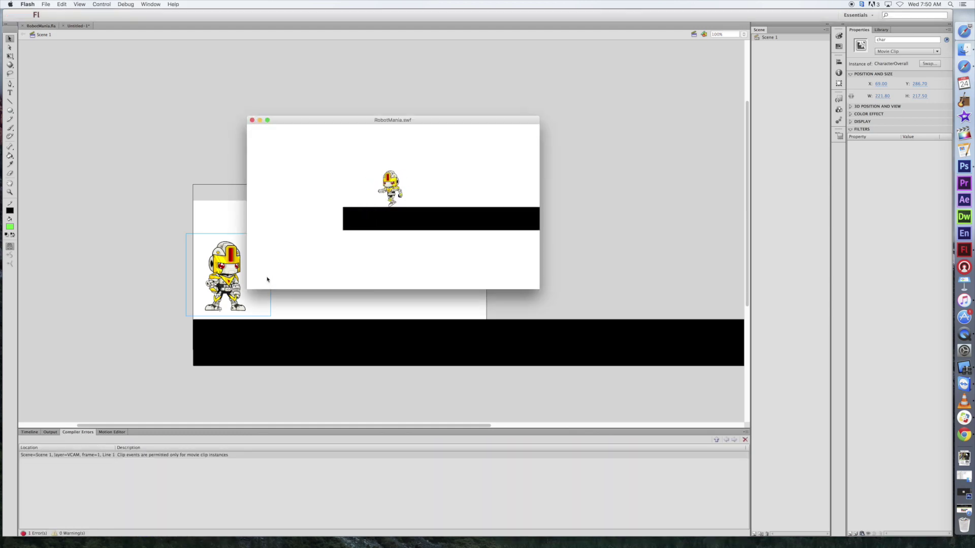
{"action": "key", "text": "Left"}
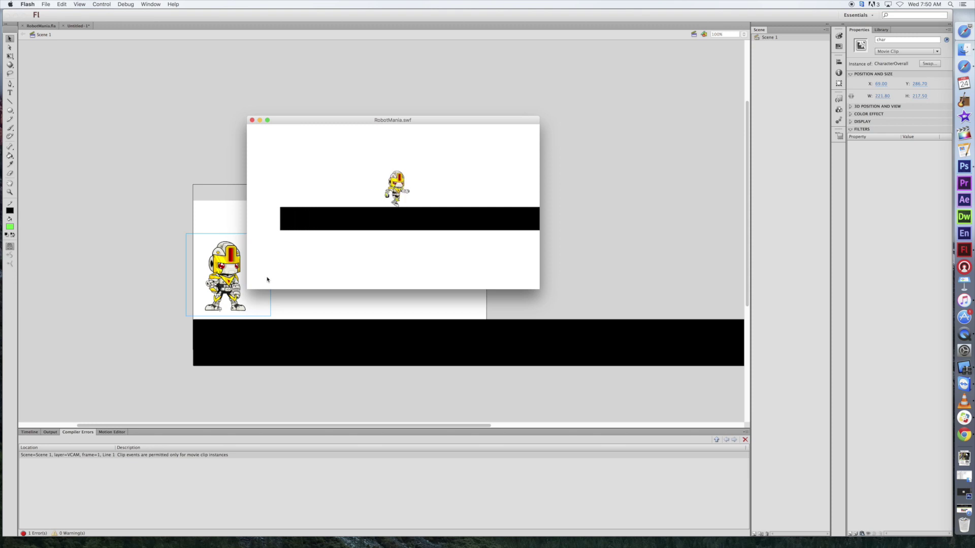
{"action": "key", "text": "Right"}
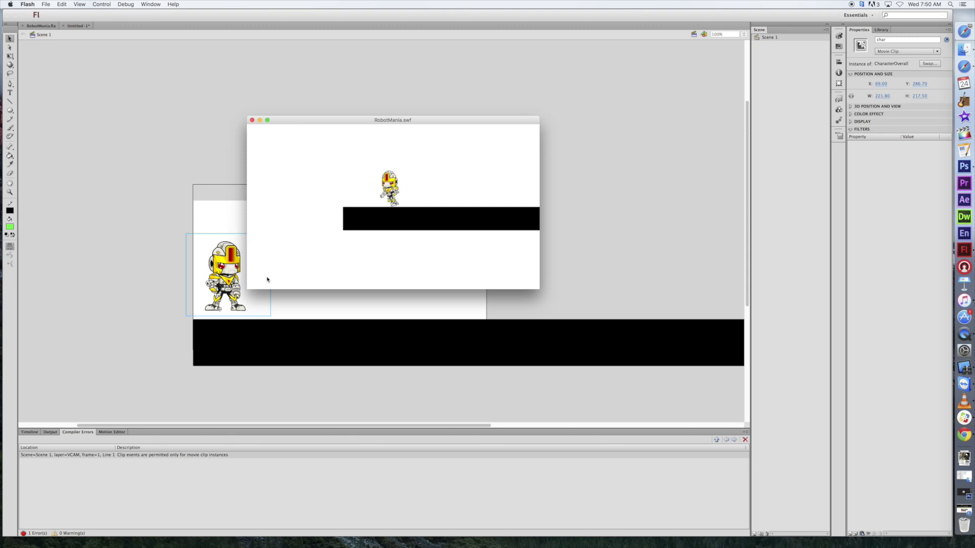
{"action": "key", "text": "Left"}
{"action": "key", "text": "Up"}
{"action": "key", "text": "Right"}
{"action": "key", "text": "Up"}
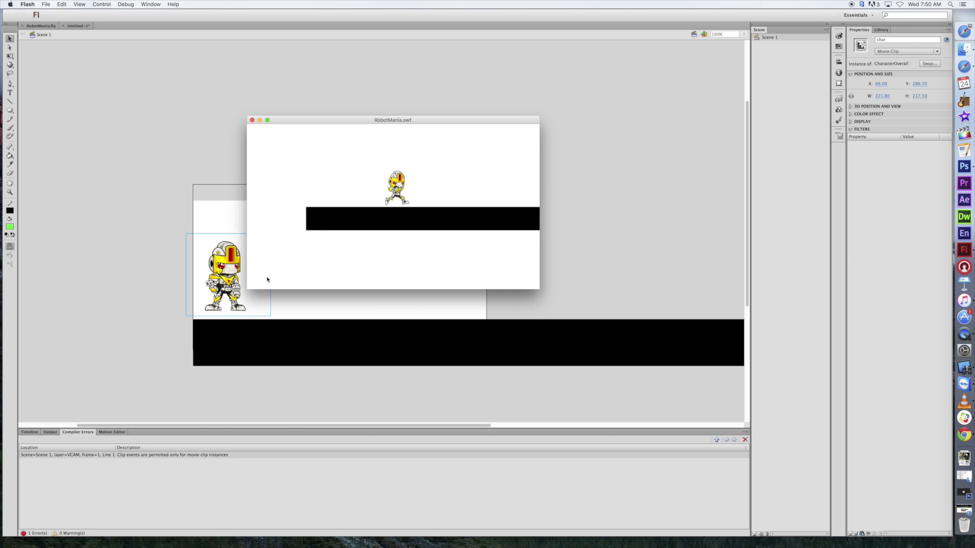
{"action": "key", "text": "Down"}
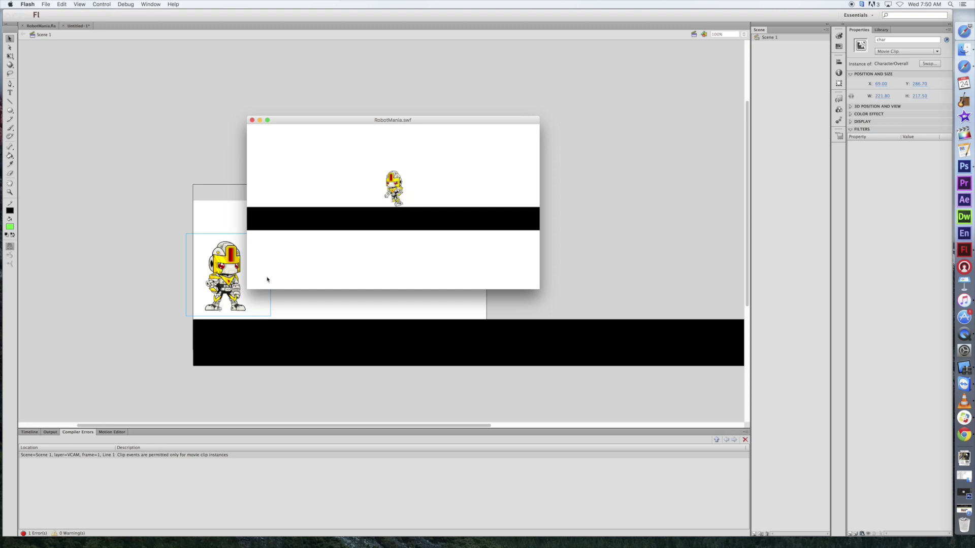
{"action": "key", "text": "Left"}
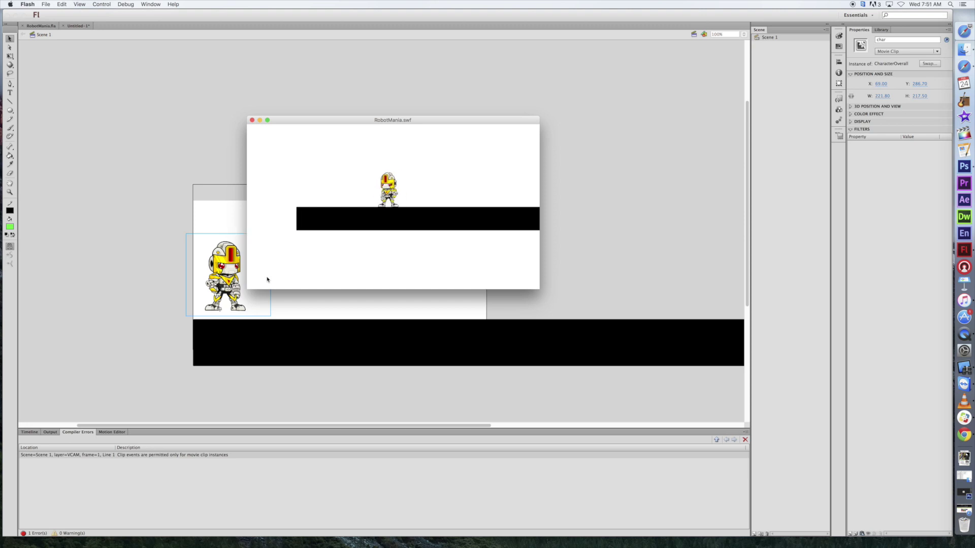
{"action": "key", "text": "Right"}
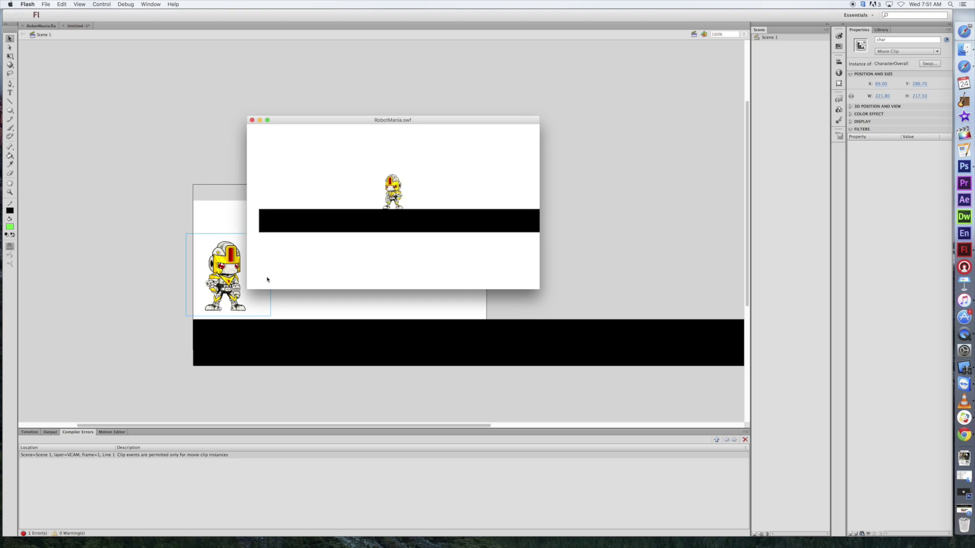
{"action": "key", "text": "Left"}
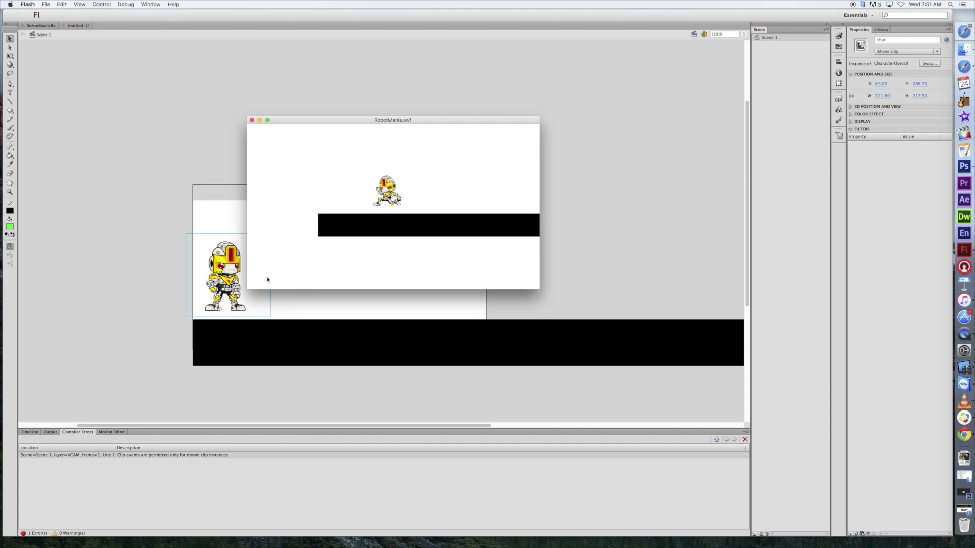
{"action": "key", "text": "Right"}
{"action": "key", "text": "Left"}
{"action": "key", "text": "Up"}
{"action": "key", "text": "Up"}
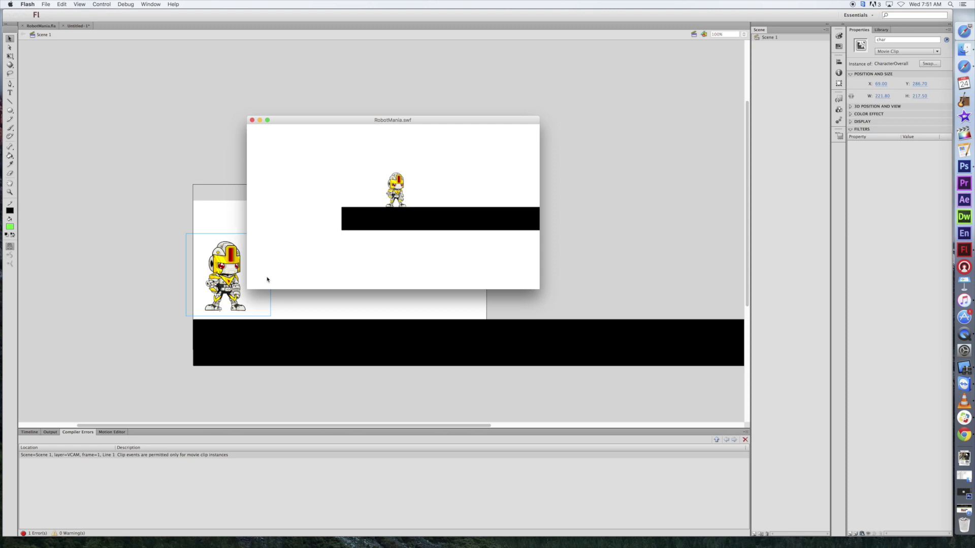
{"action": "left_click", "coordinate": [252, 120]}
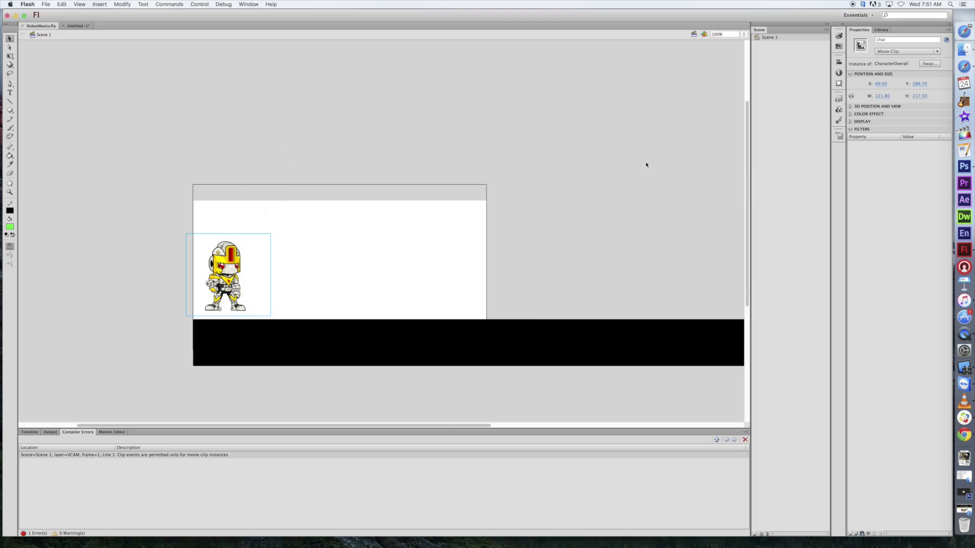
- In Safari, open Game Art 2D's free Temple Run sprite page and download the pack
{"action": "left_click", "coordinate": [963, 67]}
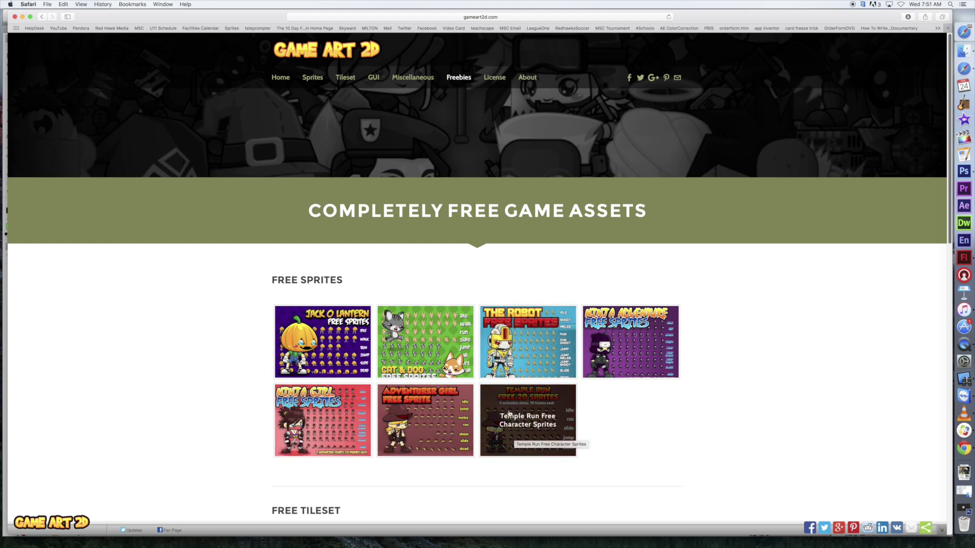
{"action": "left_click", "coordinate": [520, 418]}
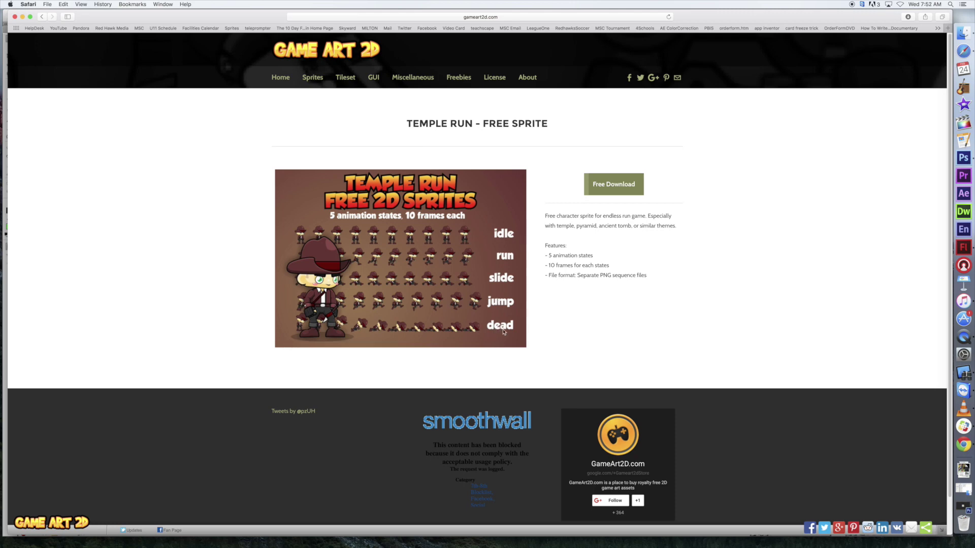
{"action": "left_click", "coordinate": [617, 190]}
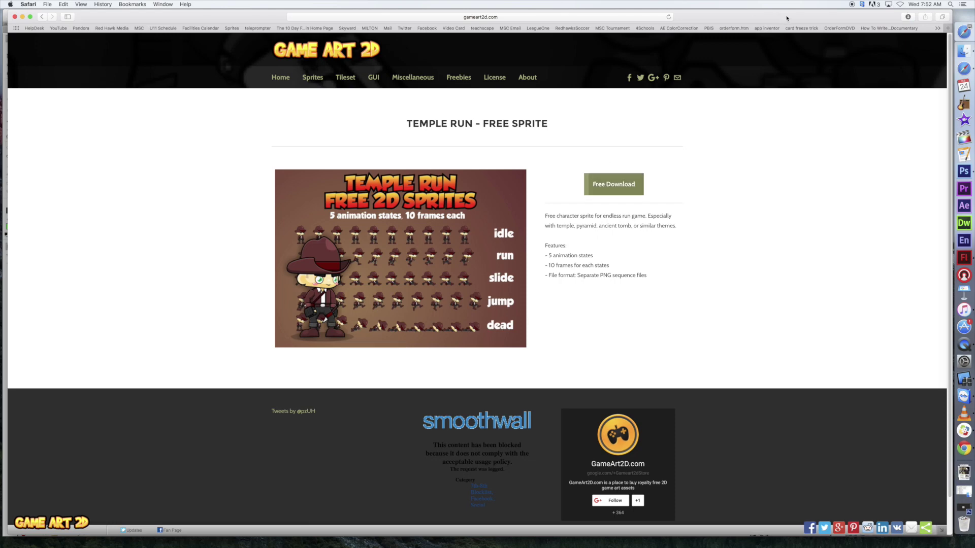
- Confirm templerun appears in the Downloads stack, then minimise Safari to reveal Flash
{"action": "left_click_drag", "start_coordinate": [781, 17], "coordinate": [652, 17]}
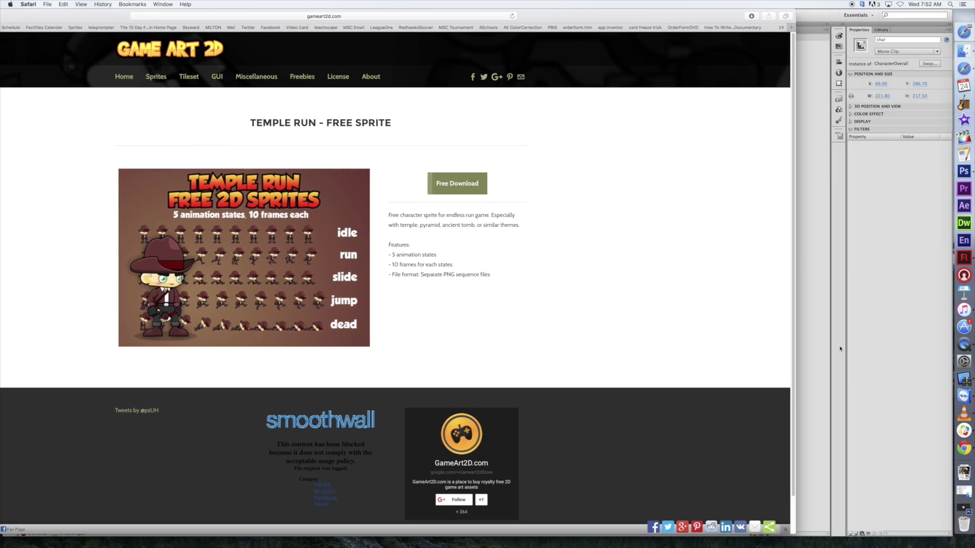
{"action": "left_click", "coordinate": [963, 472]}
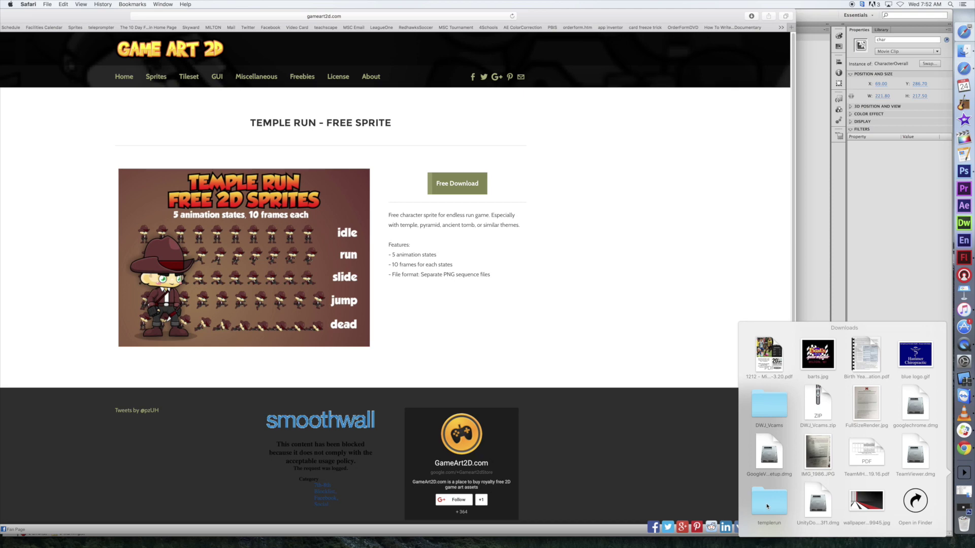
{"action": "left_click", "coordinate": [721, 513]}
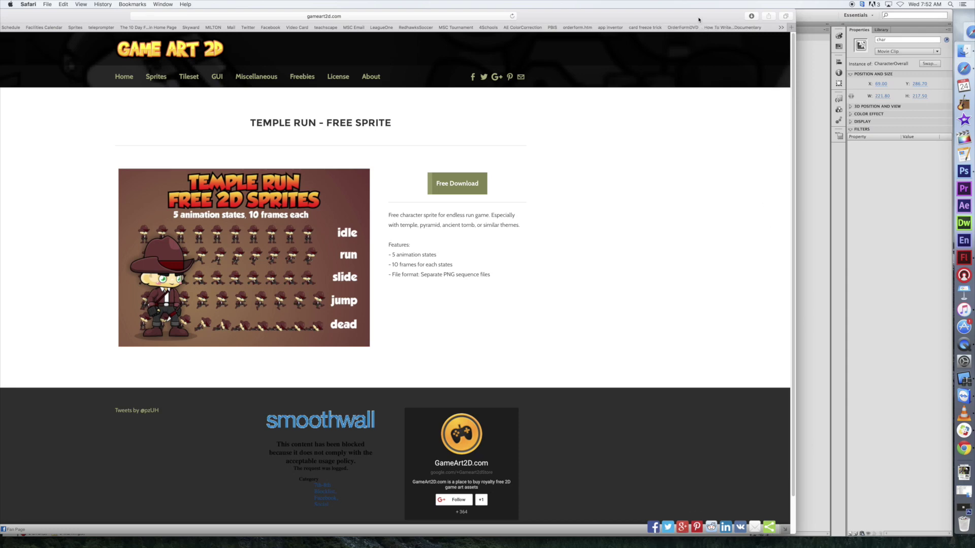
{"action": "left_click_drag", "start_coordinate": [699, 17], "coordinate": [849, 17]}
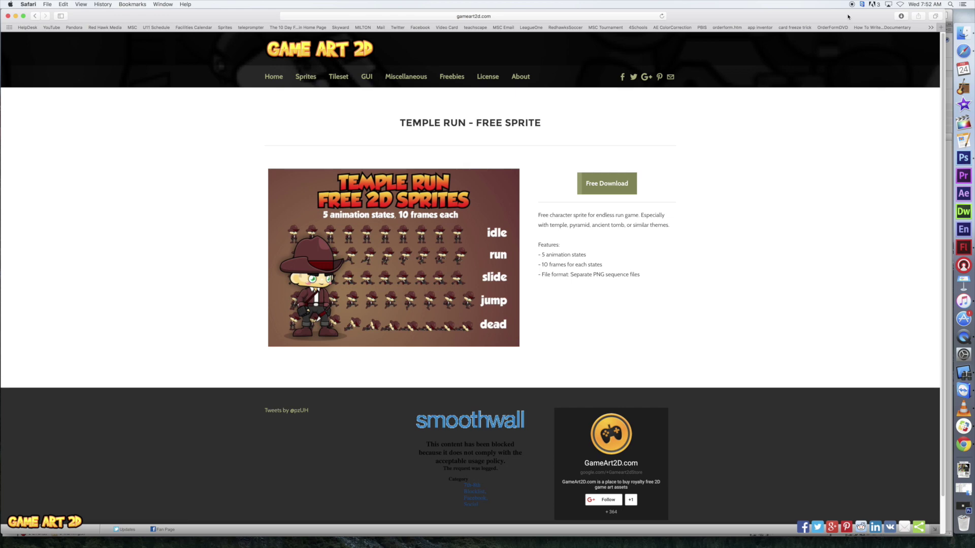
{"action": "left_click", "coordinate": [15, 16]}
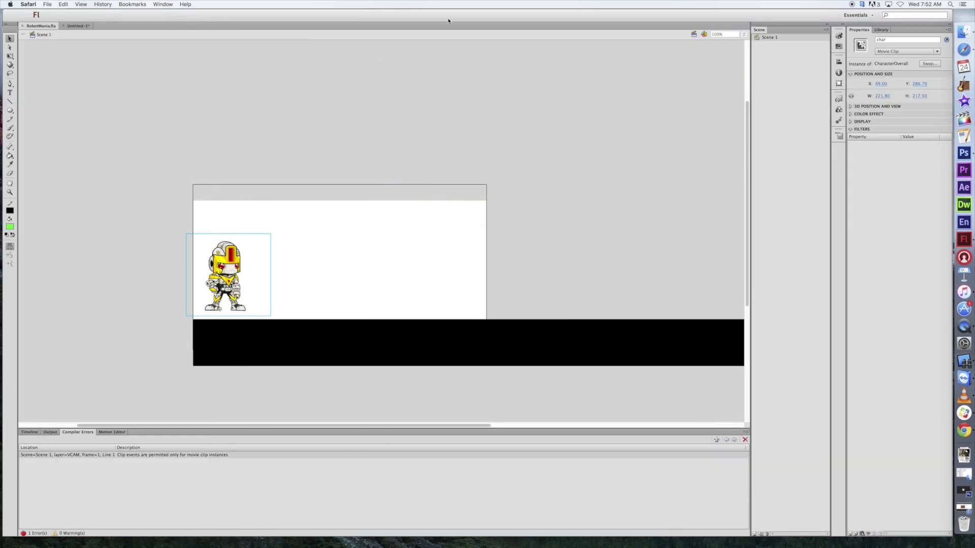
- Show Untitled-1 with its timeline and Library panel, then drag Flash left to expose the desktop
{"action": "left_click", "coordinate": [84, 32]}
{"action": "left_click", "coordinate": [81, 26]}
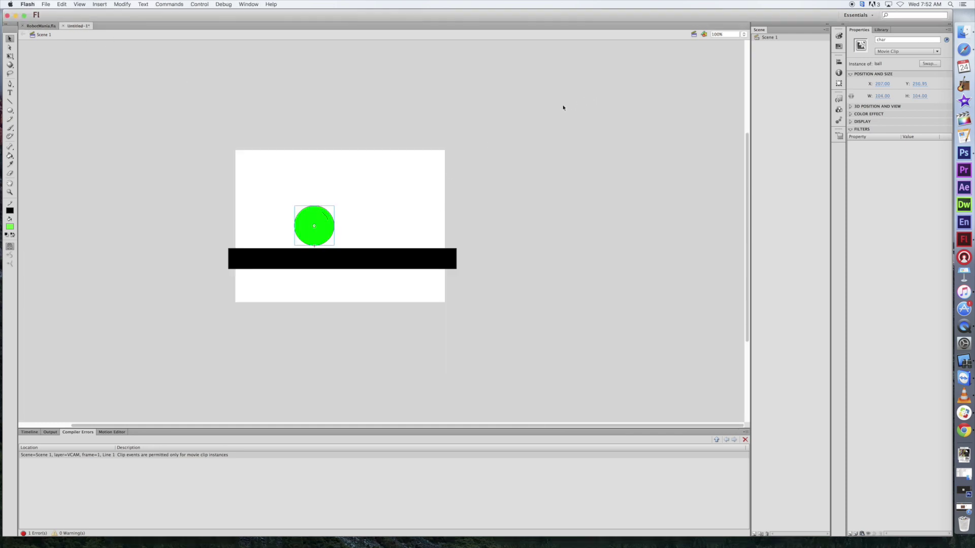
{"action": "left_click", "coordinate": [30, 432]}
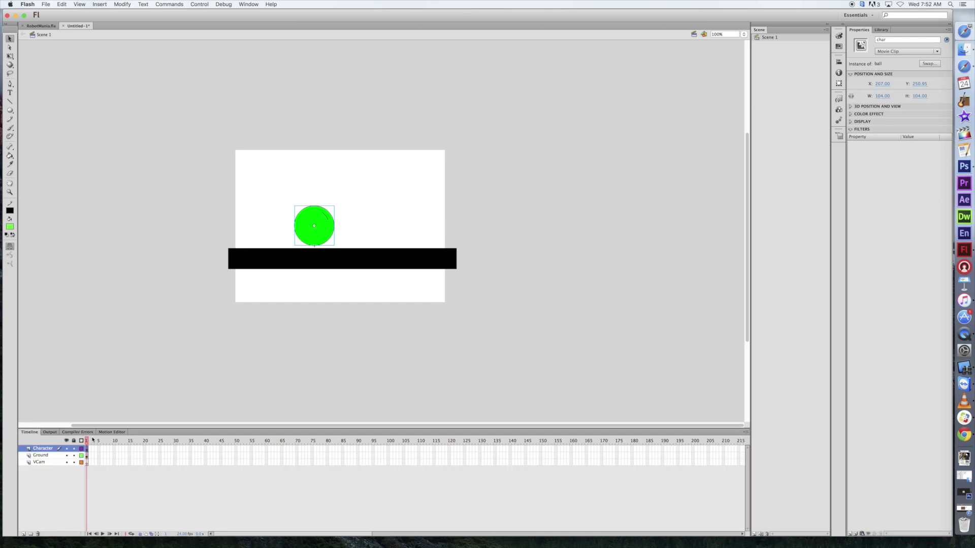
{"action": "left_click", "coordinate": [885, 29]}
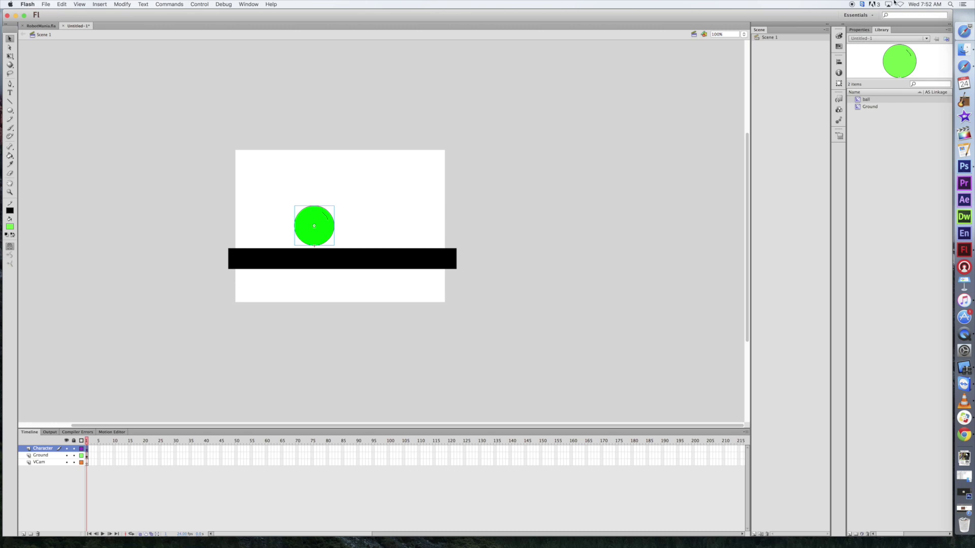
{"action": "left_click_drag", "start_coordinate": [665, 19], "coordinate": [441, 5]}
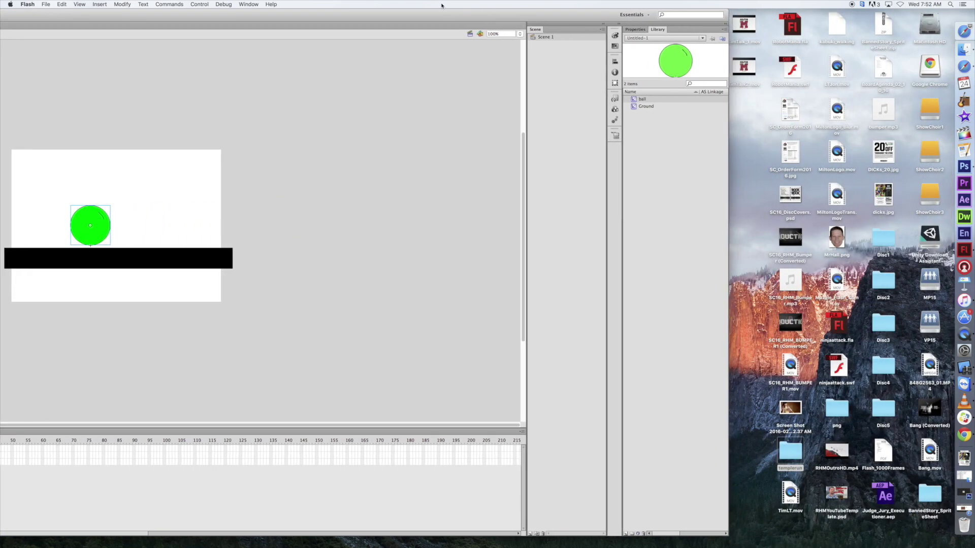
- Create a new Library folder named RunningRight
{"action": "left_click", "coordinate": [632, 534]}
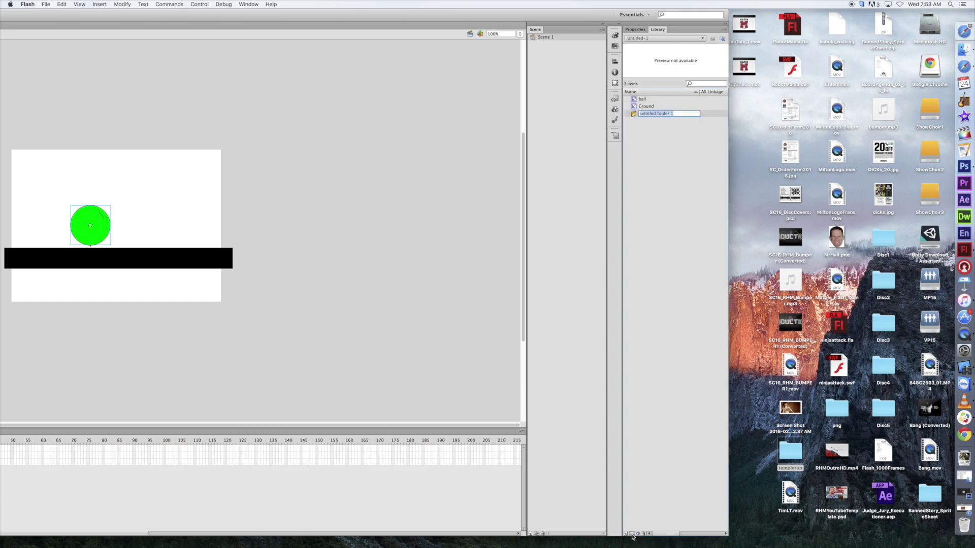
{"action": "type", "text": "RunningRight"}
{"action": "key", "text": "Return"}
- Open the templerun desktop folder beside Flash and select Run_000.png
{"action": "double_click", "coordinate": [793, 453]}
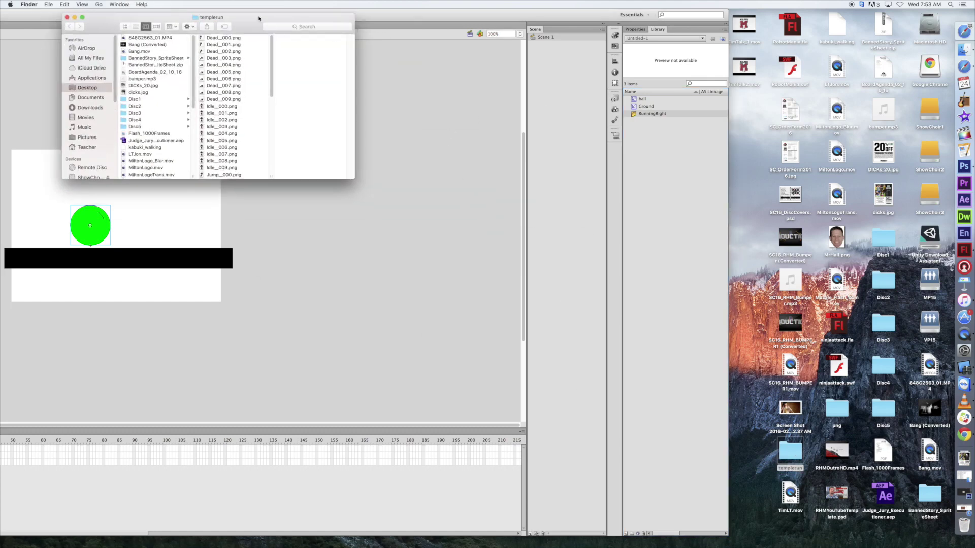
{"action": "left_click_drag", "start_coordinate": [258, 18], "coordinate": [912, 17]}
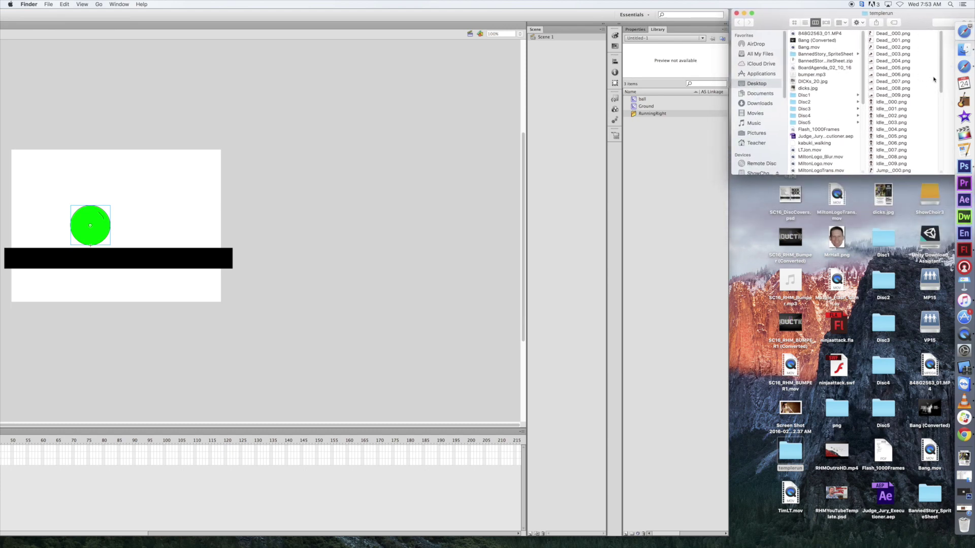
{"action": "scroll", "coordinate": [940, 102], "scroll_direction": "down", "scroll_amount": 4}
{"action": "scroll", "coordinate": [943, 103], "scroll_direction": "down", "scroll_amount": 6}
{"action": "left_click", "coordinate": [883, 79]}
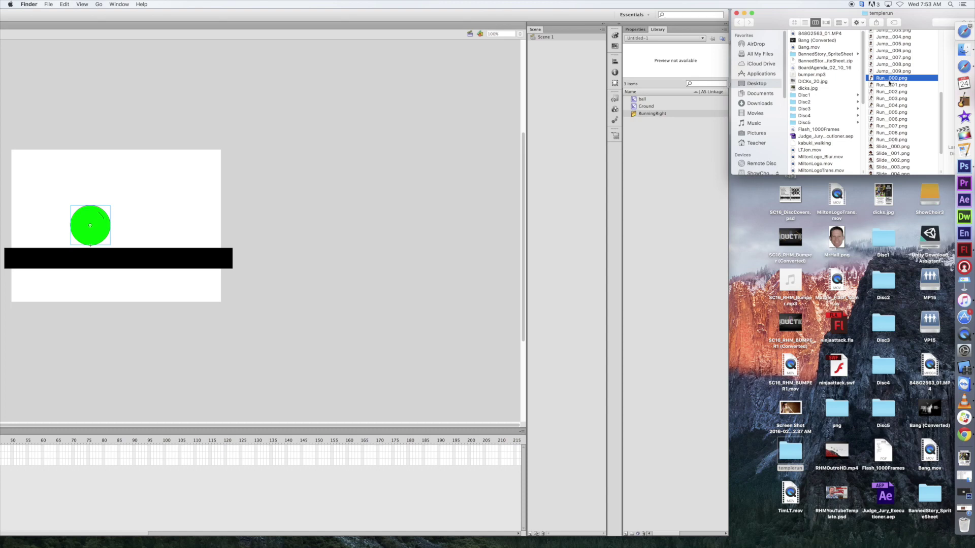
- Import Run_000–Run_009.png into the Library and move all ten into RunningRight
{"action": "left_click", "coordinate": [892, 140], "text": "shift"}
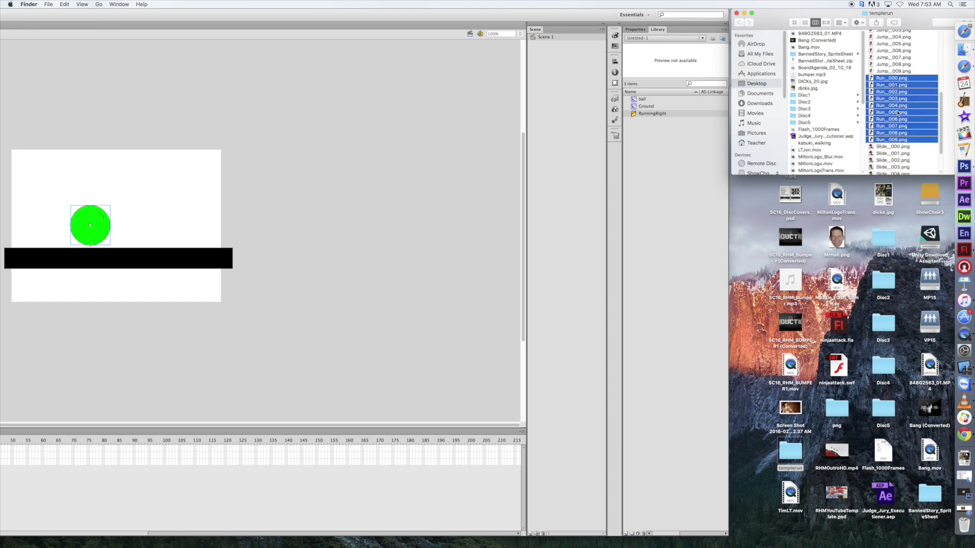
{"action": "left_click_drag", "start_coordinate": [898, 113], "coordinate": [676, 192]}
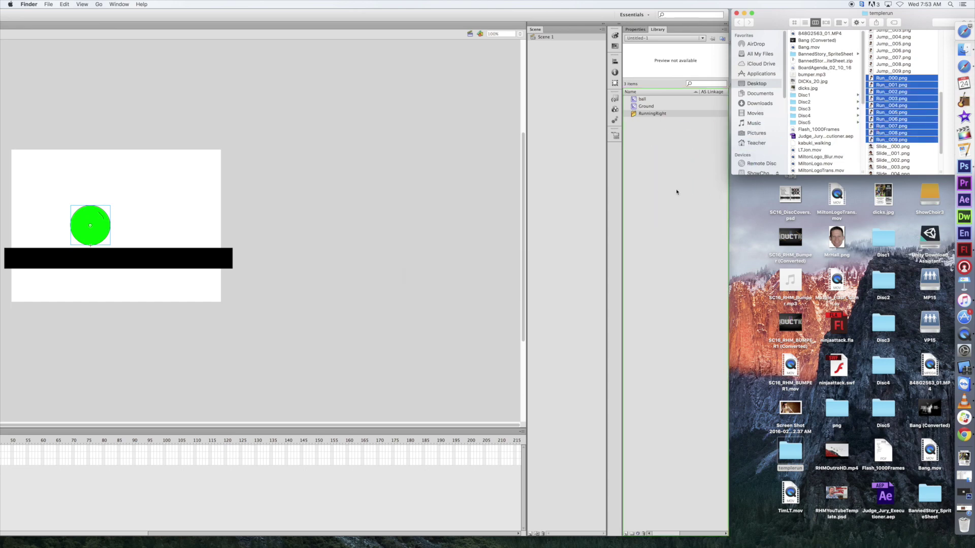
{"action": "left_click", "coordinate": [654, 115]}
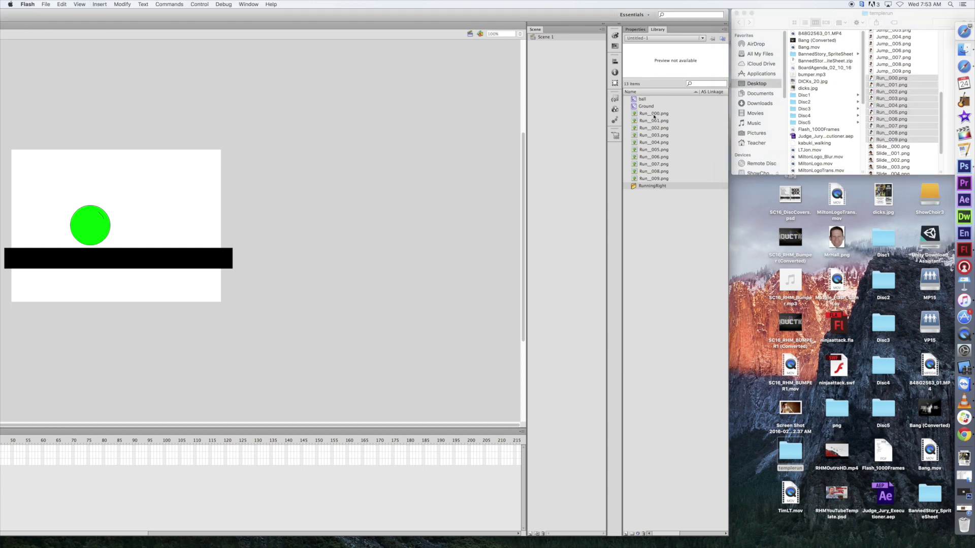
{"action": "left_click", "coordinate": [649, 179], "text": "shift"}
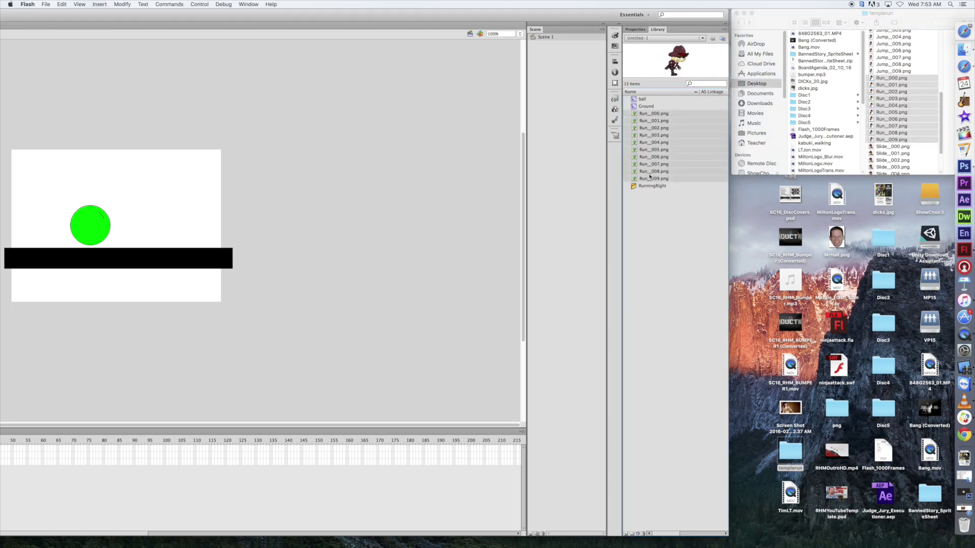
{"action": "left_click_drag", "start_coordinate": [649, 176], "coordinate": [649, 186]}
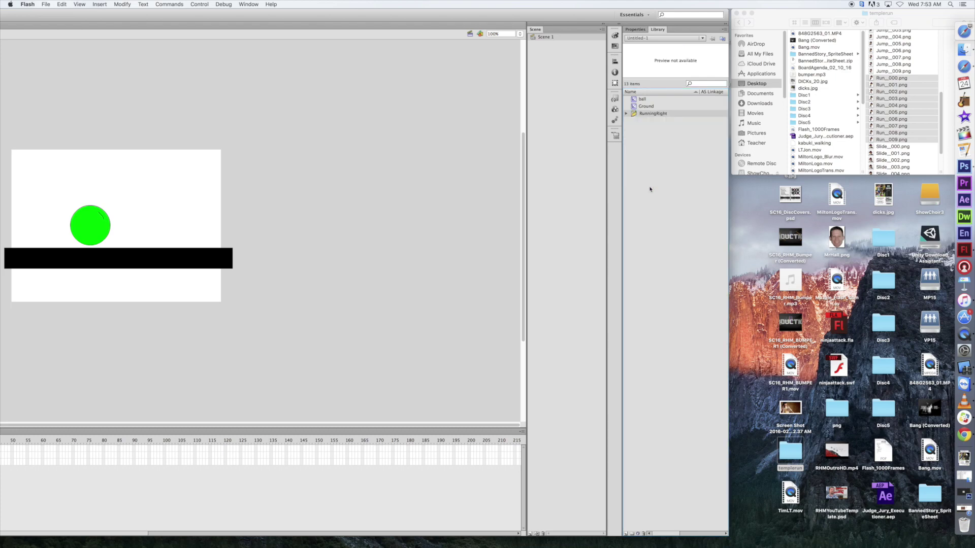
- Create a new Library folder named SlidingRight
{"action": "left_click", "coordinate": [632, 534]}
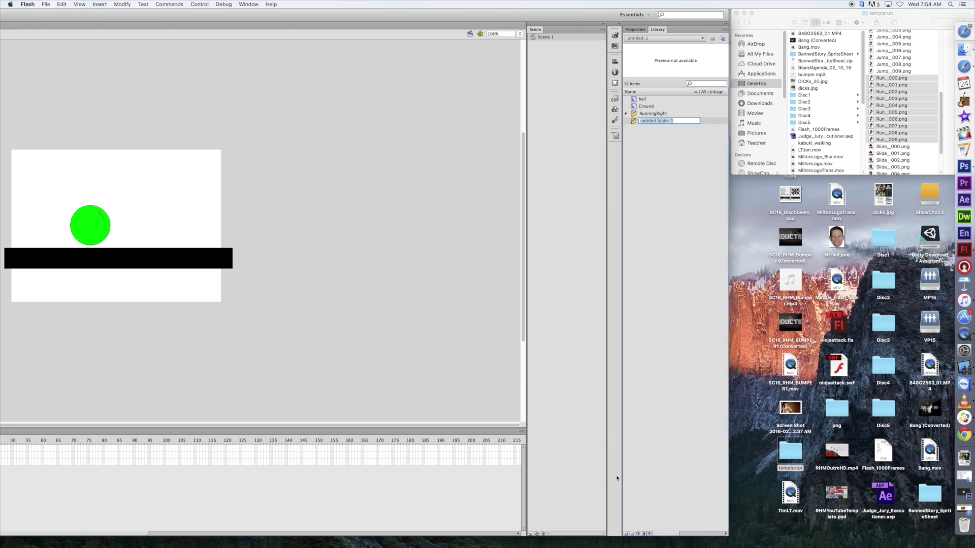
{"action": "type", "text": "SlidingRight"}
{"action": "key", "text": "Return"}
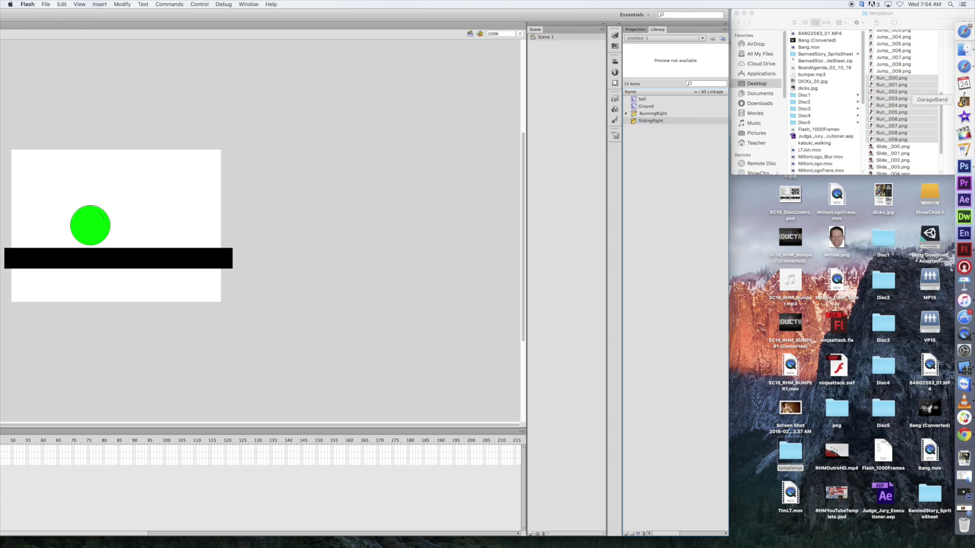
- Import Slide_000–Slide_009.png from Finder and move all ten into SlidingRight
{"action": "scroll", "coordinate": [913, 99], "scroll_direction": "down", "scroll_amount": 3}
{"action": "left_click", "coordinate": [909, 100]}
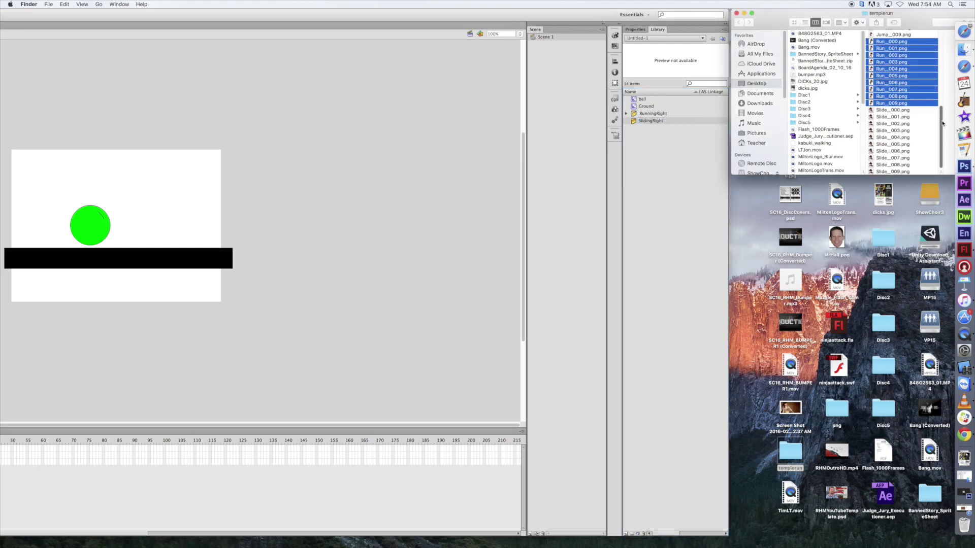
{"action": "left_click", "coordinate": [901, 110]}
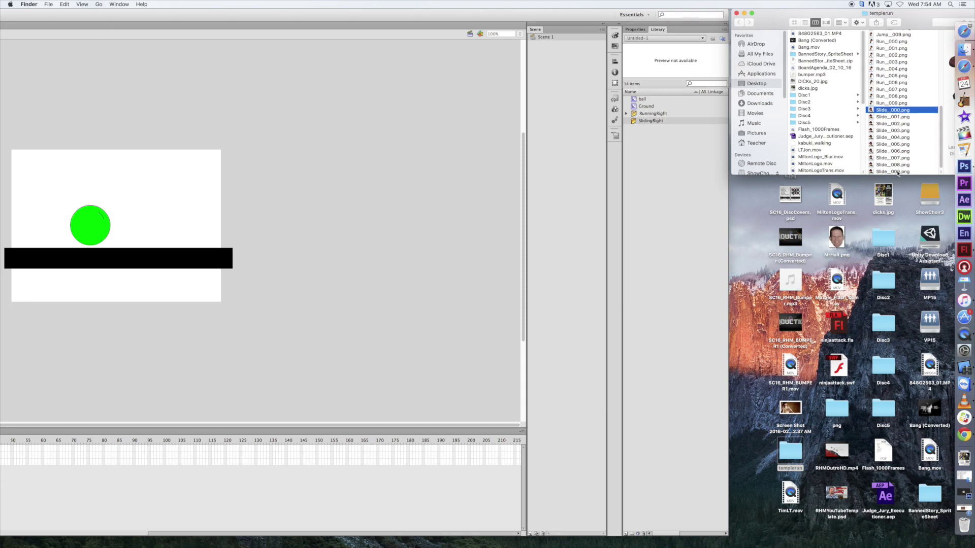
{"action": "left_click", "coordinate": [898, 172], "text": "shift"}
{"action": "left_click_drag", "start_coordinate": [899, 136], "coordinate": [691, 203]}
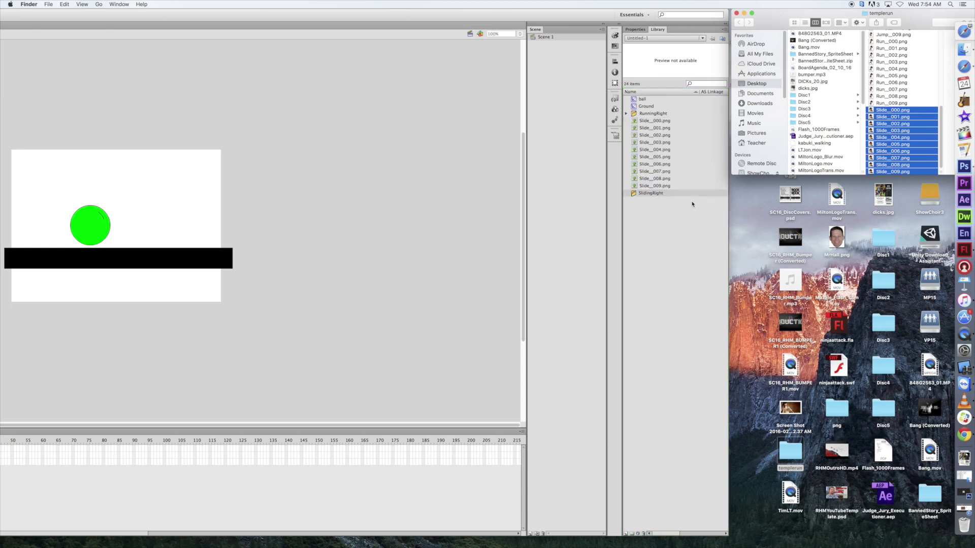
{"action": "left_click", "coordinate": [652, 122]}
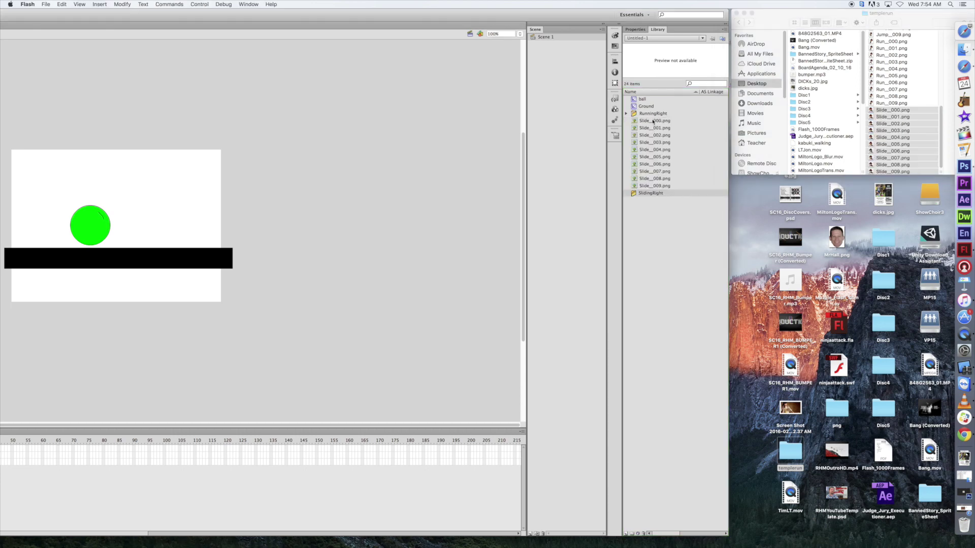
{"action": "left_click", "coordinate": [652, 187], "text": "shift"}
{"action": "left_click_drag", "start_coordinate": [653, 187], "coordinate": [649, 196]}
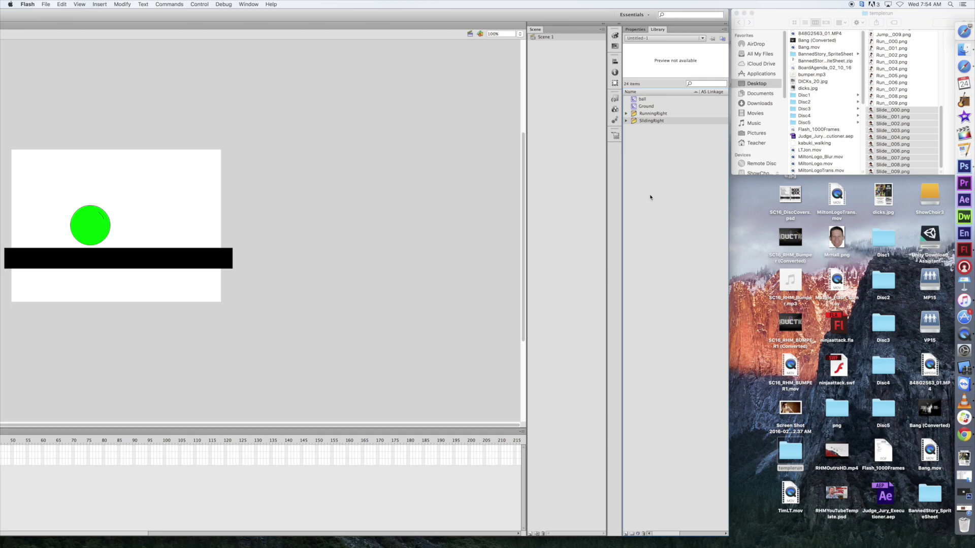
- Create a new Library folder named JumpingRight
{"action": "left_click", "coordinate": [632, 533]}
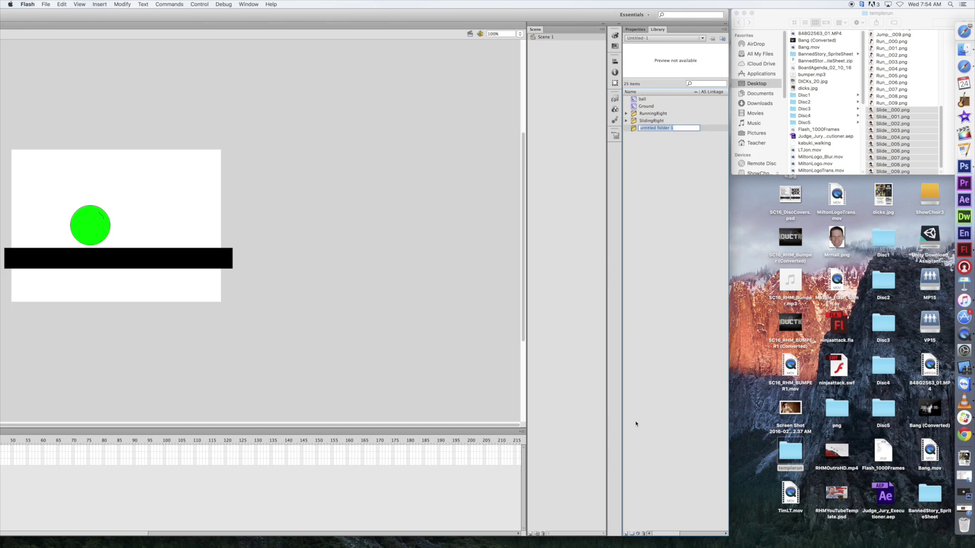
{"action": "type", "text": "JumpingRight"}
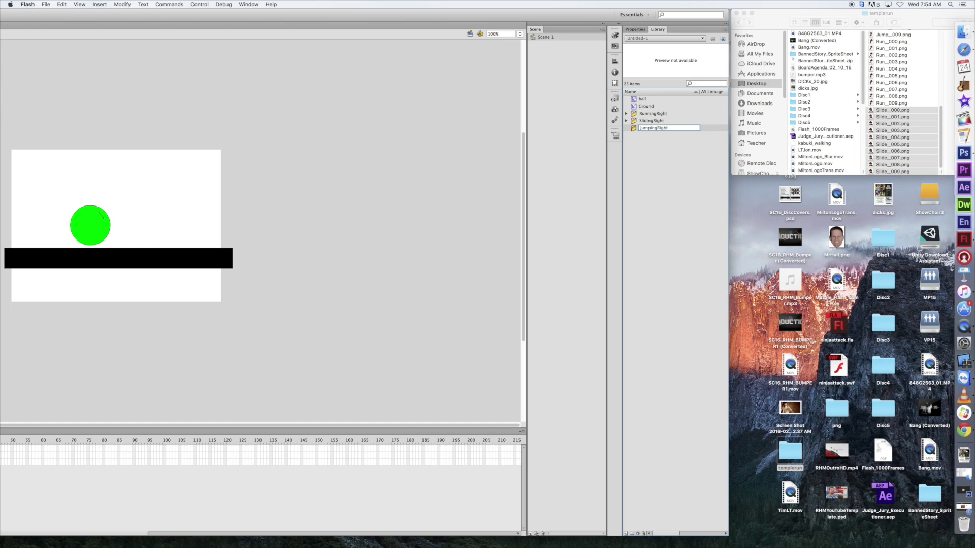
{"action": "key", "text": "Return"}
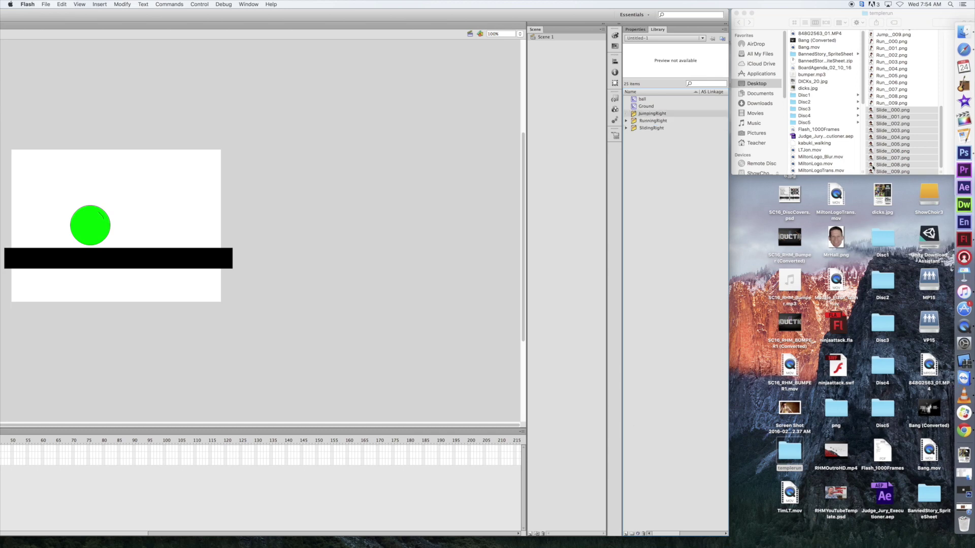
- Import Jump_001–Jump_009.png from Finder and move them into JumpingRight
{"action": "left_click", "coordinate": [872, 167]}
{"action": "scroll", "coordinate": [882, 85], "scroll_direction": "up", "scroll_amount": 5}
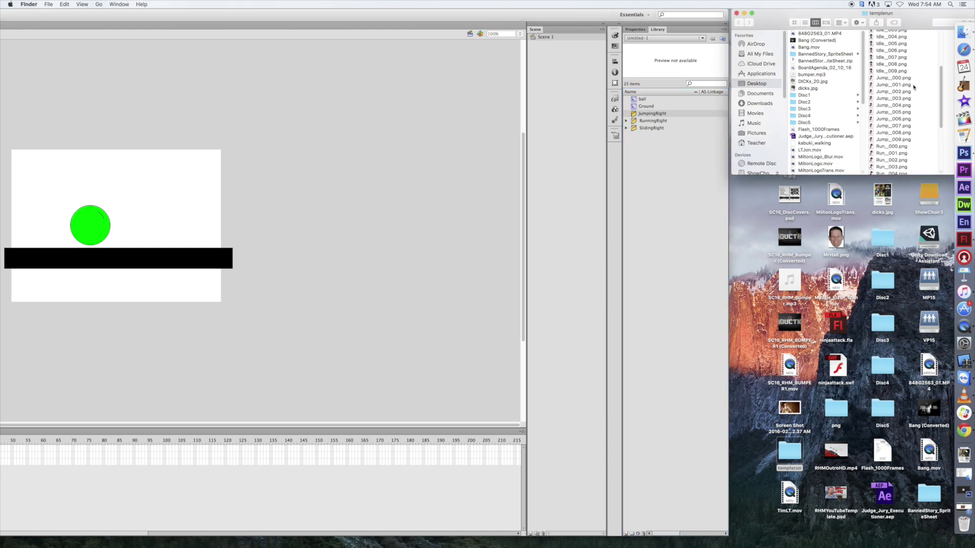
{"action": "left_click", "coordinate": [882, 85]}
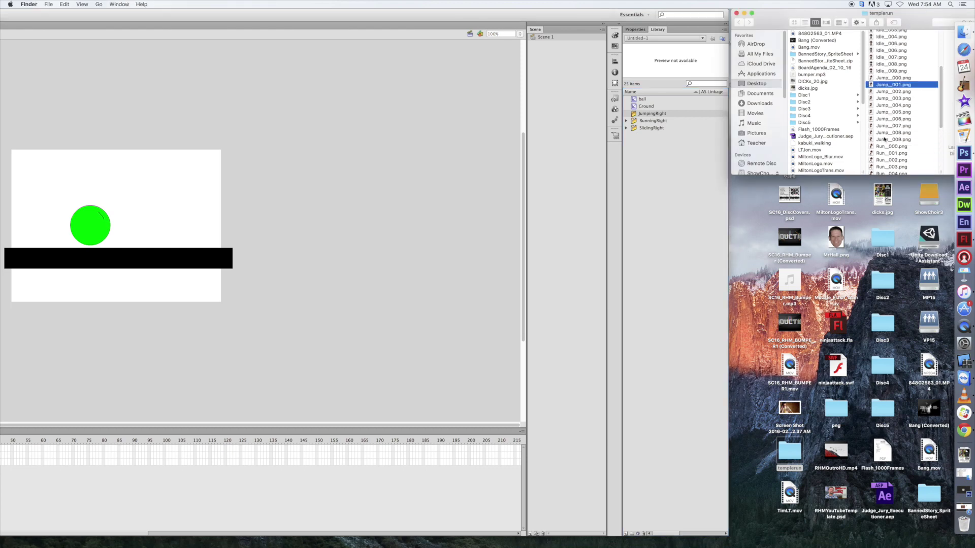
{"action": "left_click", "coordinate": [886, 139], "text": "shift"}
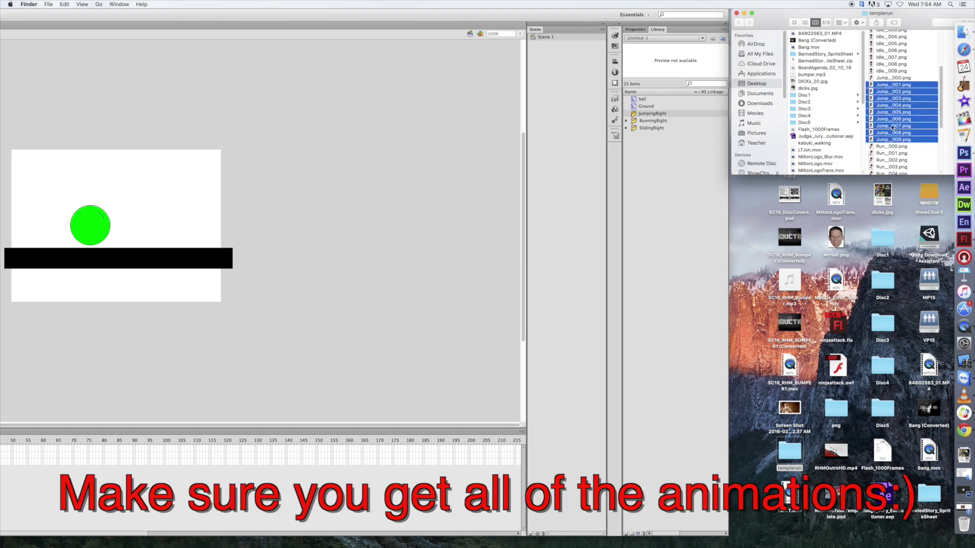
{"action": "left_click_drag", "start_coordinate": [892, 126], "coordinate": [682, 161]}
{"action": "left_click", "coordinate": [648, 117]}
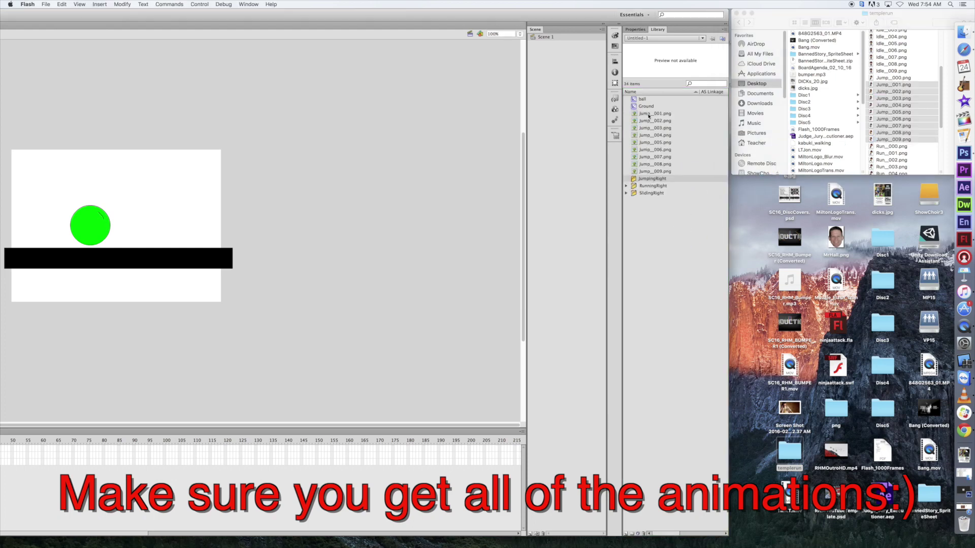
{"action": "left_click", "coordinate": [648, 113]}
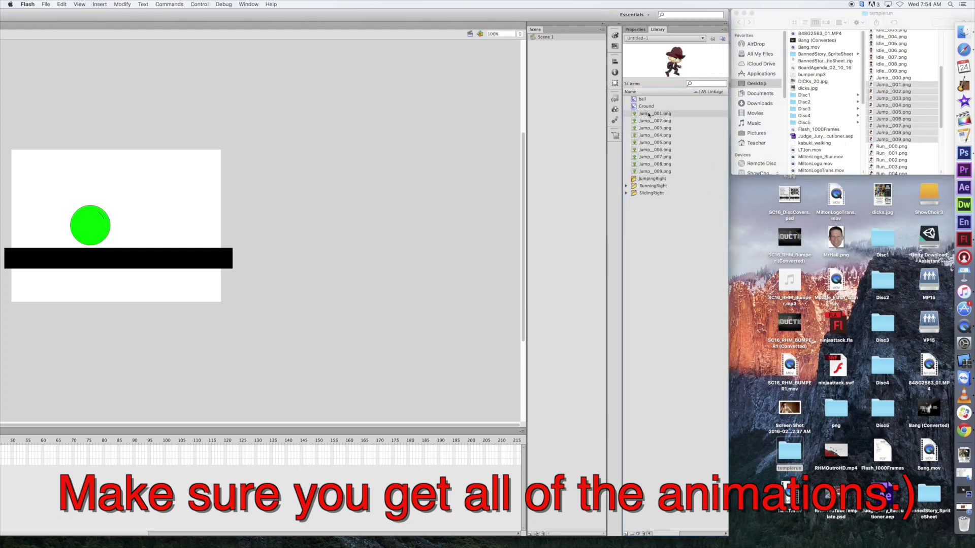
{"action": "left_click", "coordinate": [650, 171], "text": "shift"}
{"action": "left_click_drag", "start_coordinate": [652, 172], "coordinate": [650, 180]}
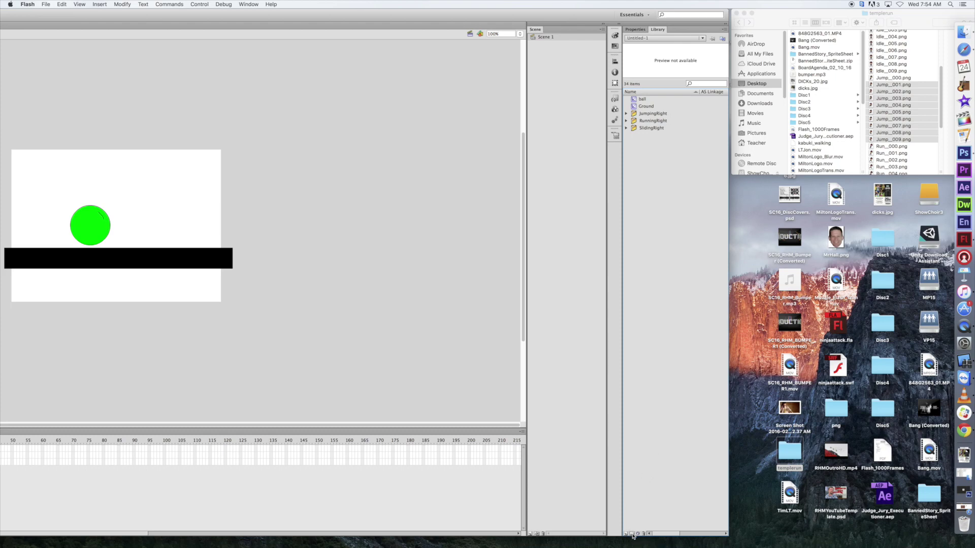
- Create a new Library folder named IdleRight
{"action": "left_click", "coordinate": [632, 533]}
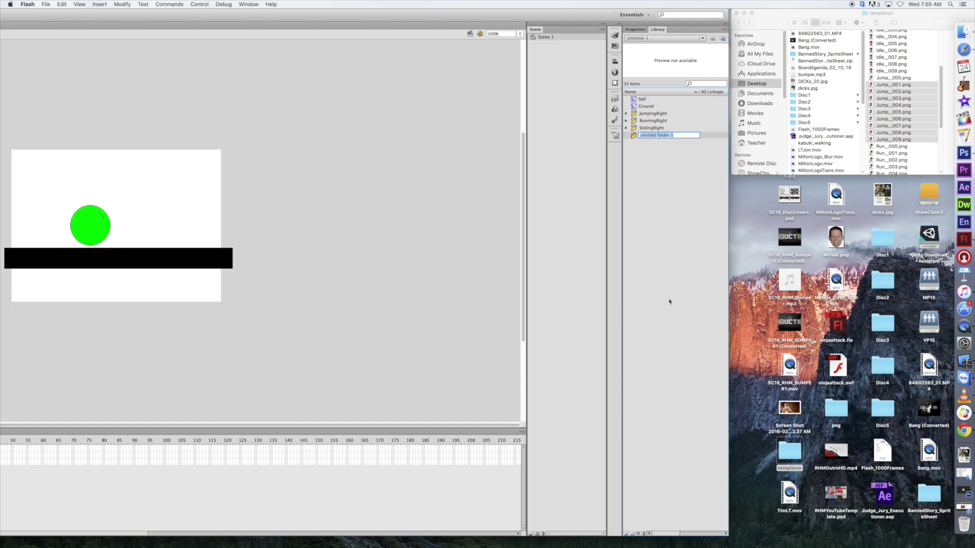
{"action": "type", "text": "IdleRight"}
{"action": "key", "text": "Return"}
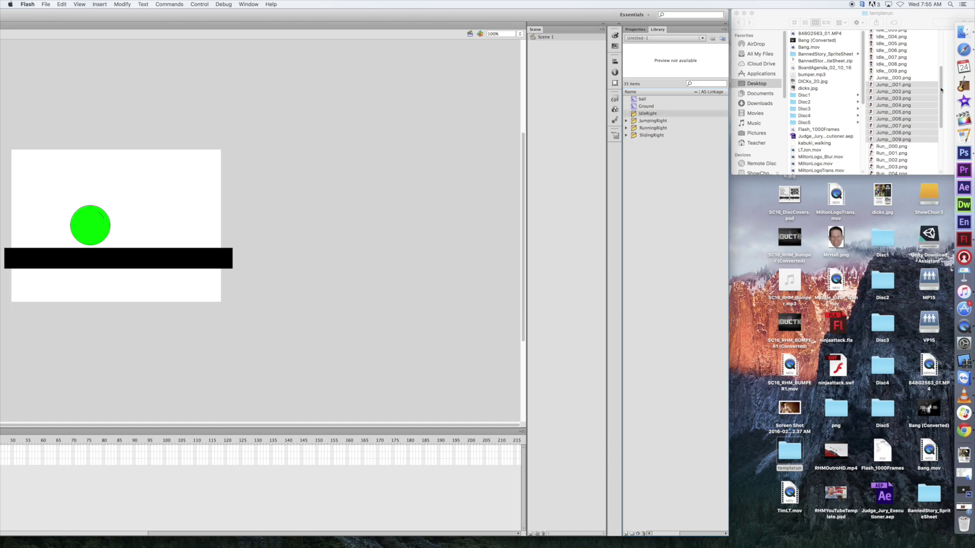
- Import Idle_000–Idle_009.png from Finder and move all ten into IdleRight
{"action": "left_click_drag", "start_coordinate": [941, 96], "coordinate": [941, 63]}
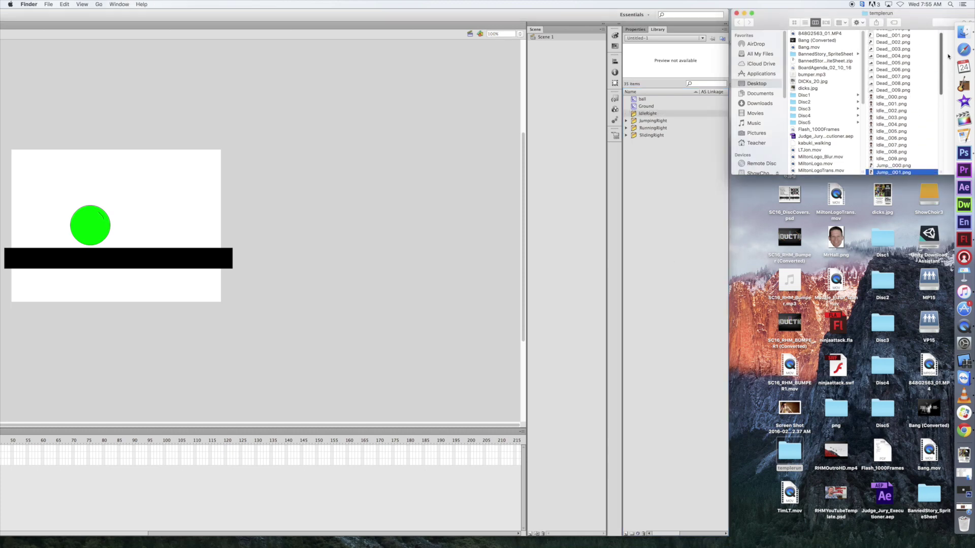
{"action": "left_click", "coordinate": [895, 97]}
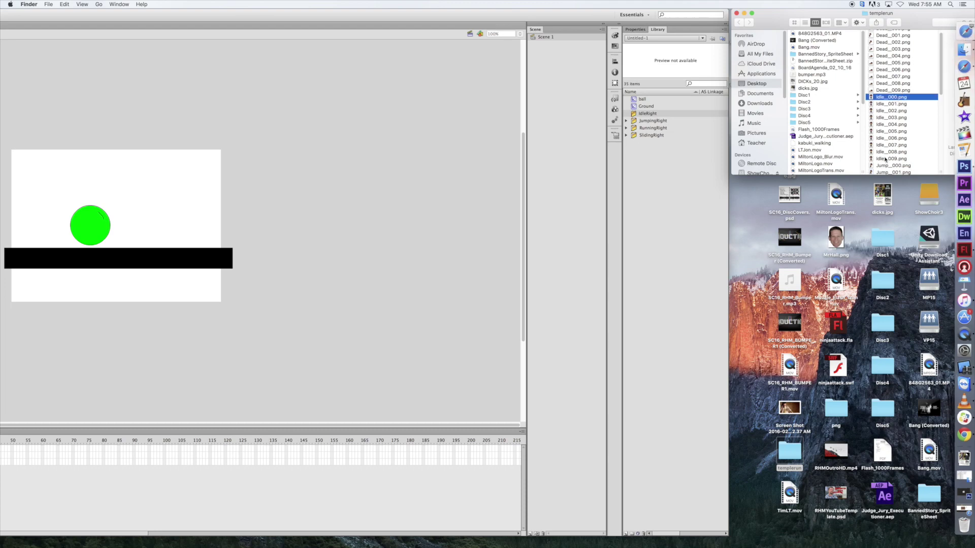
{"action": "left_click", "coordinate": [886, 160], "text": "shift"}
{"action": "left_click_drag", "start_coordinate": [891, 147], "coordinate": [670, 245]}
{"action": "left_click", "coordinate": [659, 127]}
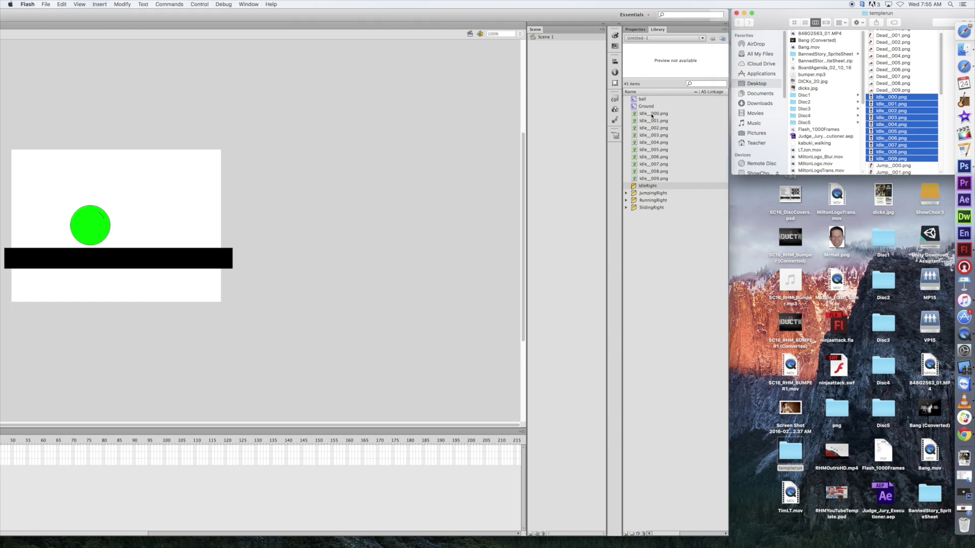
{"action": "left_click", "coordinate": [648, 114]}
{"action": "left_click", "coordinate": [648, 178], "text": "shift"}
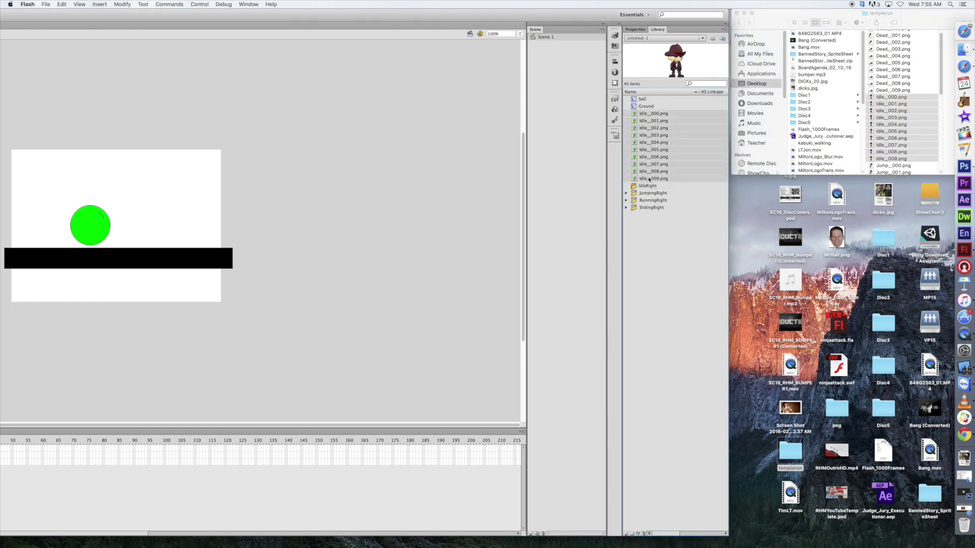
{"action": "left_click_drag", "start_coordinate": [650, 179], "coordinate": [652, 187]}
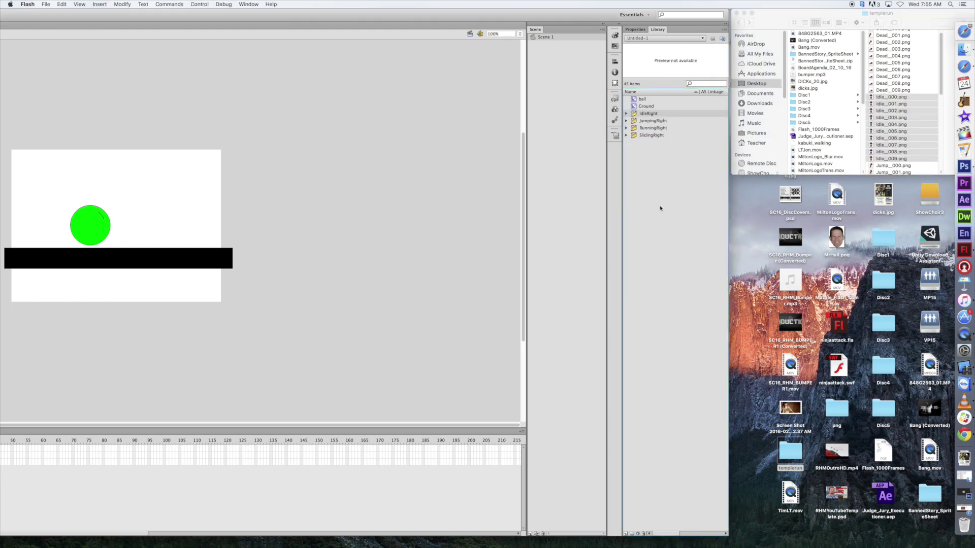
- Expand IdleRight, select its ten idle frames and try dragging them onto the stage
{"action": "left_click", "coordinate": [648, 135]}
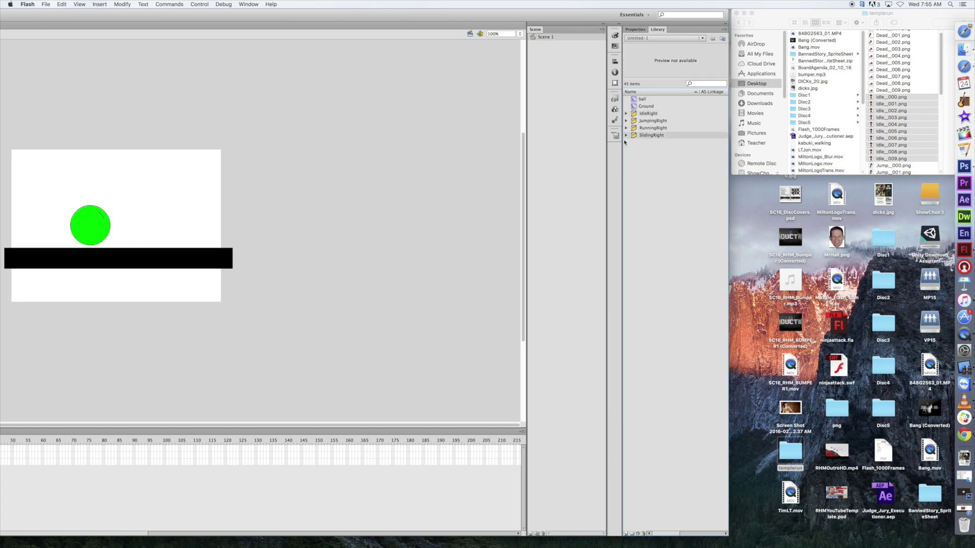
{"action": "left_click", "coordinate": [626, 114]}
{"action": "left_click", "coordinate": [657, 122]}
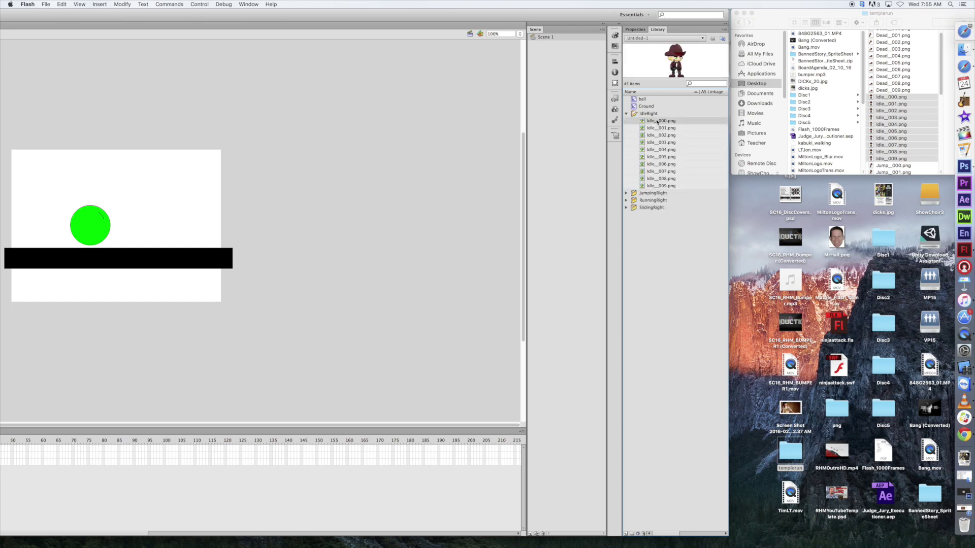
{"action": "left_click", "coordinate": [666, 186], "text": "shift"}
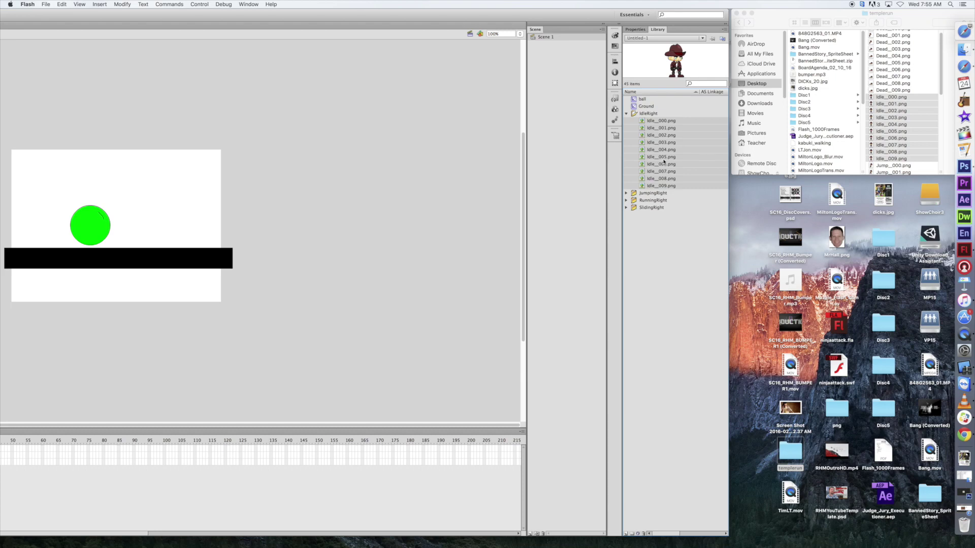
{"action": "mouse_move", "coordinate": [662, 159]}
{"action": "left_mouse_down"}
{"action": "mouse_move", "coordinate": [407, 172]}
{"action": "mouse_move", "coordinate": [656, 154]}
{"action": "left_mouse_up"}
- Collapse and re-expand IdleRight, then select only Idle_000.png
{"action": "left_click", "coordinate": [626, 114]}
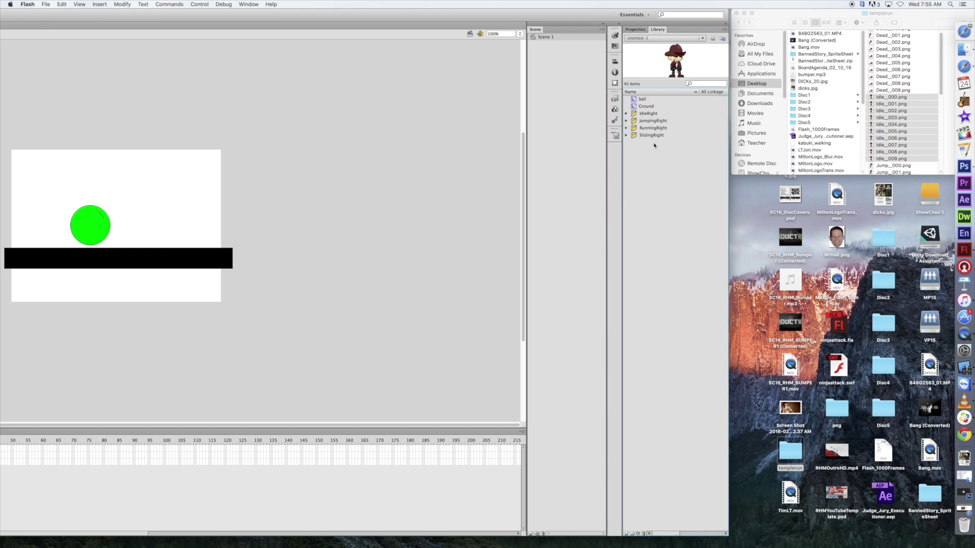
{"action": "left_click", "coordinate": [627, 113]}
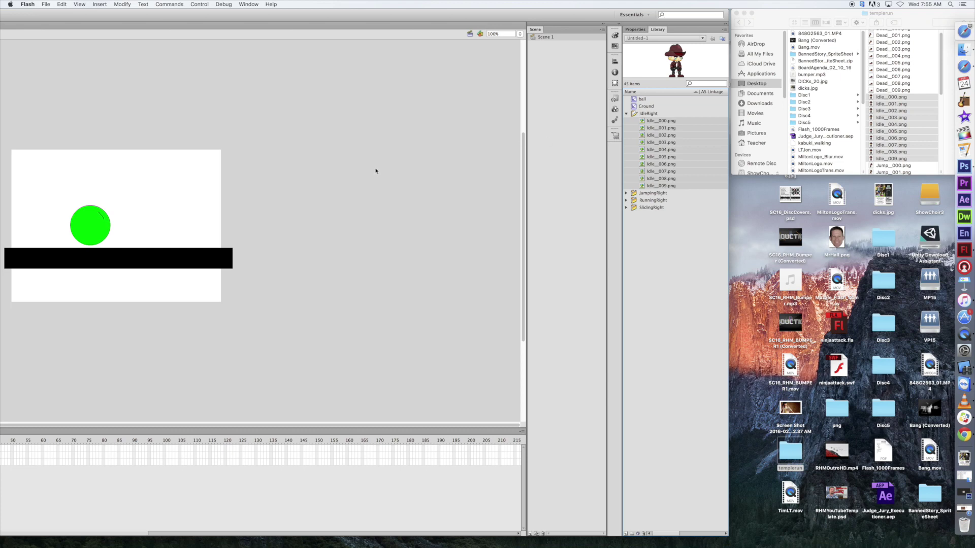
{"action": "left_click", "coordinate": [626, 114]}
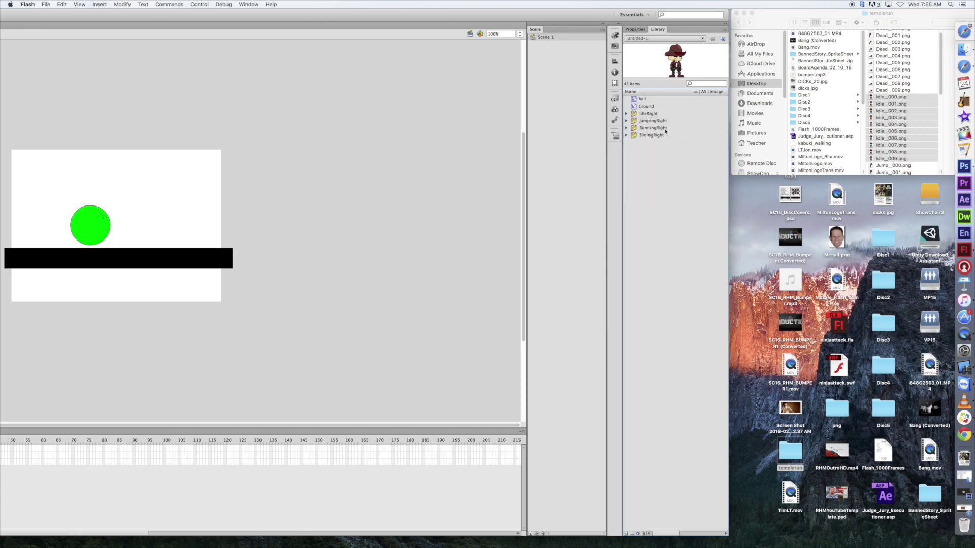
{"action": "left_click", "coordinate": [626, 114]}
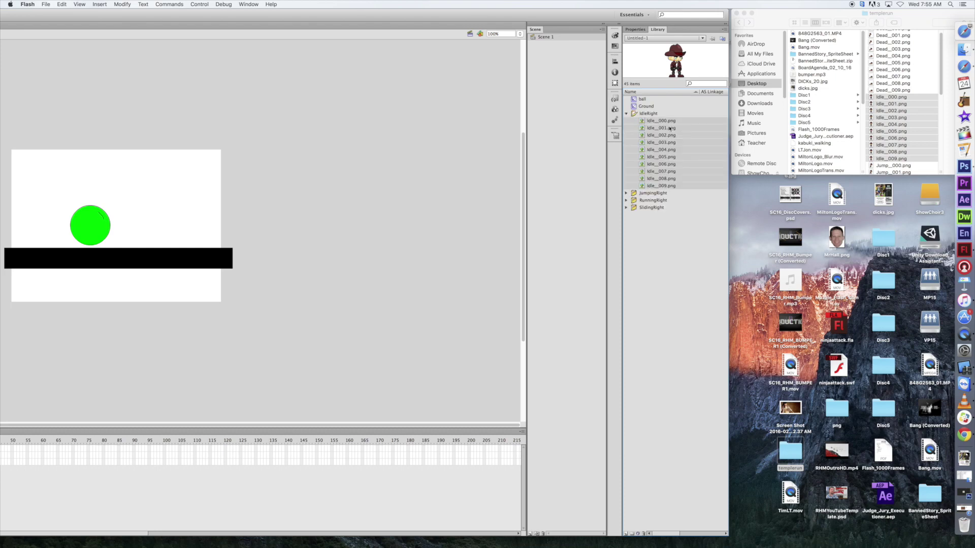
{"action": "left_click", "coordinate": [653, 122]}
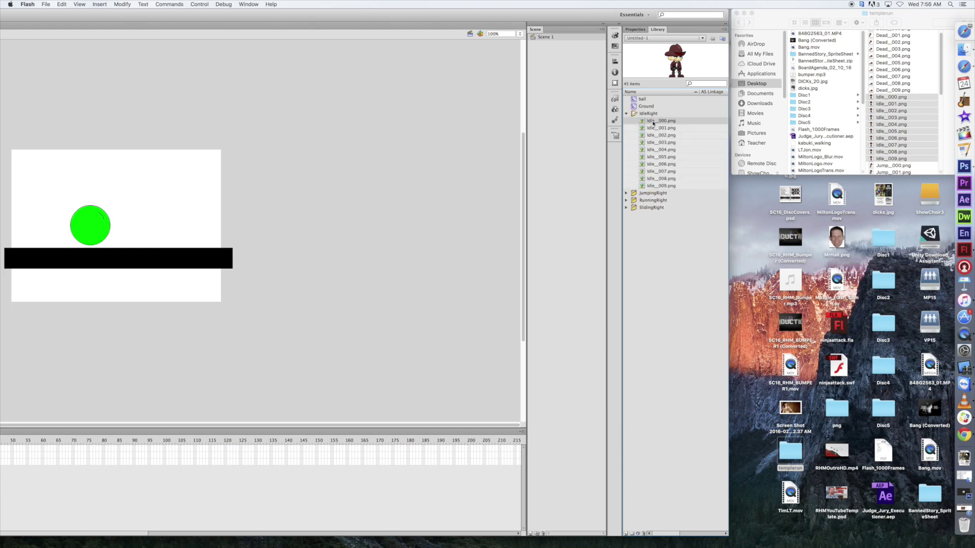
{"action": "left_click", "coordinate": [888, 98]}
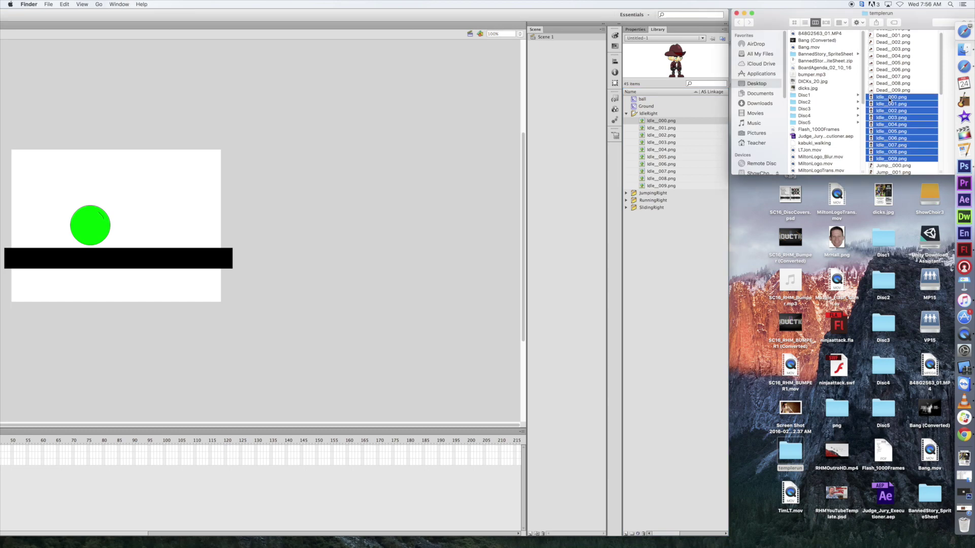
{"action": "left_click", "coordinate": [887, 97]}
{"action": "key", "text": "space"}
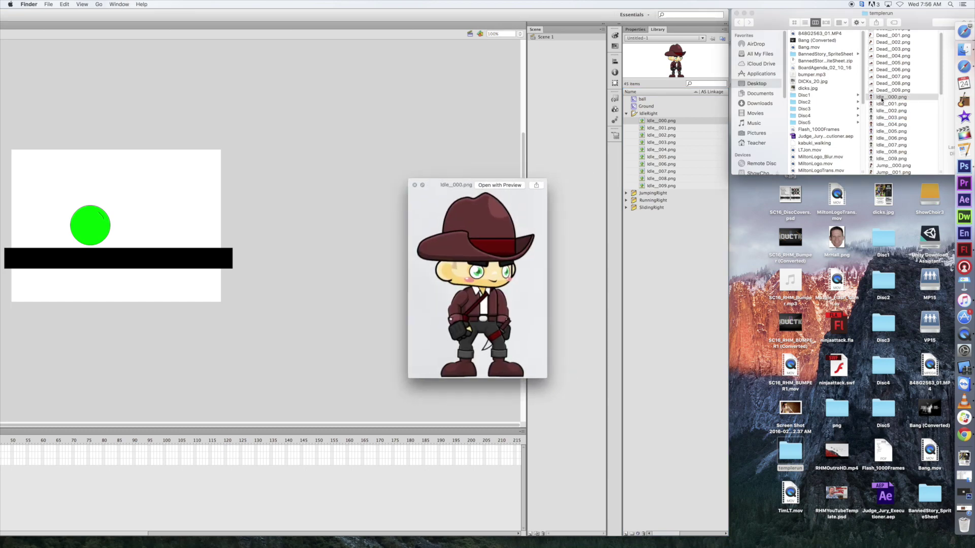
{"action": "key", "text": "Down"}
{"action": "key", "text": "Down"}
{"action": "key", "text": "Down"}
{"action": "key", "text": "Down"}
{"action": "key", "text": "Down"}
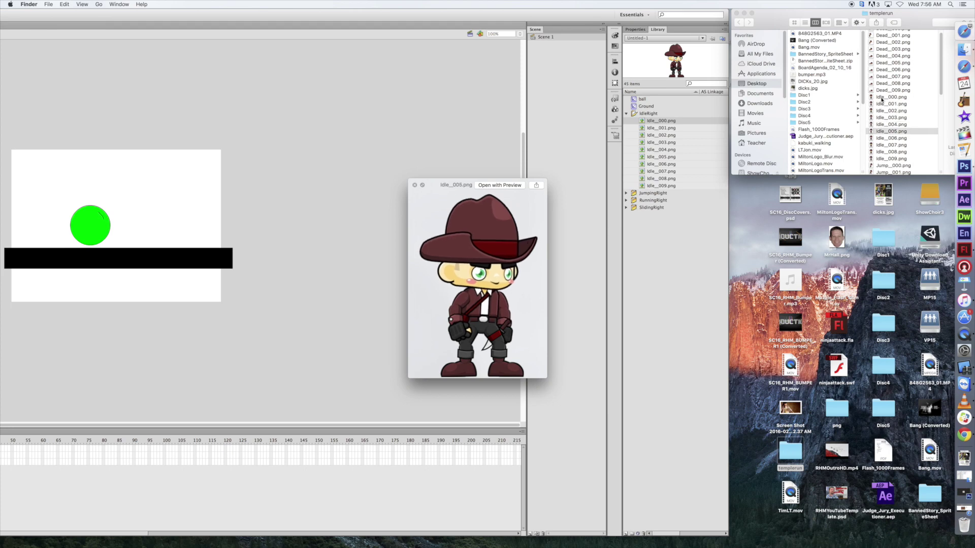
{"action": "key", "text": "Down"}
{"action": "key", "text": "Down"}
{"action": "key", "text": "Down"}
{"action": "key", "text": "Down"}
{"action": "key", "text": "Down"}
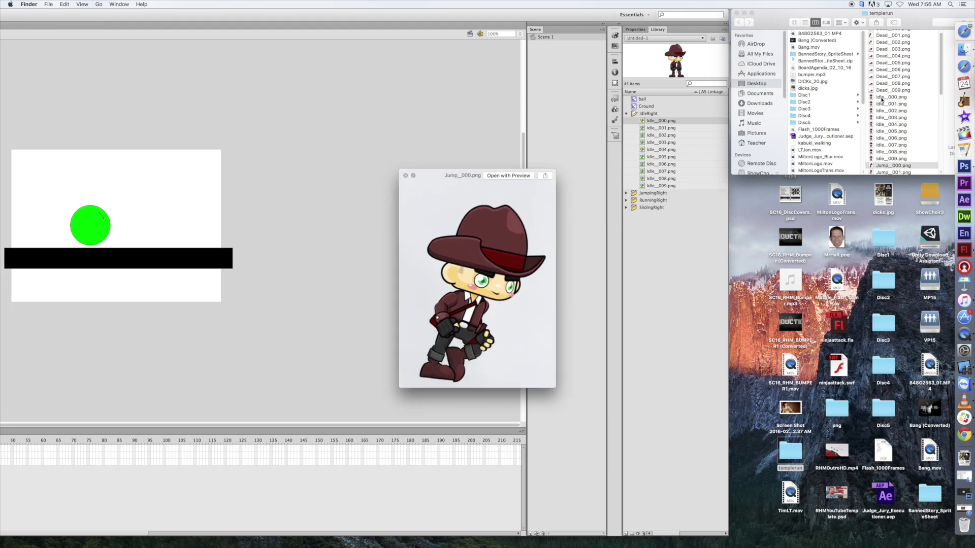
{"action": "key", "text": "Up"}
{"action": "key", "text": "Down"}
{"action": "key", "text": "Down"}
{"action": "key", "text": "Down"}
{"action": "key", "text": "Down"}
{"action": "key", "text": "Down"}
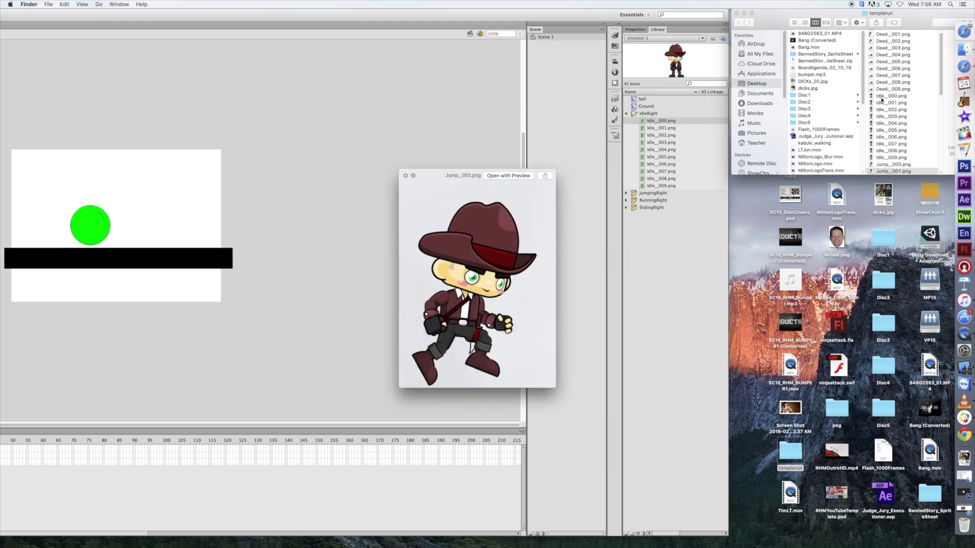
{"action": "key", "text": "Down"}
{"action": "key", "text": "Down"}
{"action": "key", "text": "Down"}
{"action": "key", "text": "Down"}
{"action": "key", "text": "Down"}
{"action": "key", "text": "Down"}
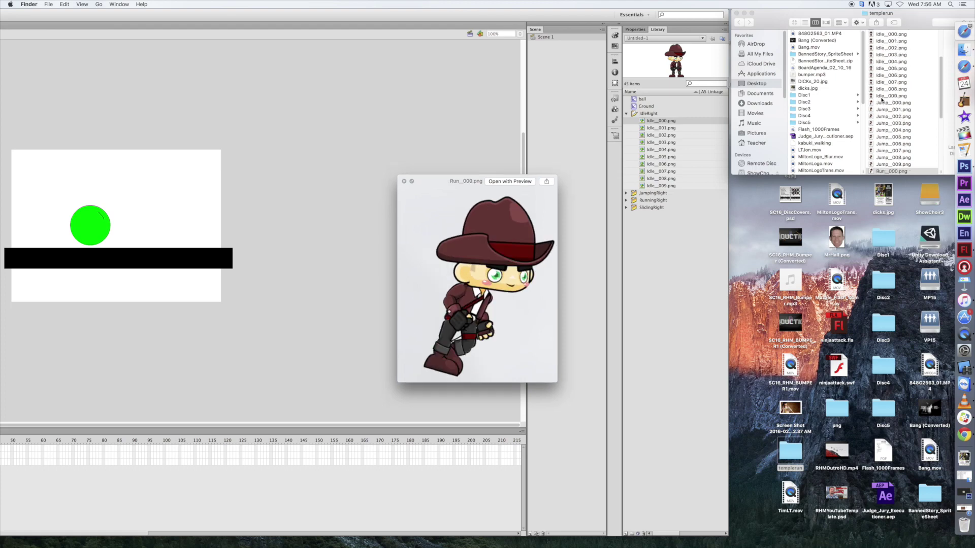
{"action": "key", "text": "Down"}
{"action": "key", "text": "Down"}
{"action": "key", "text": "Down"}
{"action": "key", "text": "Down"}
{"action": "key", "text": "Down"}
{"action": "key", "text": "Down"}
{"action": "key", "text": "Down"}
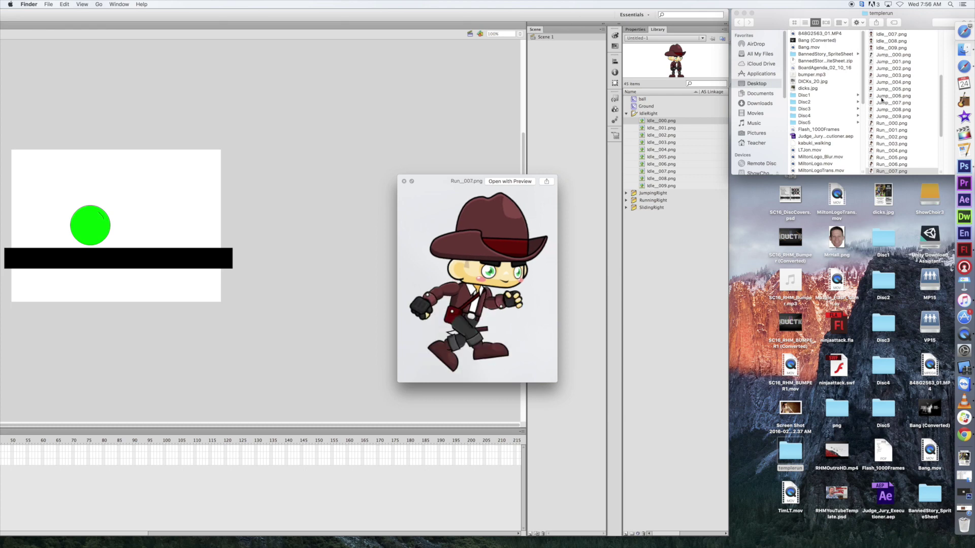
{"action": "key", "text": "Down"}
{"action": "key", "text": "Down"}
{"action": "key", "text": "Down"}
{"action": "key", "text": "Up"}
{"action": "key", "text": "Up"}
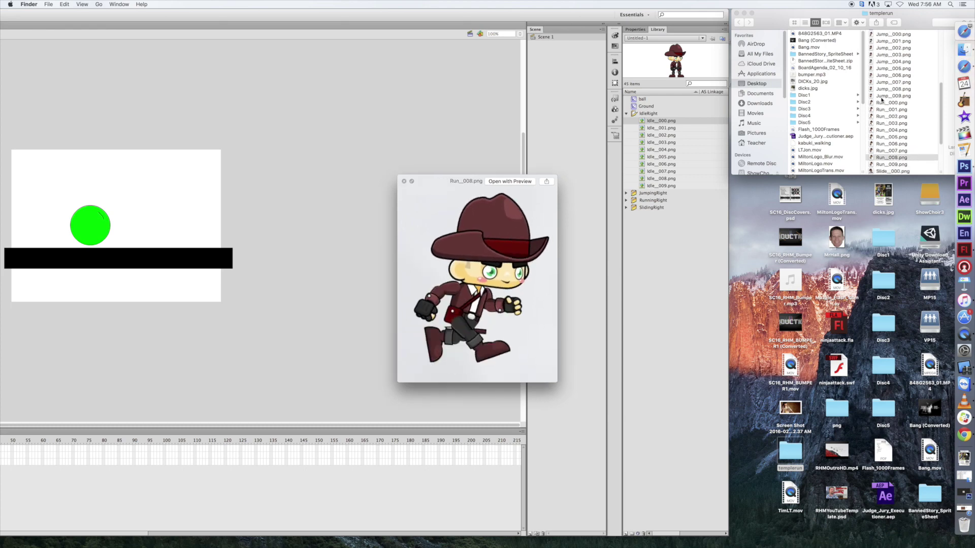
{"action": "key", "text": "Down"}
{"action": "key", "text": "Down"}
{"action": "key", "text": "Down"}
{"action": "key", "text": "Down"}
{"action": "key", "text": "Down"}
{"action": "key", "text": "Down"}
{"action": "key", "text": "Down"}
{"action": "key", "text": "Down"}
{"action": "key", "text": "Down"}
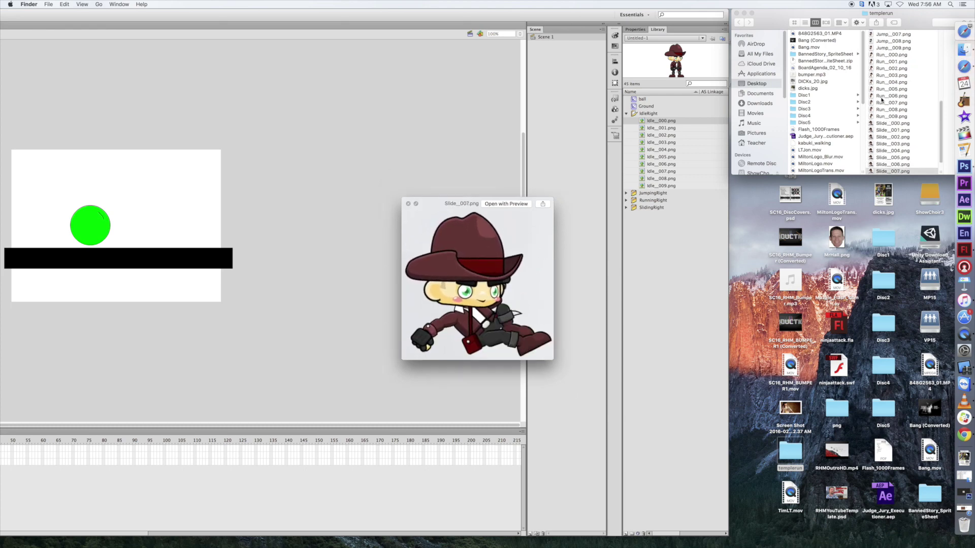
{"action": "key", "text": "Down"}
{"action": "key", "text": "Down"}
{"action": "key", "text": "Up"}
{"action": "key", "text": "Up"}
{"action": "key", "text": "Up"}
{"action": "key", "text": "Up"}
{"action": "key", "text": "Up"}
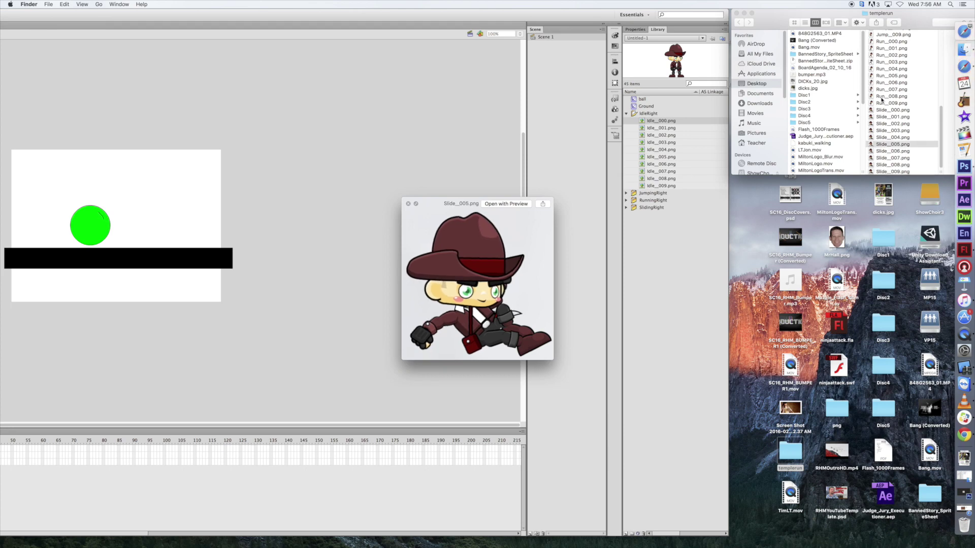
{"action": "key", "text": "Up"}
{"action": "key", "text": "Up"}
{"action": "key", "text": "Up"}
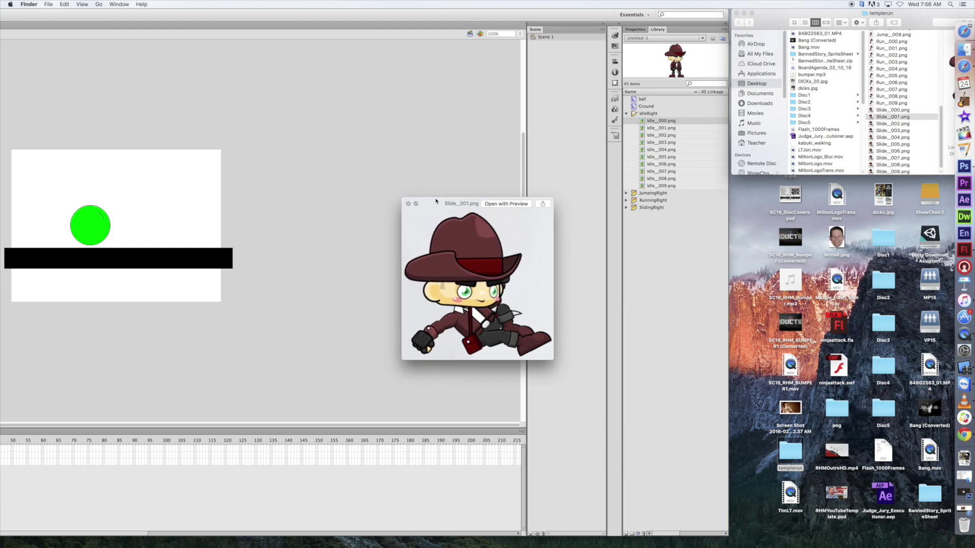
{"action": "left_click", "coordinate": [407, 205]}
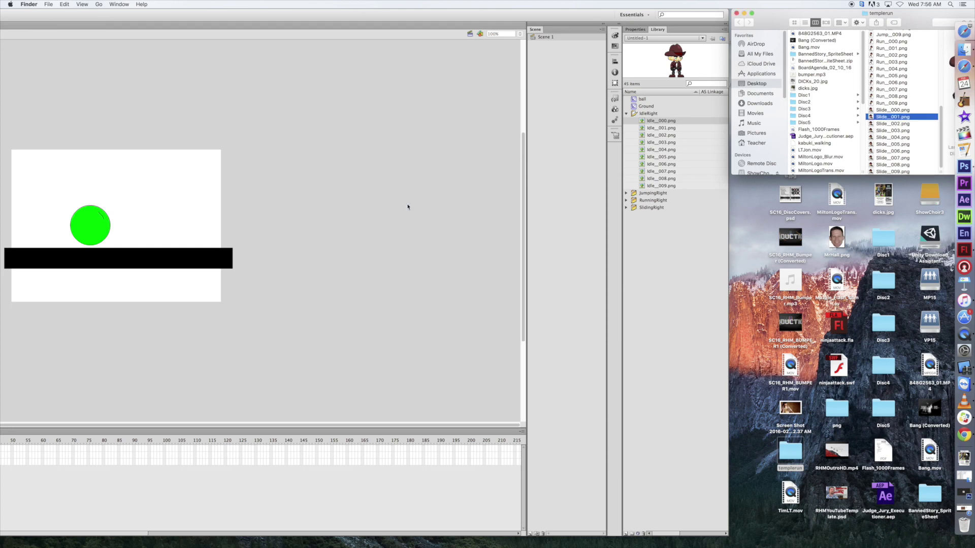
- Place the Idle_000.png cowboy bitmap on the stage, right of the green ball and ground
{"action": "left_click", "coordinate": [653, 121]}
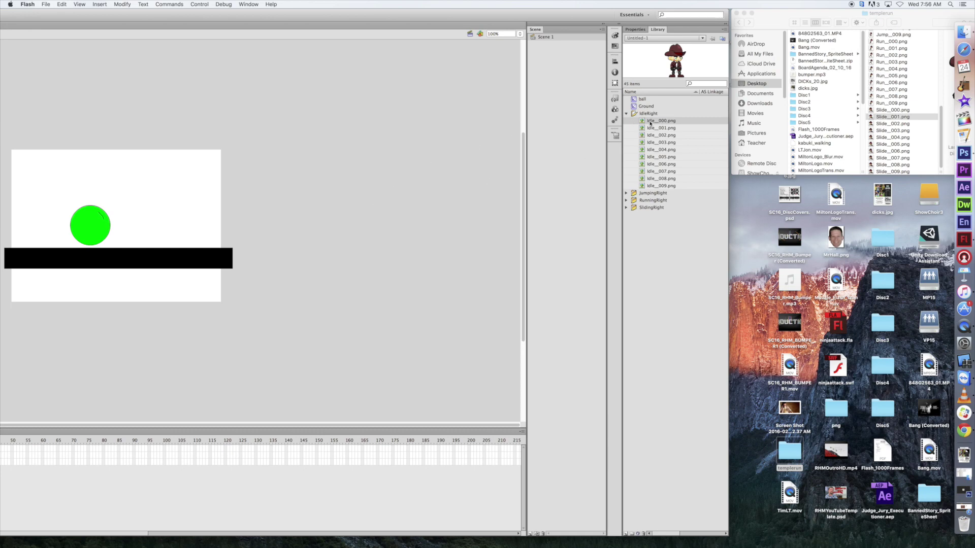
{"action": "left_click_drag", "start_coordinate": [650, 122], "coordinate": [358, 189]}
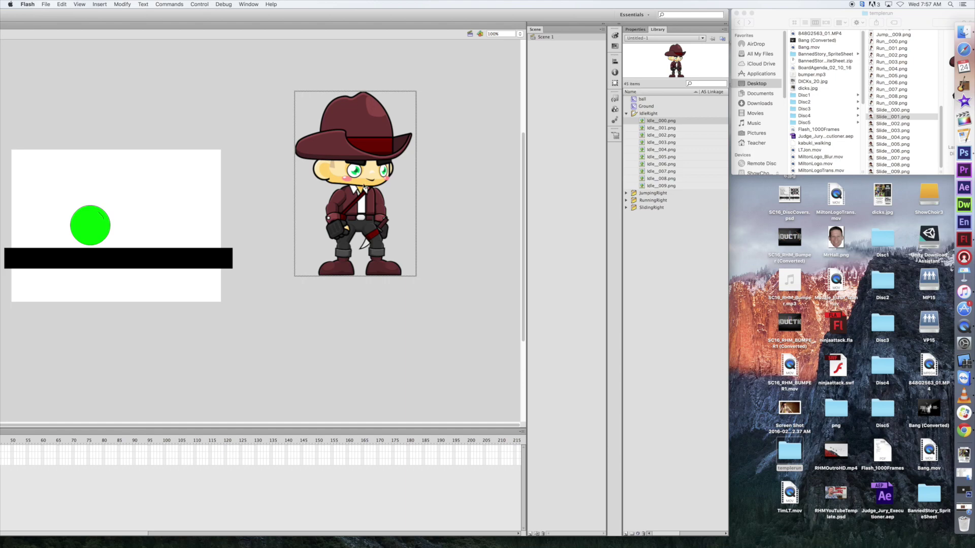
{"action": "right_click", "coordinate": [364, 188]}
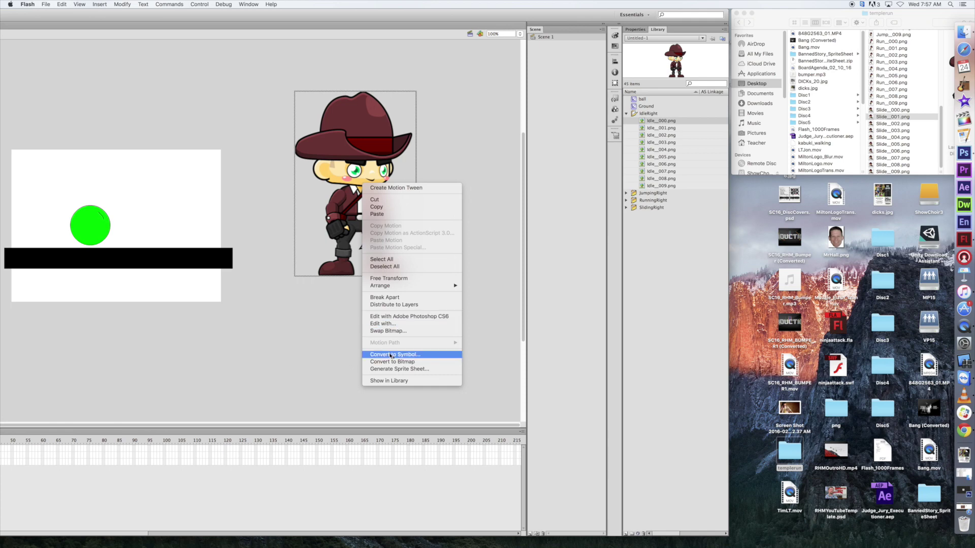
{"action": "left_click", "coordinate": [360, 160]}
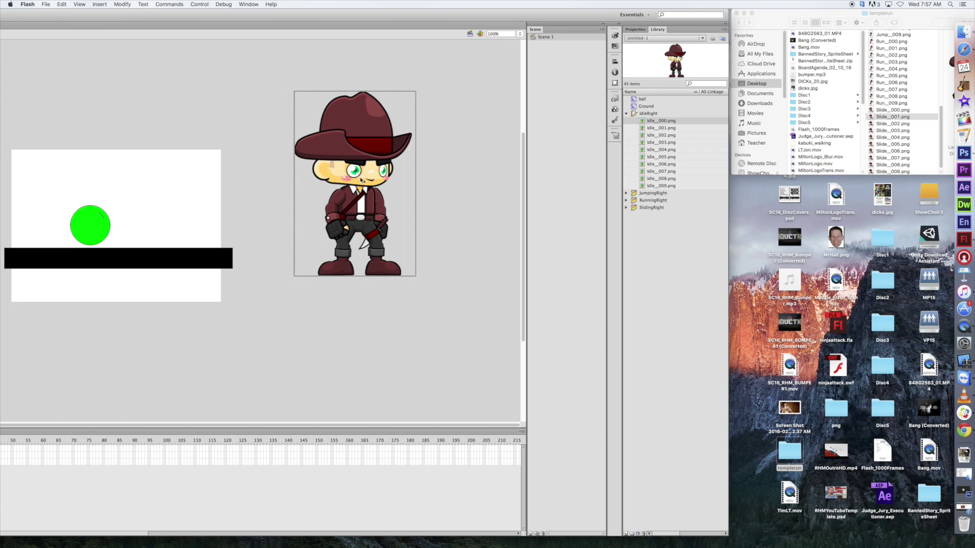
- Convert the placed cowboy bitmap into a Movie Clip symbol named CharIdleRight
{"action": "right_click", "coordinate": [360, 178]}
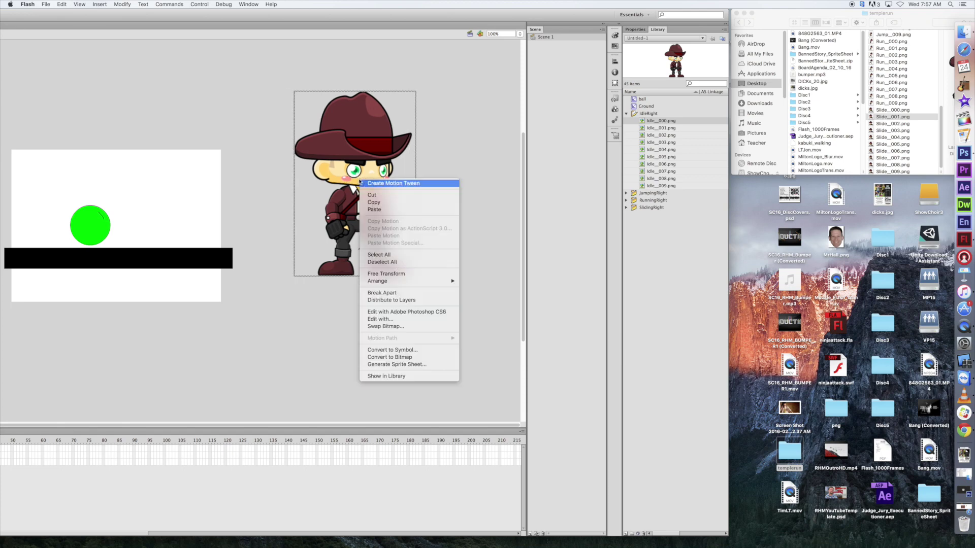
{"action": "left_click", "coordinate": [397, 350]}
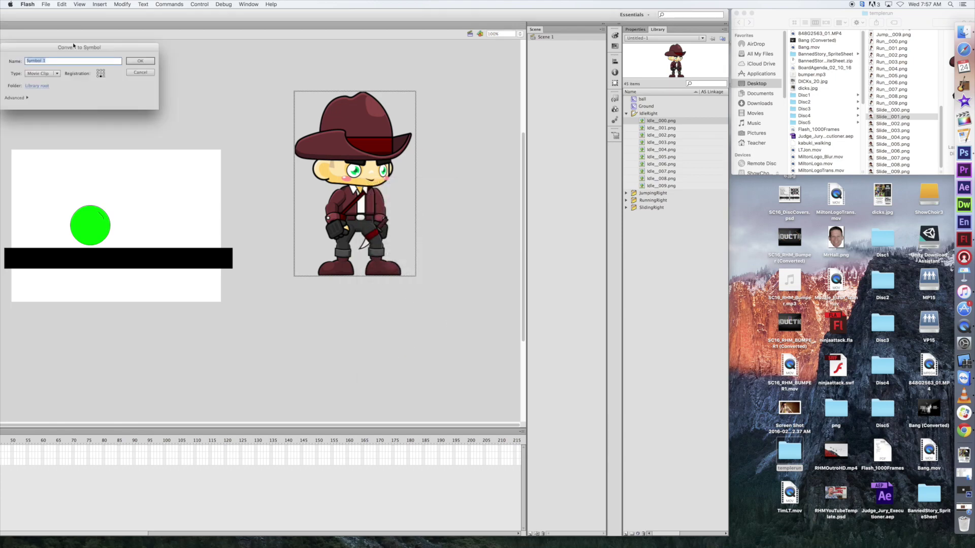
{"action": "left_click_drag", "start_coordinate": [73, 45], "coordinate": [177, 66]}
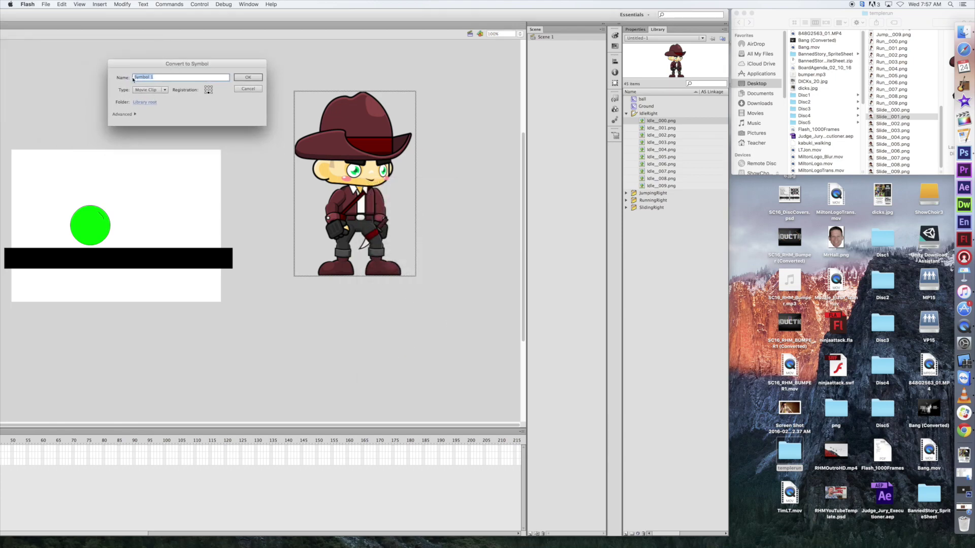
{"action": "type", "text": "CharRight"}
{"action": "left_click", "coordinate": [248, 78]}
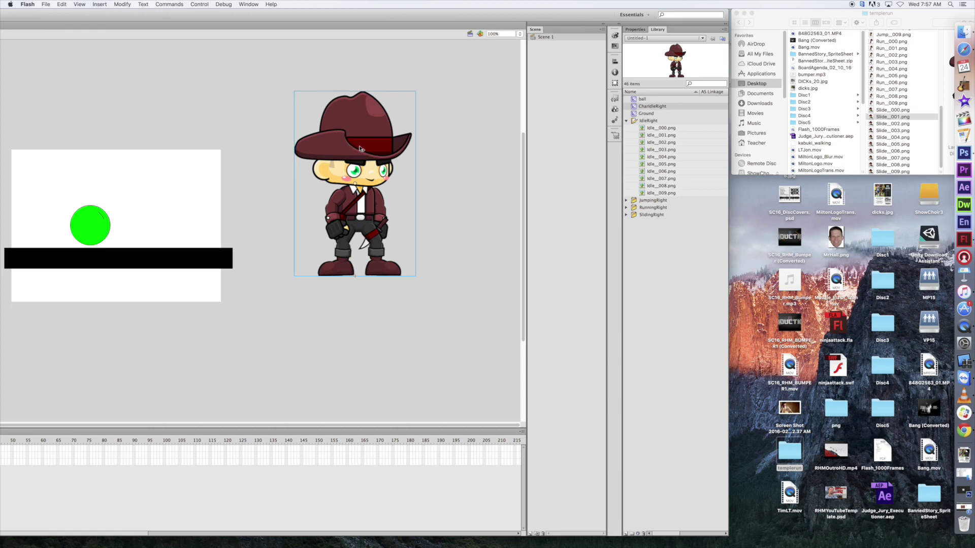
- Shift CharIdleRight slightly right, maximize the Flash window, and enter the symbol to edit it
{"action": "left_click_drag", "start_coordinate": [361, 157], "coordinate": [385, 158]}
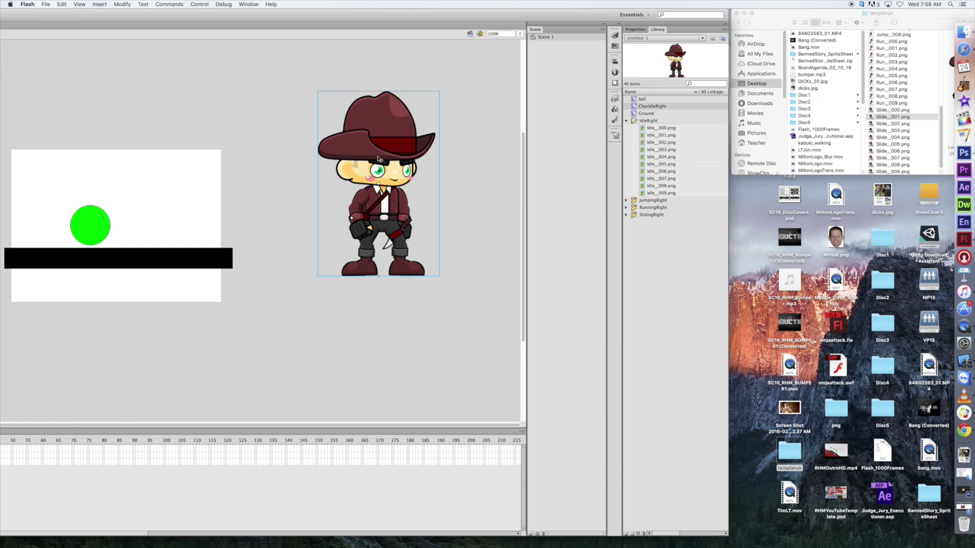
{"action": "double_click", "coordinate": [378, 159]}
{"action": "double_click", "coordinate": [218, 16]}
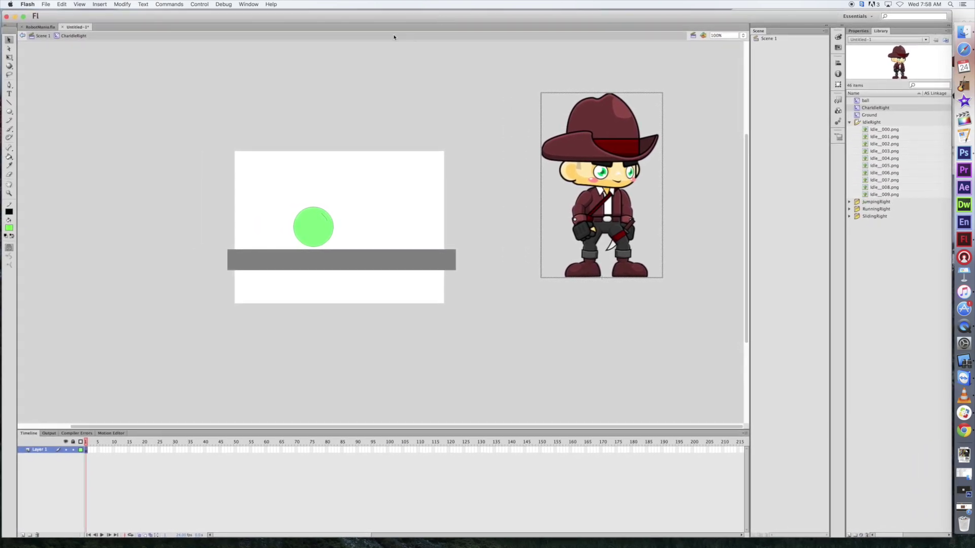
{"action": "left_click", "coordinate": [43, 36]}
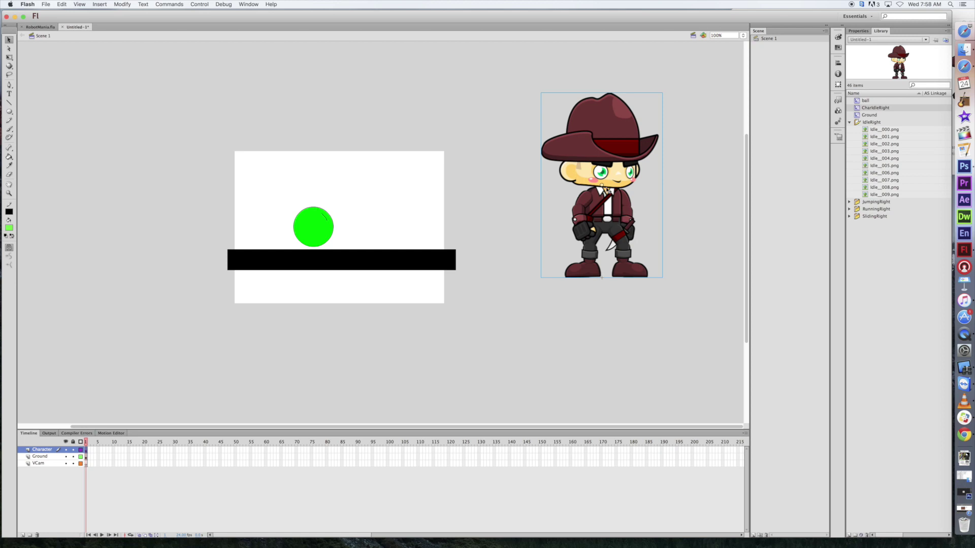
{"action": "double_click", "coordinate": [613, 164]}
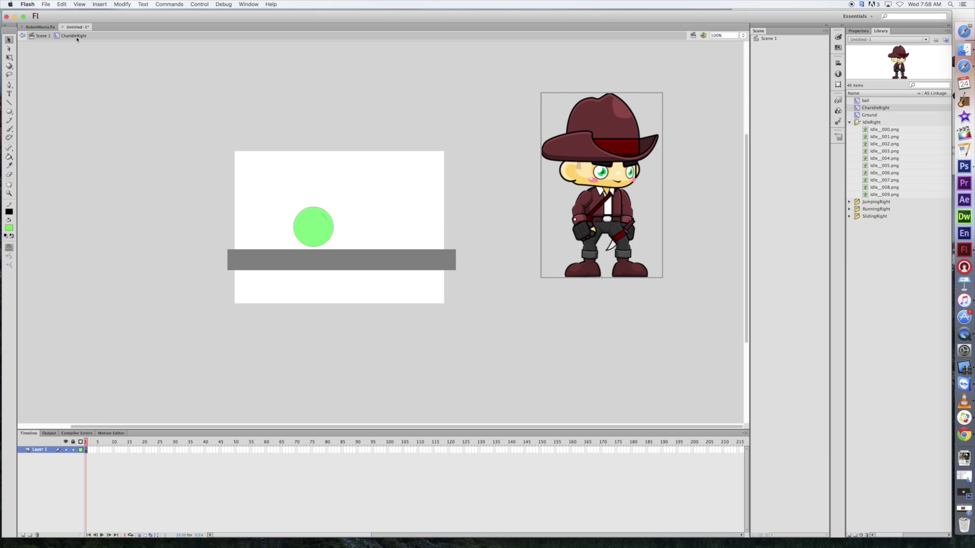
- Add a blank keyframe at frame 2, enable onion skin, and place Idle_001.png over the ghost
{"action": "right_click", "coordinate": [89, 452]}
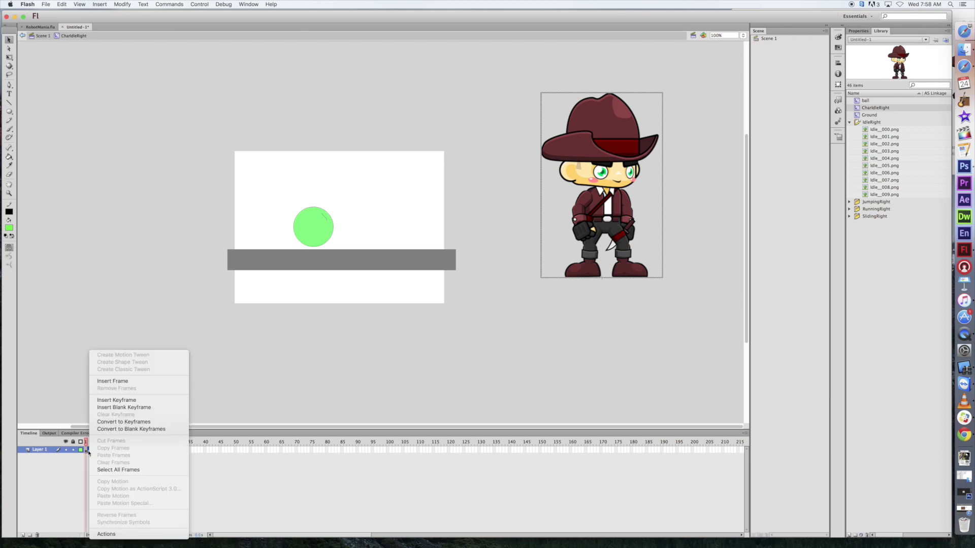
{"action": "left_click", "coordinate": [122, 408]}
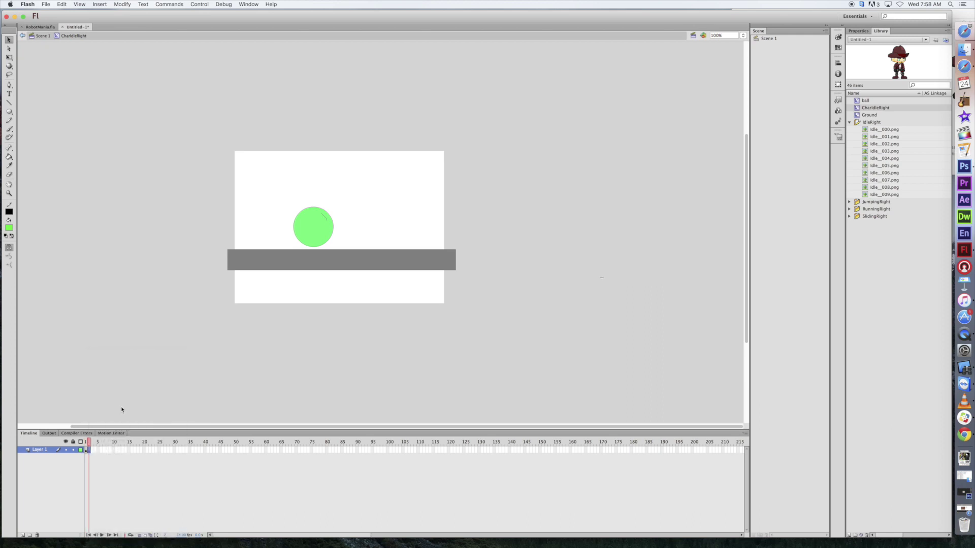
{"action": "left_click", "coordinate": [139, 535]}
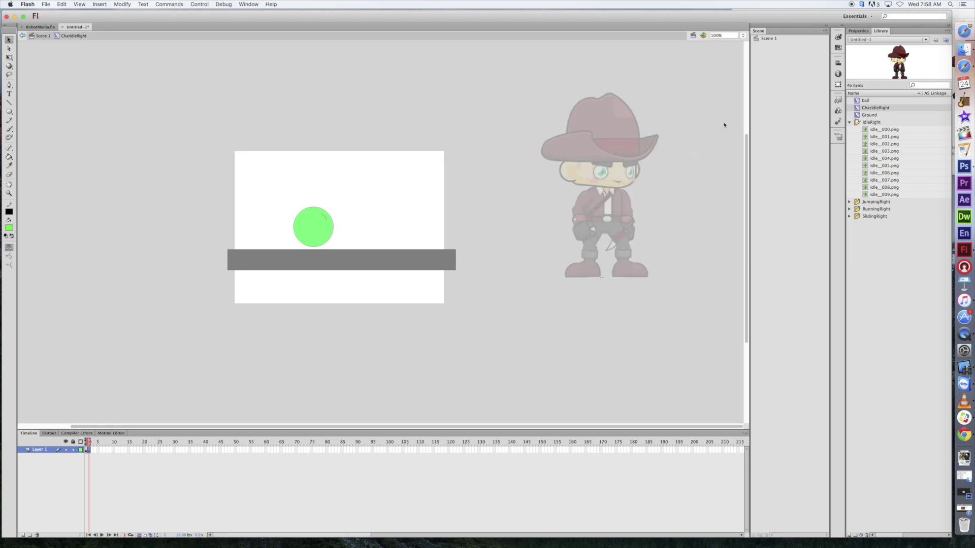
{"action": "left_click", "coordinate": [883, 137]}
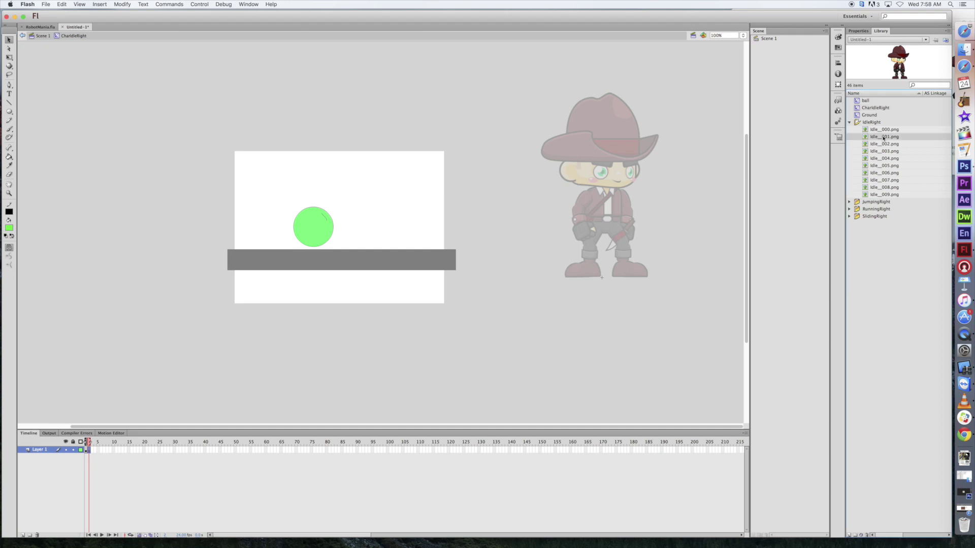
{"action": "left_click_drag", "start_coordinate": [884, 137], "coordinate": [604, 185]}
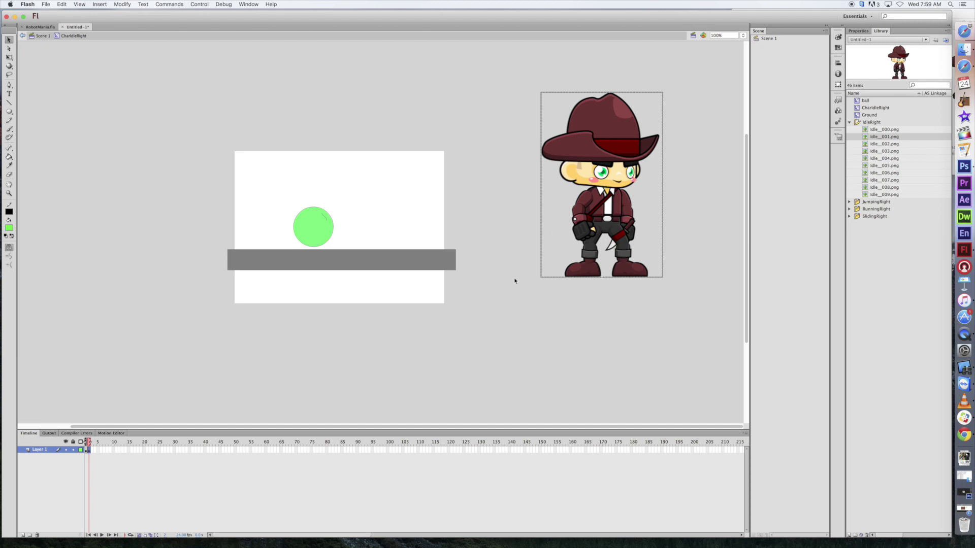
- Add a blank keyframe with Idle_002.png, nudged with arrow keys onto the previous pose
{"action": "right_click", "coordinate": [92, 451]}
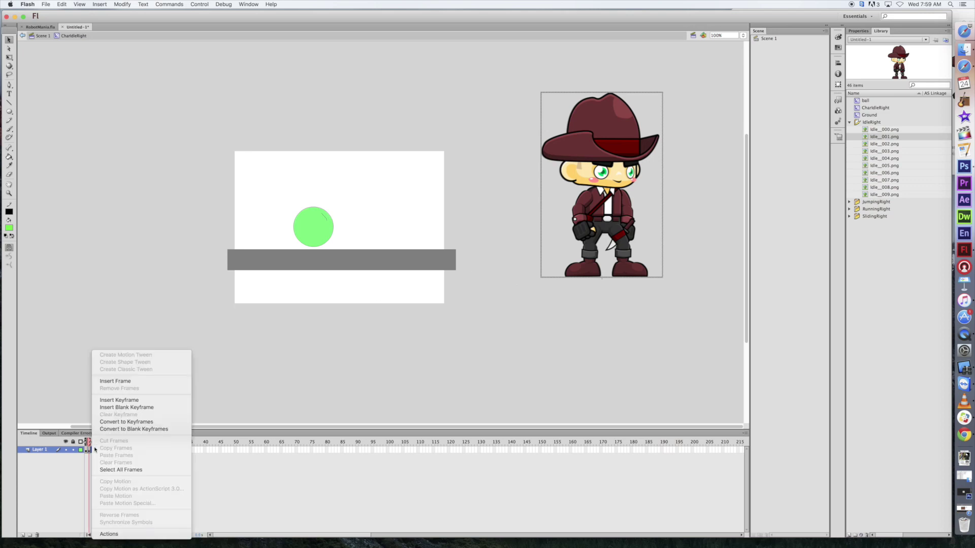
{"action": "left_click", "coordinate": [127, 408]}
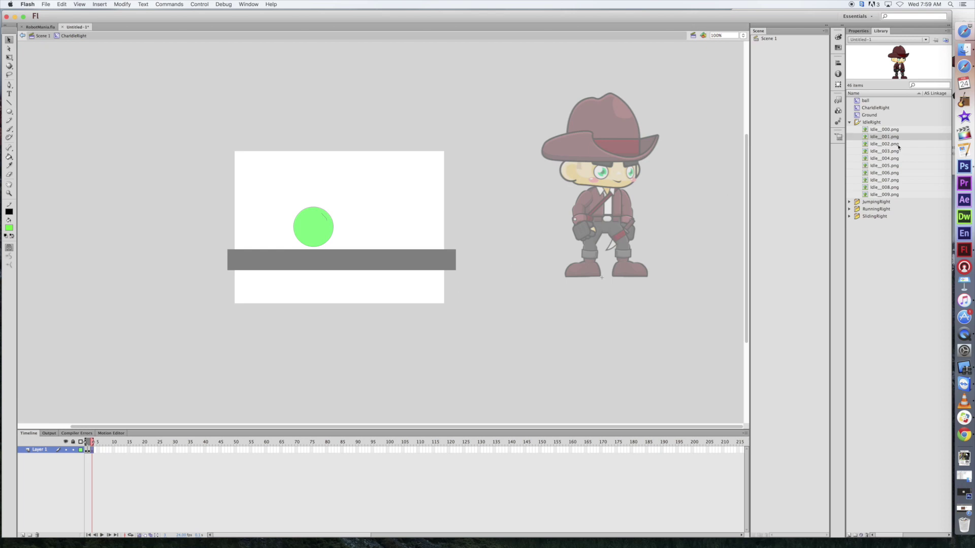
{"action": "left_click_drag", "start_coordinate": [885, 144], "coordinate": [607, 187]}
{"action": "key", "text": "Left"}
{"action": "key", "text": "Left"}
{"action": "key", "text": "Left"}
{"action": "key", "text": "Left"}
{"action": "key", "text": "Up"}
{"action": "key", "text": "Up"}
{"action": "key", "text": "Down"}
{"action": "key", "text": "Left"}
{"action": "key", "text": "Left"}
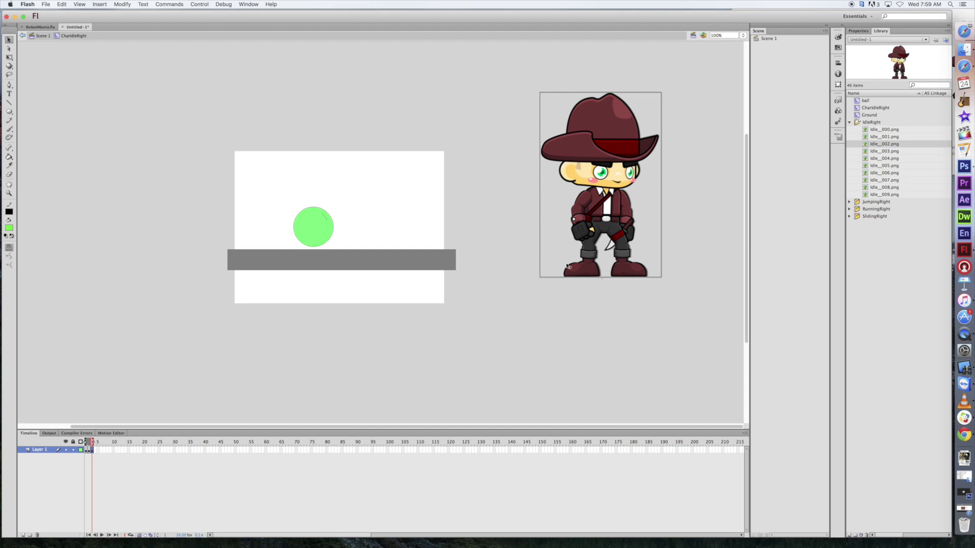
- Add the next blank keyframe holding Idle_003.png, placed over the ghost pose
{"action": "left_click", "coordinate": [95, 452]}
{"action": "right_click", "coordinate": [95, 451]}
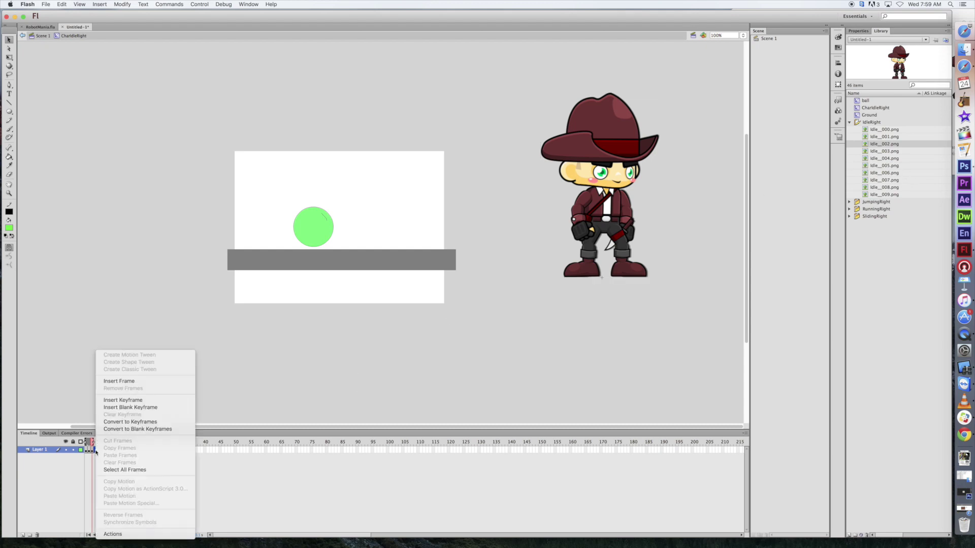
{"action": "left_click", "coordinate": [147, 406]}
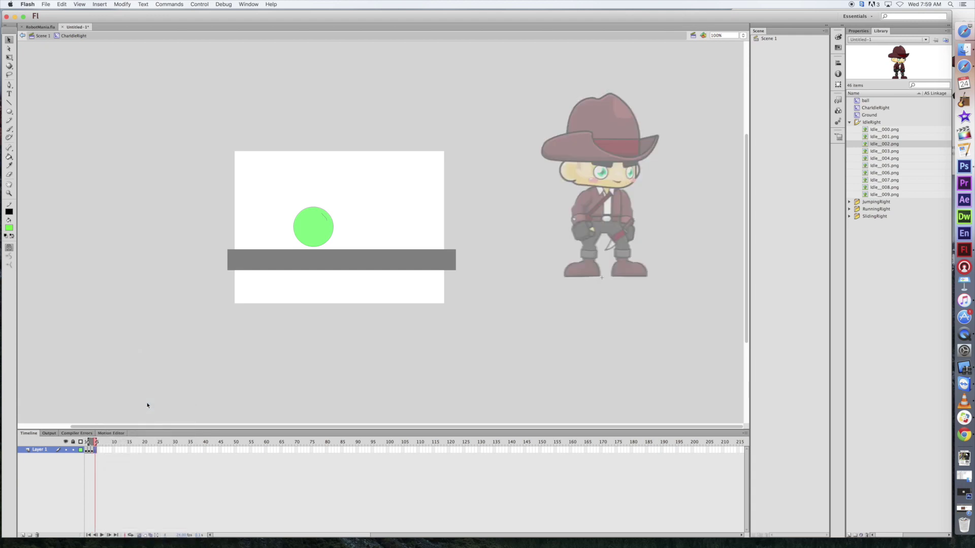
{"action": "left_click", "coordinate": [886, 151]}
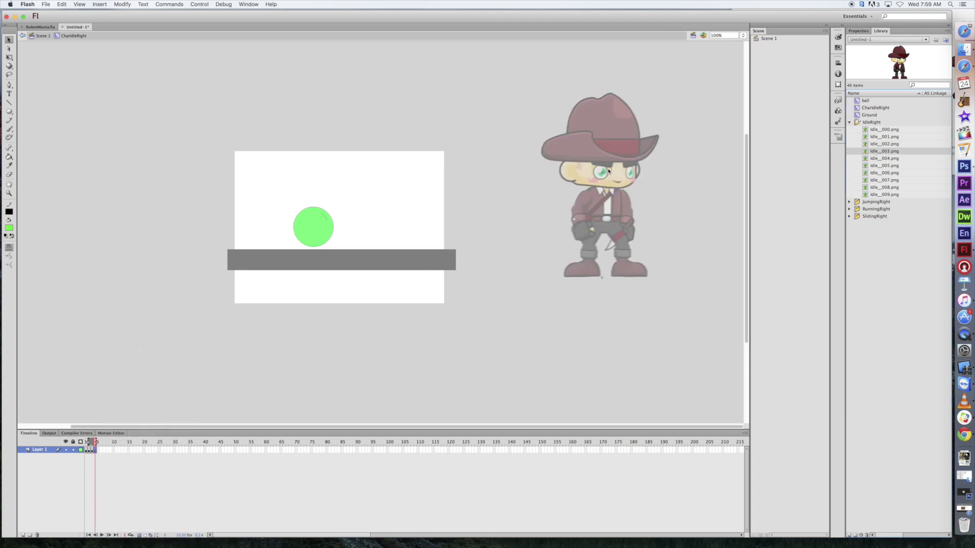
{"action": "left_click_drag", "start_coordinate": [608, 171], "coordinate": [591, 188]}
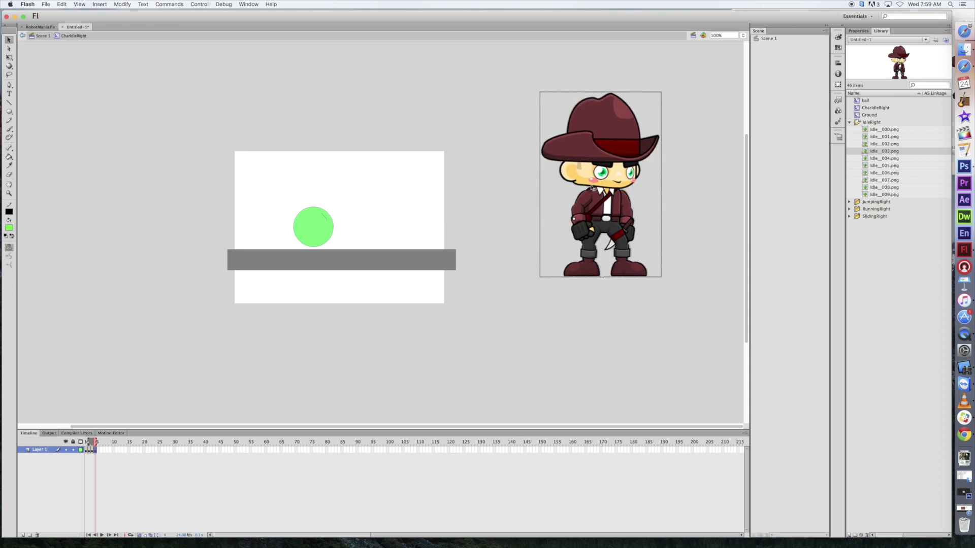
- Add the next blank keyframe holding Idle_004.png, nudged left onto its ghost
{"action": "right_click", "coordinate": [98, 452]}
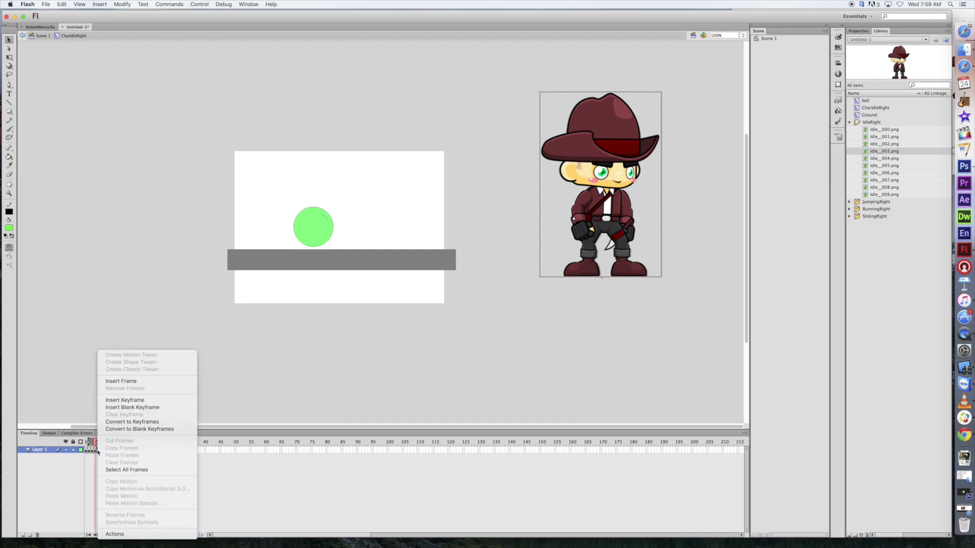
{"action": "left_click", "coordinate": [139, 408]}
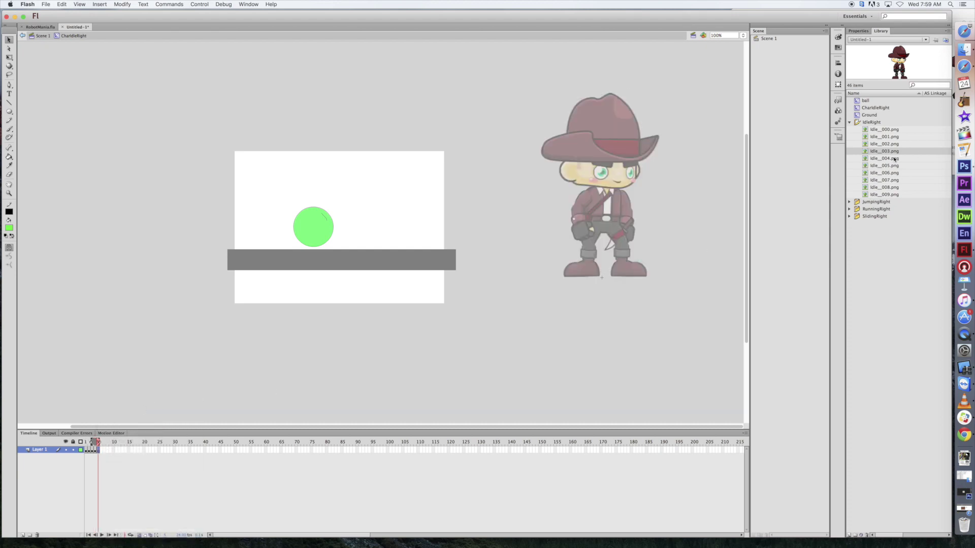
{"action": "left_click_drag", "start_coordinate": [894, 158], "coordinate": [610, 187]}
{"action": "key", "text": "Left"}
{"action": "key", "text": "Left"}
{"action": "key", "text": "Left"}
{"action": "key", "text": "Left"}
{"action": "key", "text": "Left"}
{"action": "key", "text": "Left"}
{"action": "key", "text": "Left"}
{"action": "key", "text": "Left"}
{"action": "key", "text": "Left"}
{"action": "key", "text": "Left"}
{"action": "key", "text": "Left"}
{"action": "key", "text": "Left"}
{"action": "key", "text": "Left"}
{"action": "key", "text": "Left"}
{"action": "key", "text": "Left"}
{"action": "key", "text": "Left"}
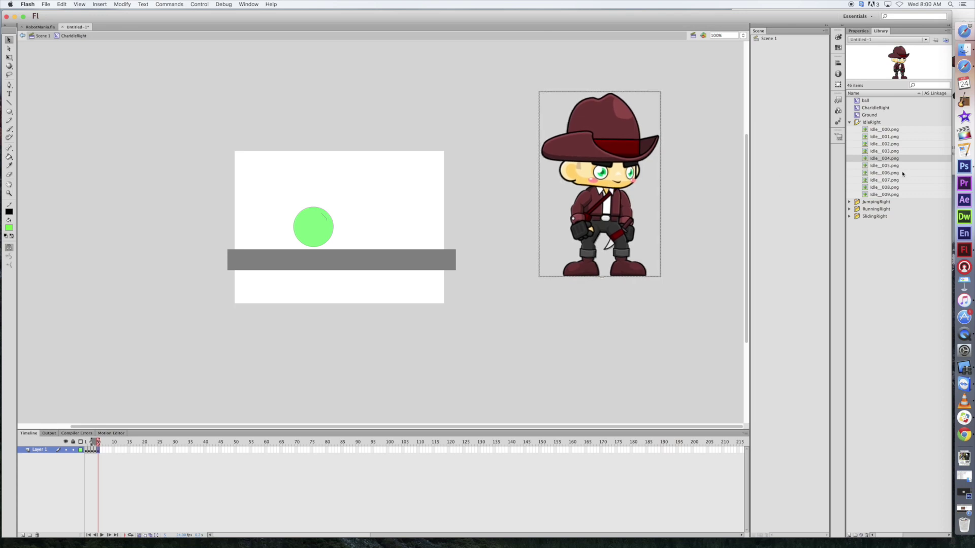
- Add a blank keyframe with Idle_005.png, nudged down and left to match the ghost
{"action": "right_click", "coordinate": [101, 450]}
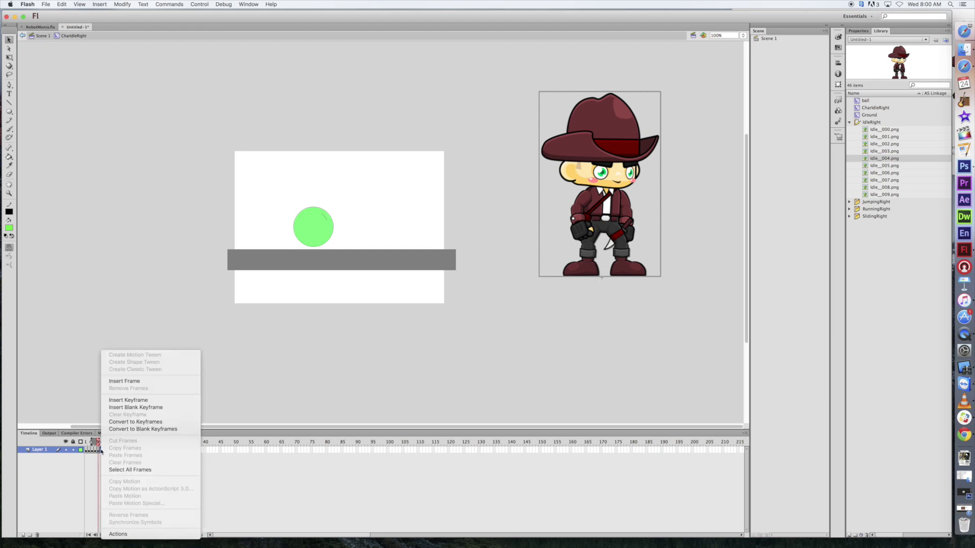
{"action": "left_click", "coordinate": [144, 409]}
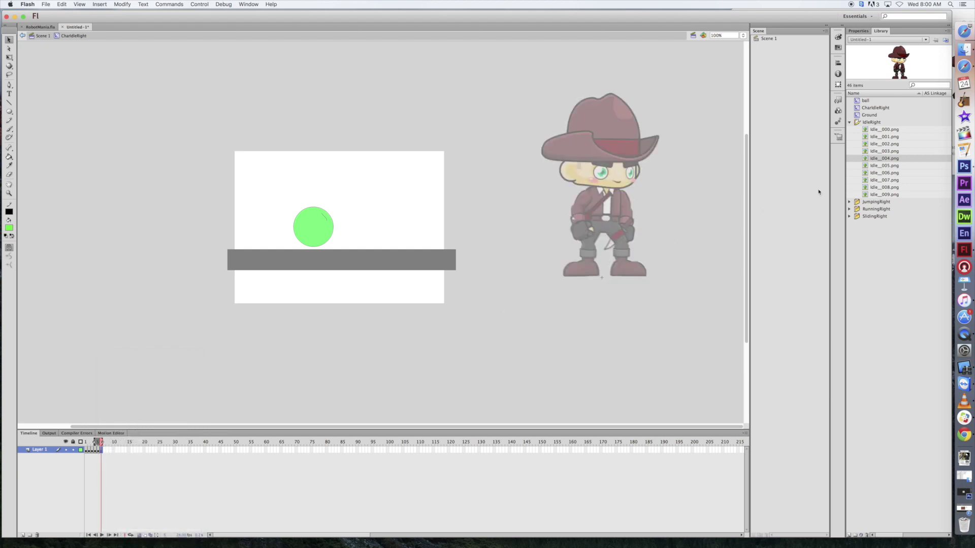
{"action": "left_click_drag", "start_coordinate": [884, 166], "coordinate": [607, 181]}
{"action": "key", "text": "Down"}
{"action": "key", "text": "Down"}
{"action": "key", "text": "Down"}
{"action": "key", "text": "Down"}
{"action": "key", "text": "Down"}
{"action": "key", "text": "Down"}
{"action": "key", "text": "Down"}
{"action": "key", "text": "Down"}
{"action": "key", "text": "Down"}
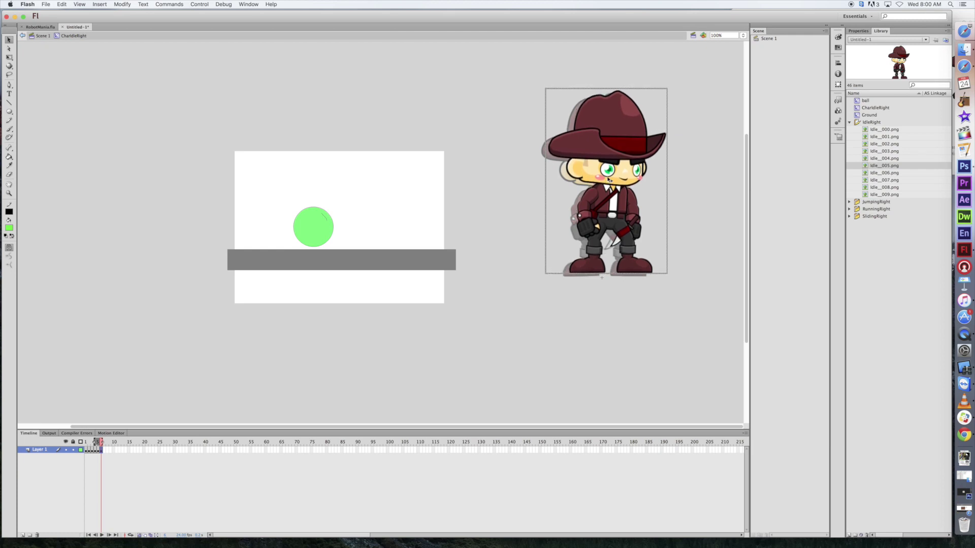
{"action": "key", "text": "Left"}
{"action": "key", "text": "Left"}
{"action": "key", "text": "Left"}
{"action": "key", "text": "Left"}
{"action": "key", "text": "Left"}
{"action": "key", "text": "Left"}
{"action": "key", "text": "Left"}
{"action": "key", "text": "Left"}
{"action": "key", "text": "Left"}
{"action": "key", "text": "Left"}
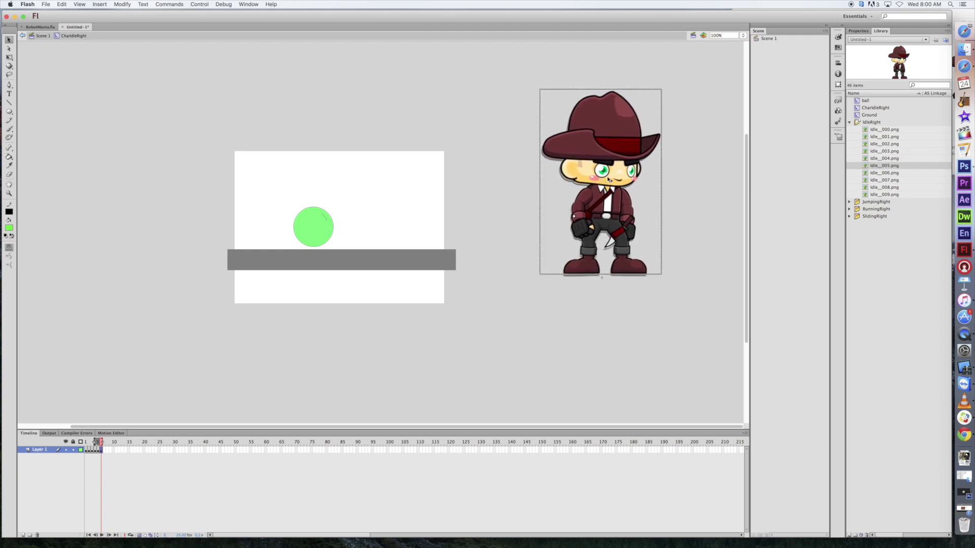
{"action": "key", "text": "Down"}
{"action": "key", "text": "Down"}
{"action": "key", "text": "Down"}
{"action": "key", "text": "Down"}
{"action": "key", "text": "Down"}
{"action": "key", "text": "Down"}
{"action": "key", "text": "Left"}
{"action": "key", "text": "Left"}
{"action": "key", "text": "Up"}
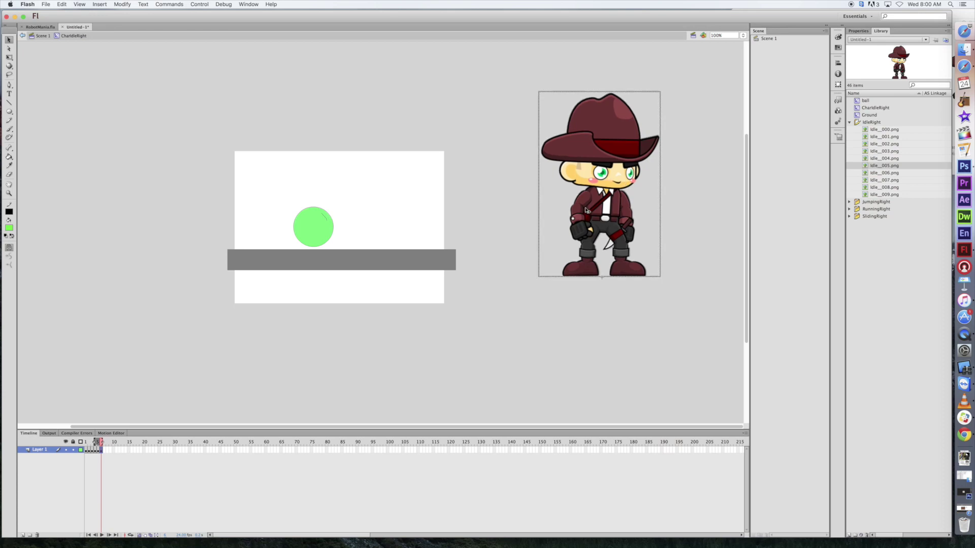
- Add the next blank keyframe with Idle_006.png, nudged left onto the ghost
{"action": "right_click", "coordinate": [104, 452]}
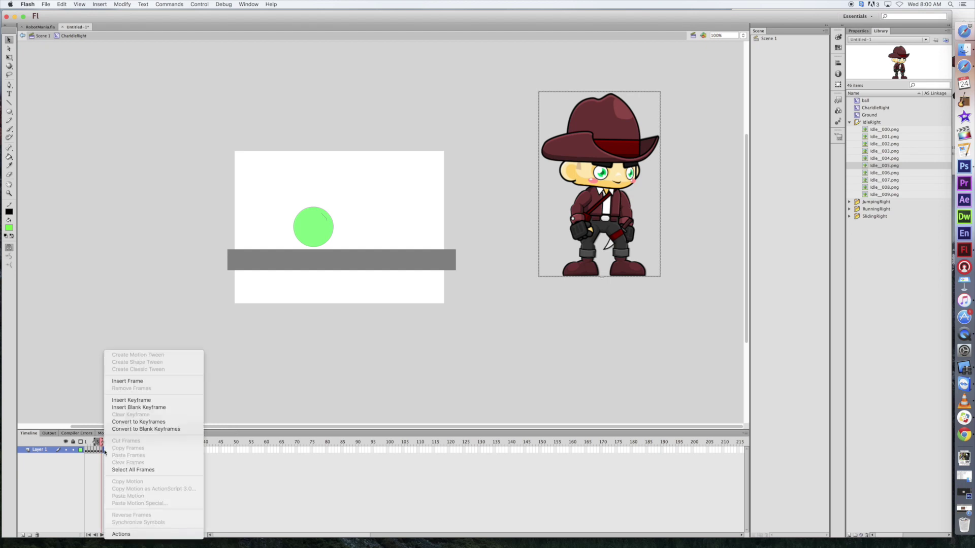
{"action": "left_click", "coordinate": [152, 409]}
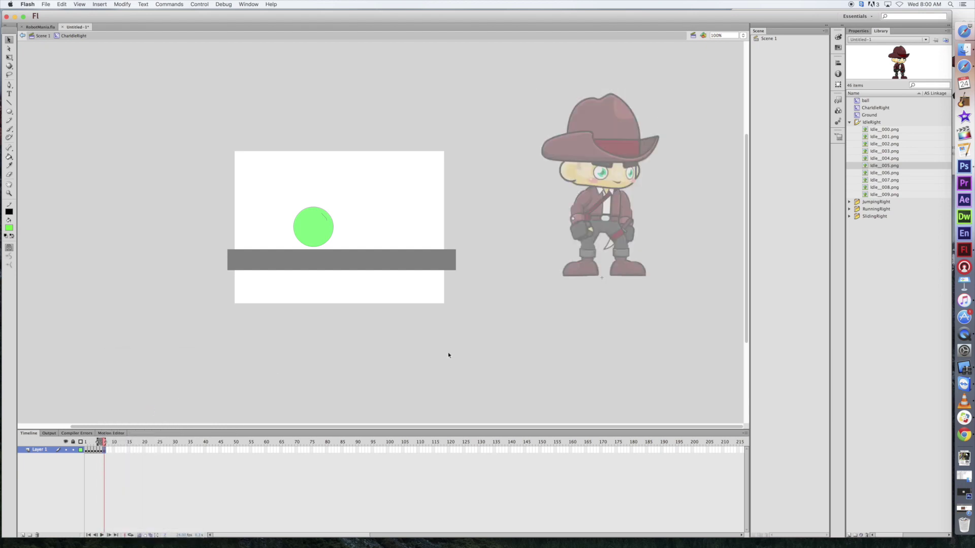
{"action": "left_click_drag", "start_coordinate": [890, 174], "coordinate": [606, 188]}
{"action": "key", "text": "Left"}
{"action": "key", "text": "Left"}
{"action": "key", "text": "Left"}
{"action": "key", "text": "Left"}
{"action": "key", "text": "Left"}
{"action": "key", "text": "Left"}
{"action": "key", "text": "Left"}
{"action": "key", "text": "Left"}
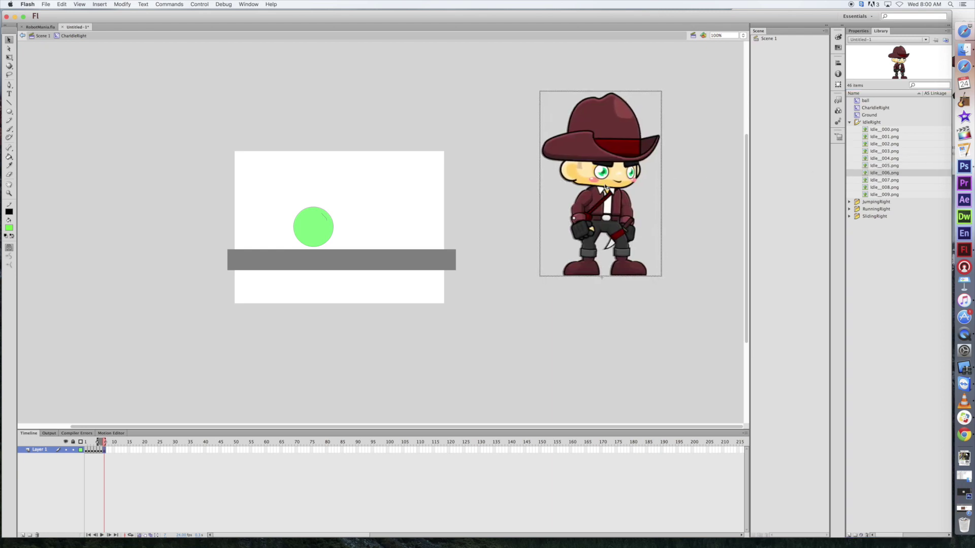
{"action": "key", "text": "Left"}
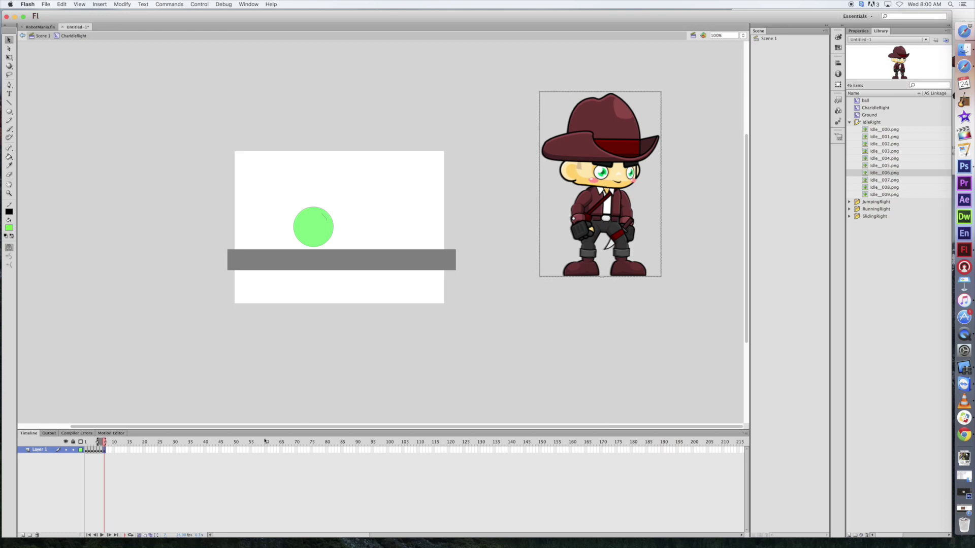
- Add the next blank keyframe with Idle_007.png, nudged up and left to match the previous pose
{"action": "right_click", "coordinate": [108, 450]}
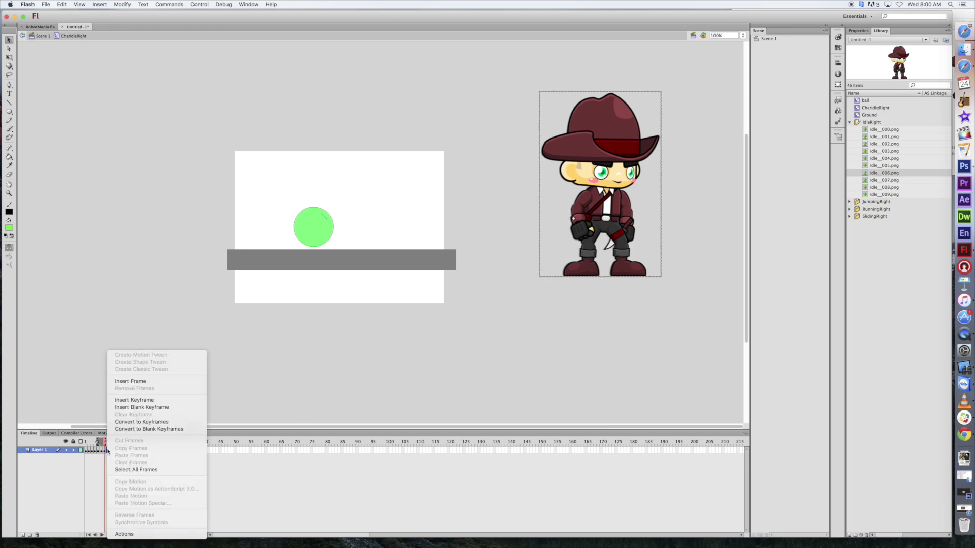
{"action": "left_click", "coordinate": [150, 408]}
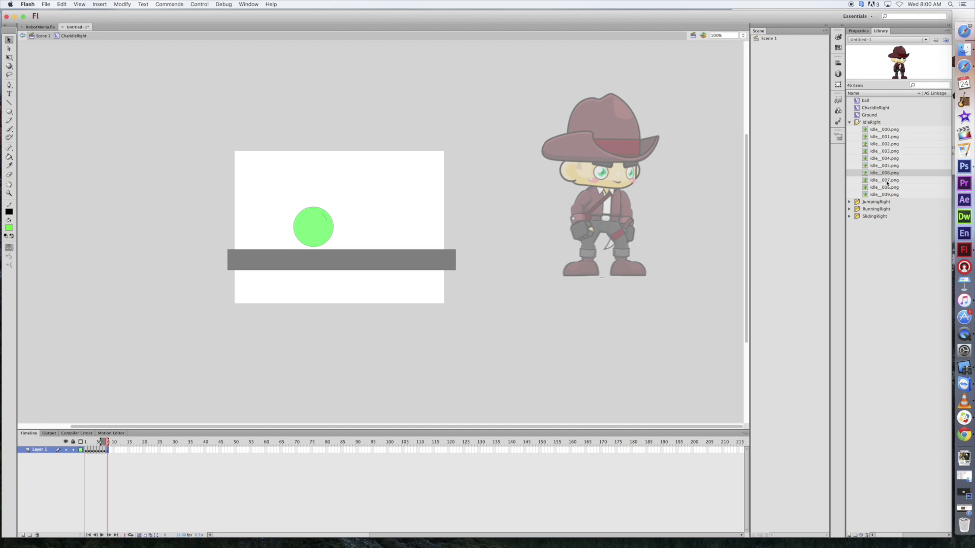
{"action": "left_click_drag", "start_coordinate": [888, 183], "coordinate": [605, 189]}
{"action": "key", "text": "Up"}
{"action": "key", "text": "Up"}
{"action": "key", "text": "Left"}
{"action": "key", "text": "Left"}
{"action": "key", "text": "Left"}
{"action": "key", "text": "Left"}
{"action": "key", "text": "Left"}
{"action": "key", "text": "Left"}
{"action": "key", "text": "Left"}
{"action": "key", "text": "Left"}
{"action": "key", "text": "Left"}
{"action": "key", "text": "Up"}
{"action": "key", "text": "Up"}
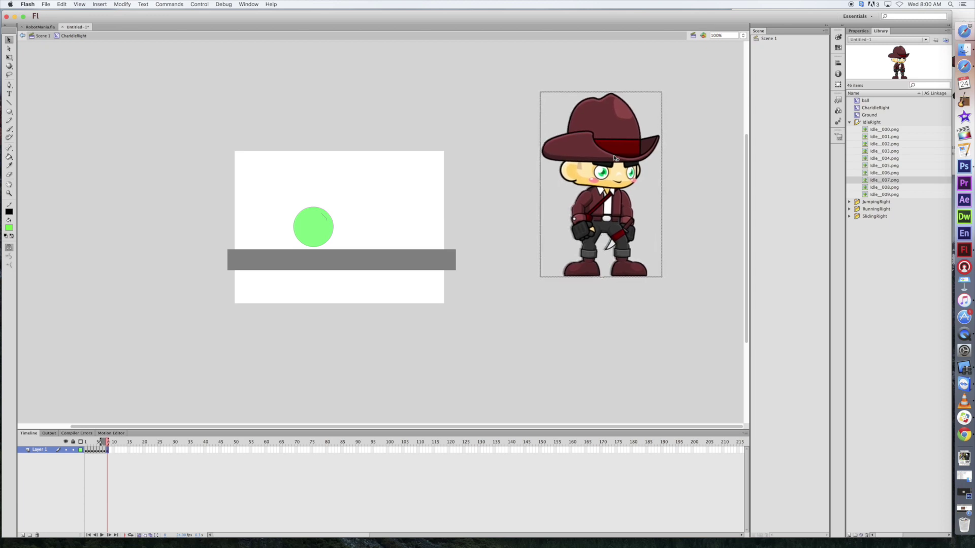
- Add keyframes 9 and 10 holding Idle_008.png and Idle_009.png, aligned over the ghost poses
{"action": "right_click", "coordinate": [109, 451]}
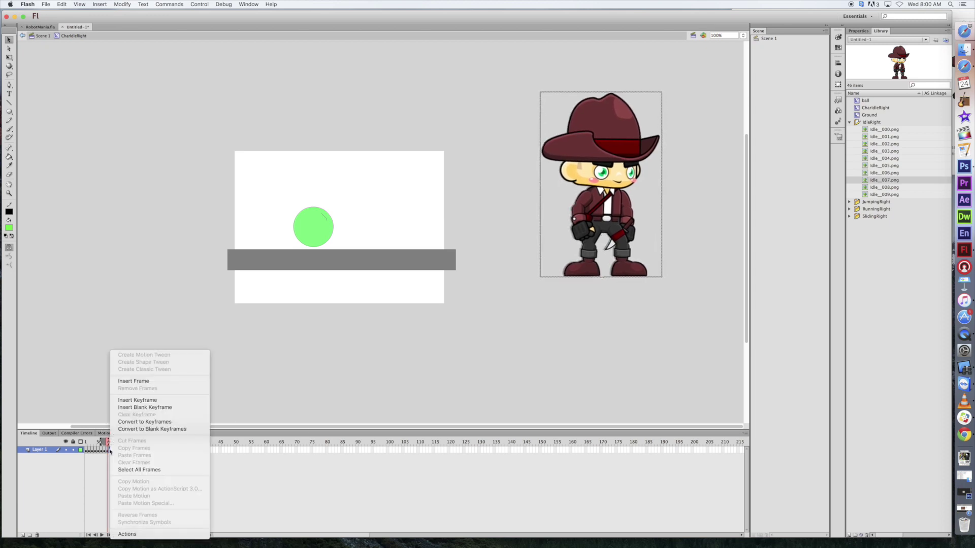
{"action": "left_click", "coordinate": [147, 407]}
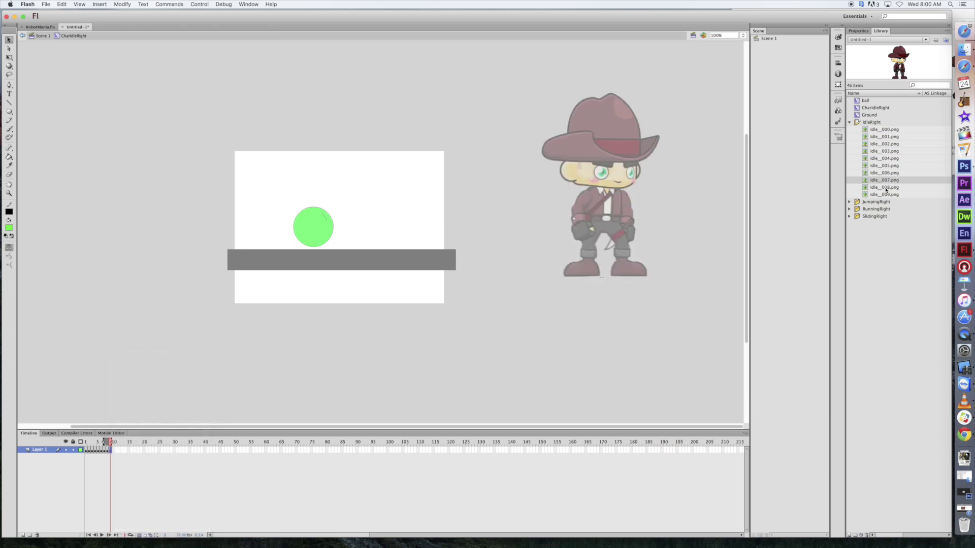
{"action": "left_click_drag", "start_coordinate": [886, 190], "coordinate": [605, 186]}
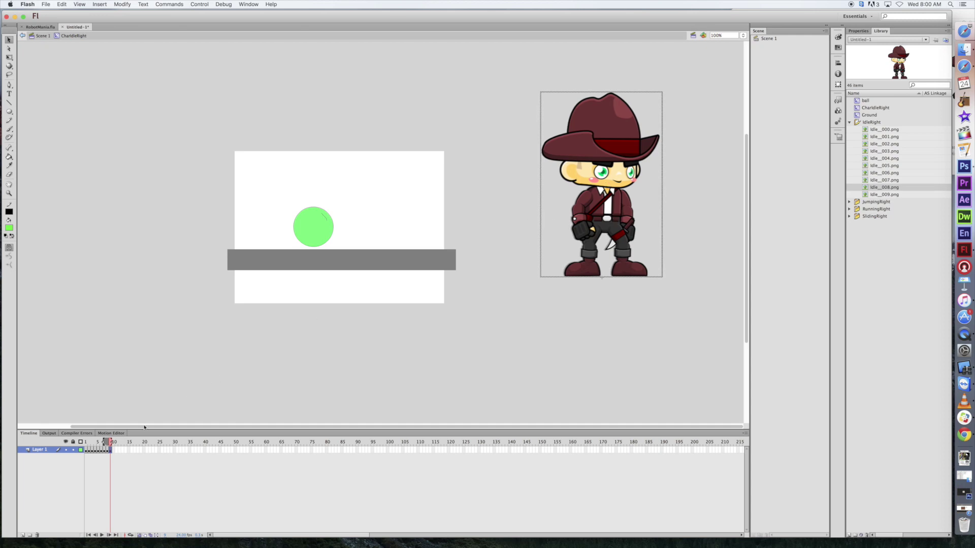
{"action": "right_click", "coordinate": [114, 449]}
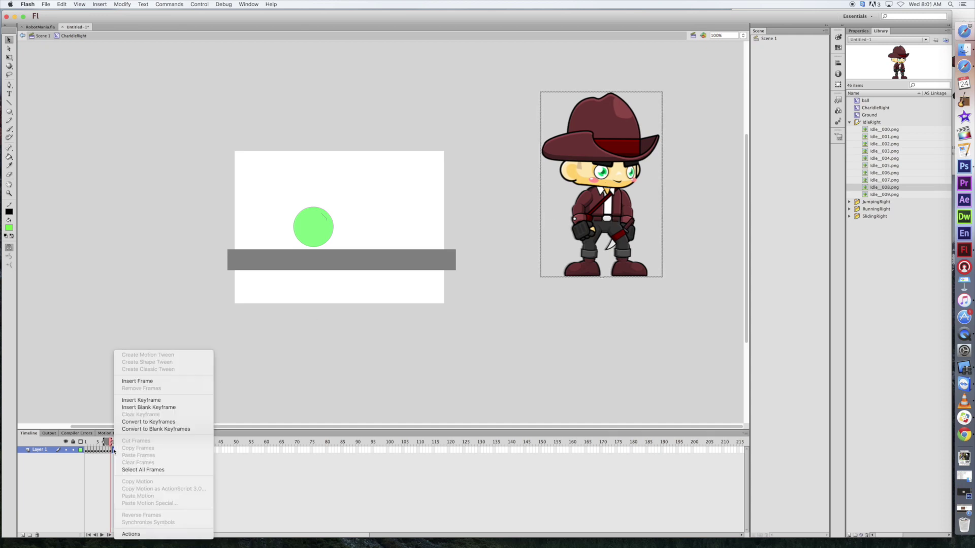
{"action": "left_click", "coordinate": [152, 408]}
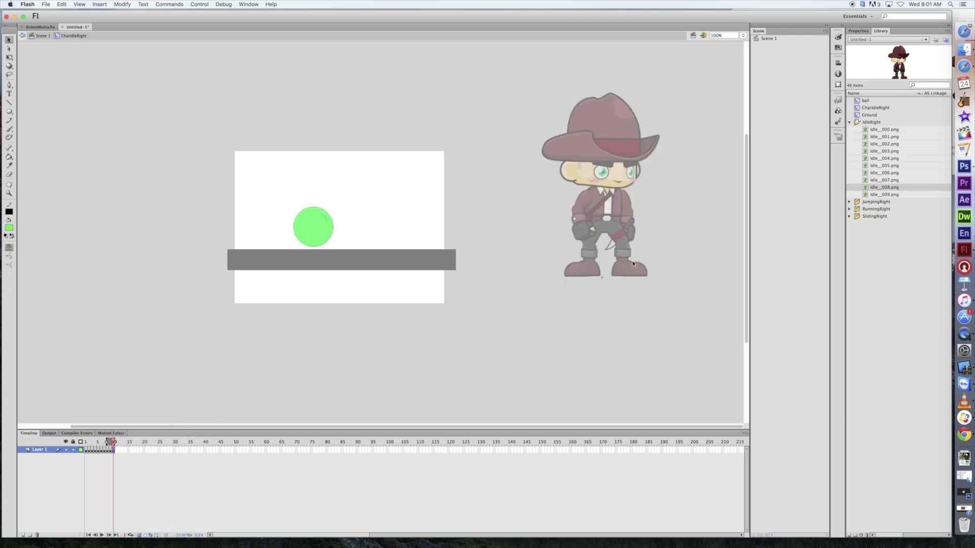
{"action": "left_click_drag", "start_coordinate": [901, 195], "coordinate": [605, 186]}
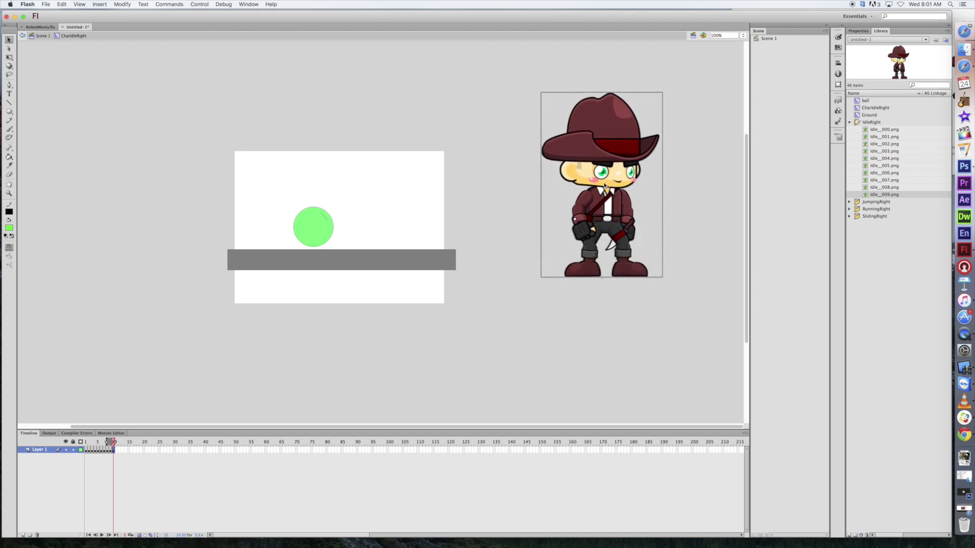
{"action": "key", "text": "Right"}
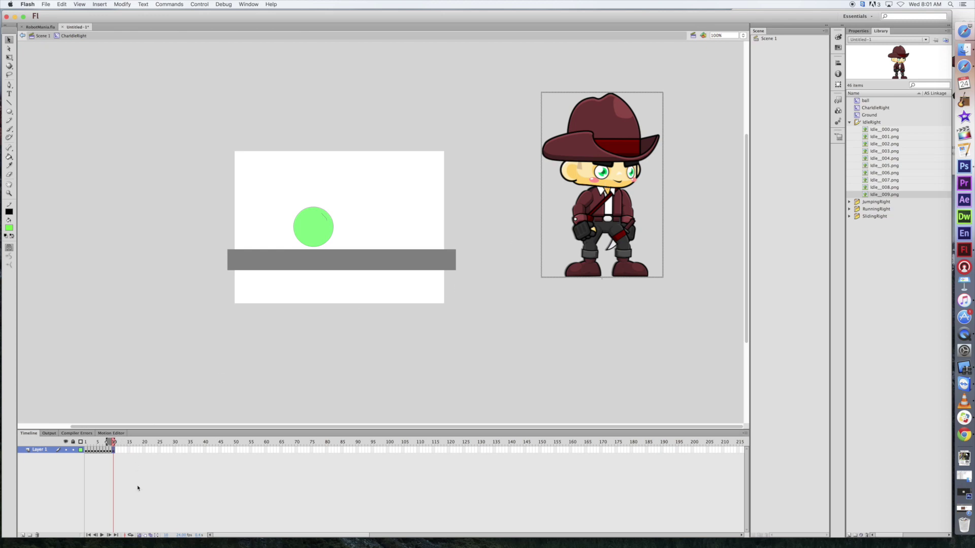
- Disable onion skin, then play and scrub the ten idle frames to check the poses
{"action": "left_click", "coordinate": [139, 536]}
{"action": "left_click_drag", "start_coordinate": [114, 443], "coordinate": [69, 443]}
{"action": "key", "text": "Return"}
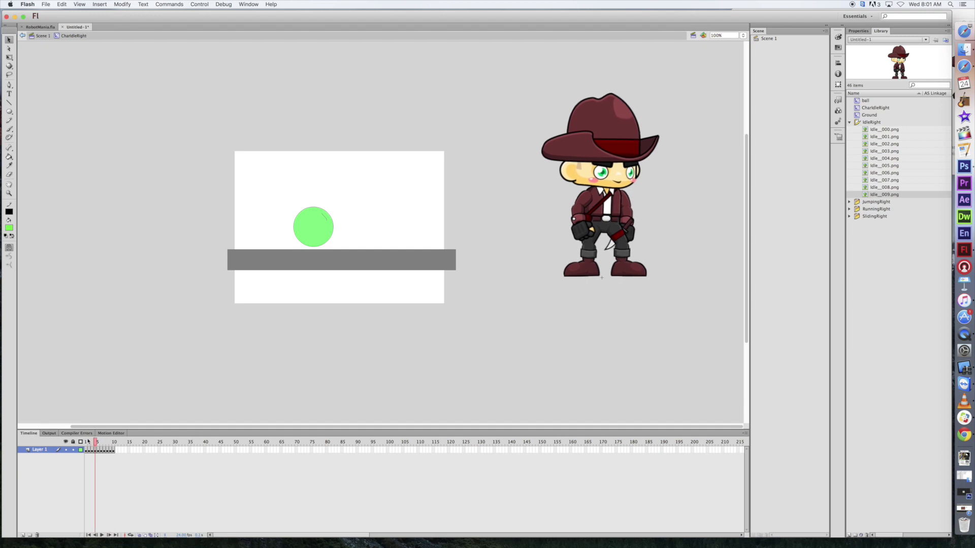
{"action": "left_click", "coordinate": [98, 441]}
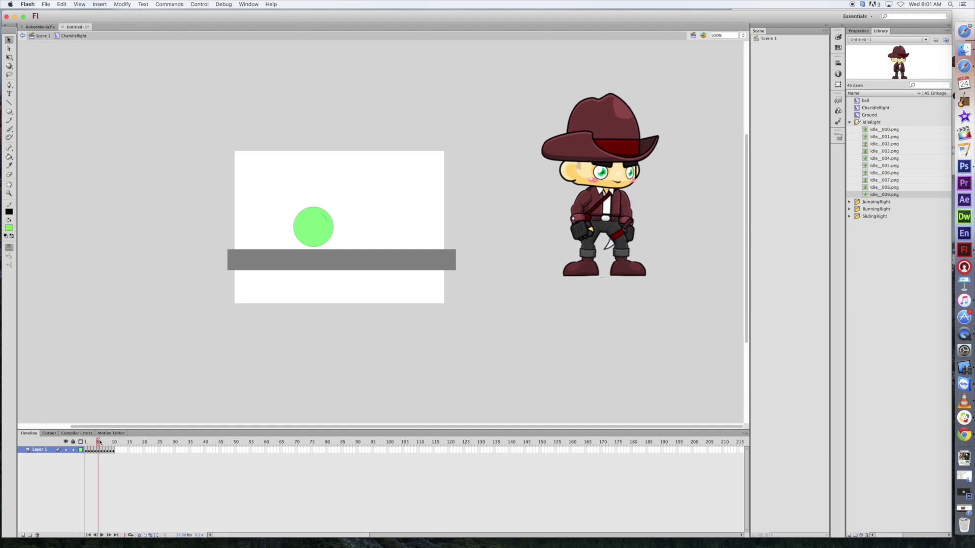
{"action": "left_click_drag", "start_coordinate": [100, 441], "coordinate": [89, 443]}
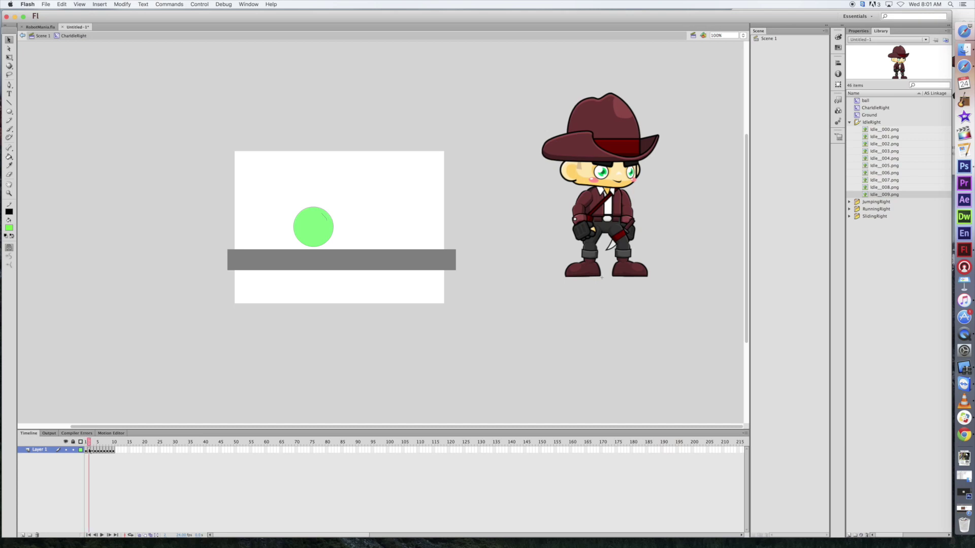
- Compare frames 2–5, nudge the frame 3 pose 1 px right, and recheck frames 3–5
{"action": "left_click", "coordinate": [90, 450]}
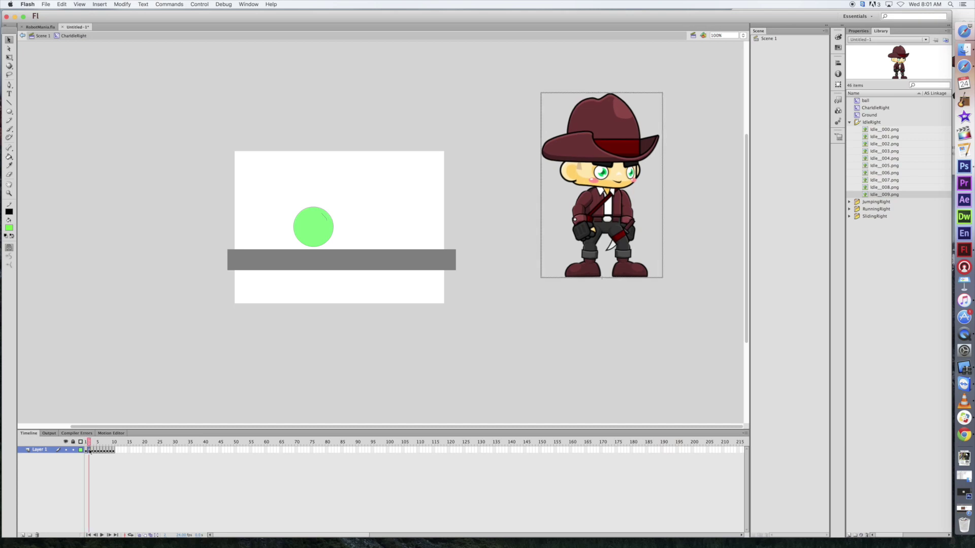
{"action": "left_click_drag", "start_coordinate": [88, 442], "coordinate": [95, 443]}
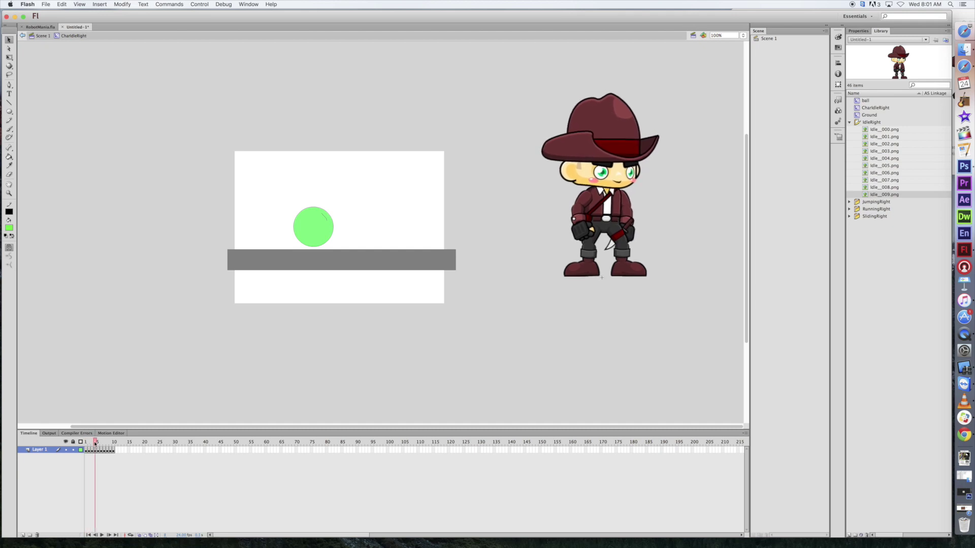
{"action": "left_click", "coordinate": [95, 452]}
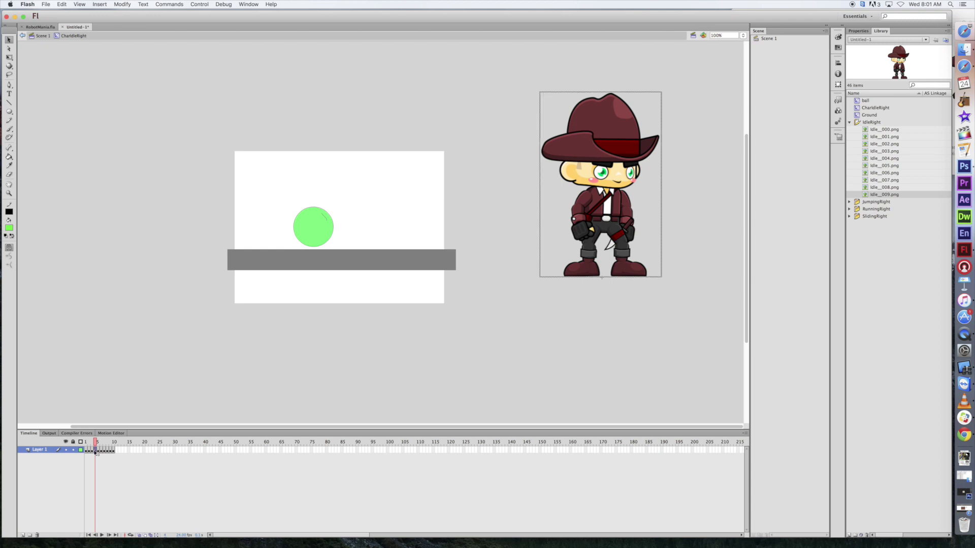
{"action": "left_click_drag", "start_coordinate": [95, 442], "coordinate": [92, 443]}
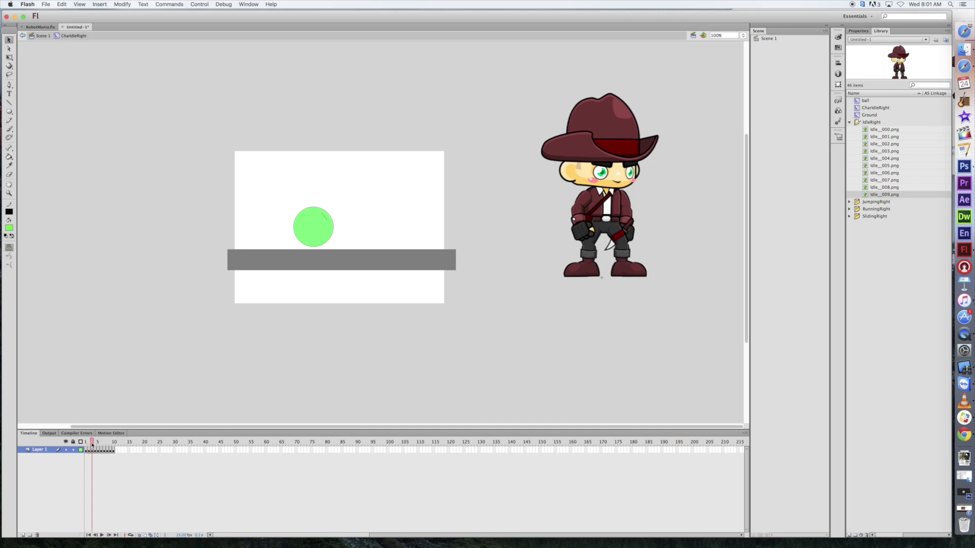
{"action": "left_click", "coordinate": [93, 451]}
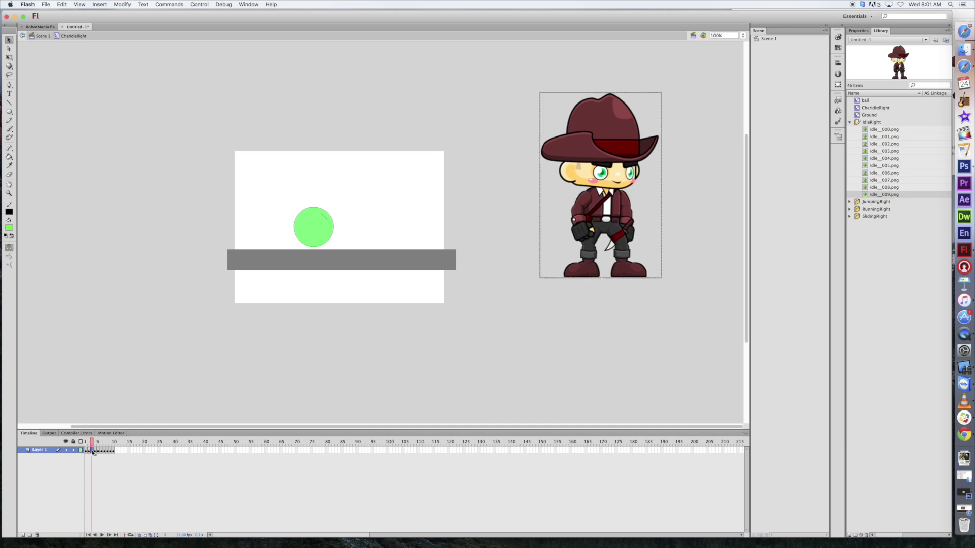
{"action": "left_click_drag", "start_coordinate": [92, 443], "coordinate": [92, 443]}
{"action": "left_click", "coordinate": [93, 450]}
{"action": "key", "text": "Right"}
{"action": "left_click", "coordinate": [92, 443]}
{"action": "left_click_drag", "start_coordinate": [92, 443], "coordinate": [114, 443]}
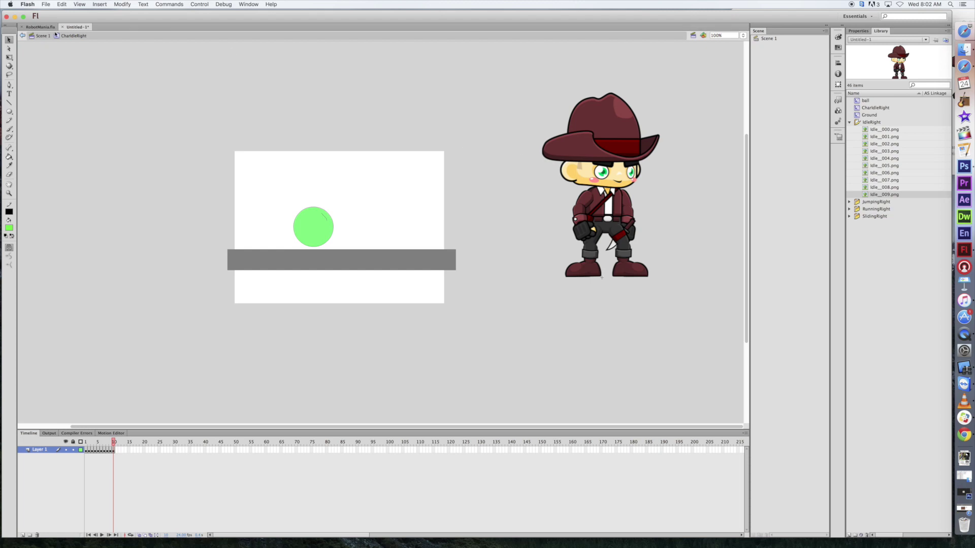
- Back in Scene 1, duplicate the CharIdleRight library symbol as a movie clip named CharIdleLeft
{"action": "left_click", "coordinate": [43, 37]}
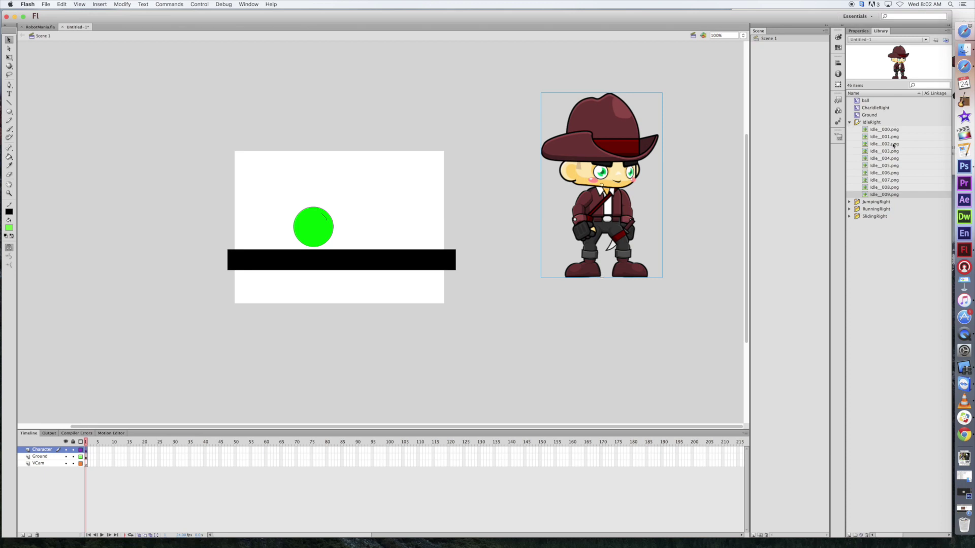
{"action": "left_click", "coordinate": [850, 124]}
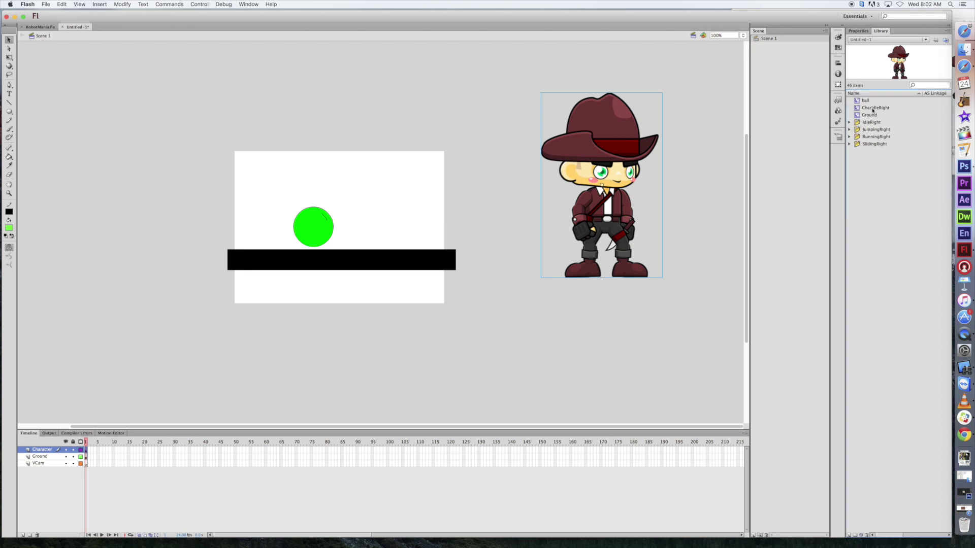
{"action": "left_click", "coordinate": [871, 108]}
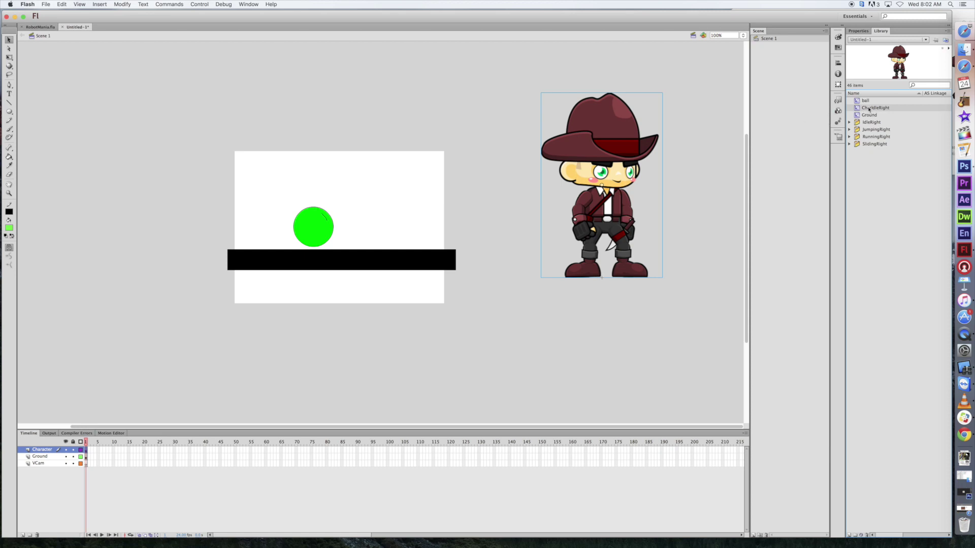
{"action": "right_click", "coordinate": [877, 109]}
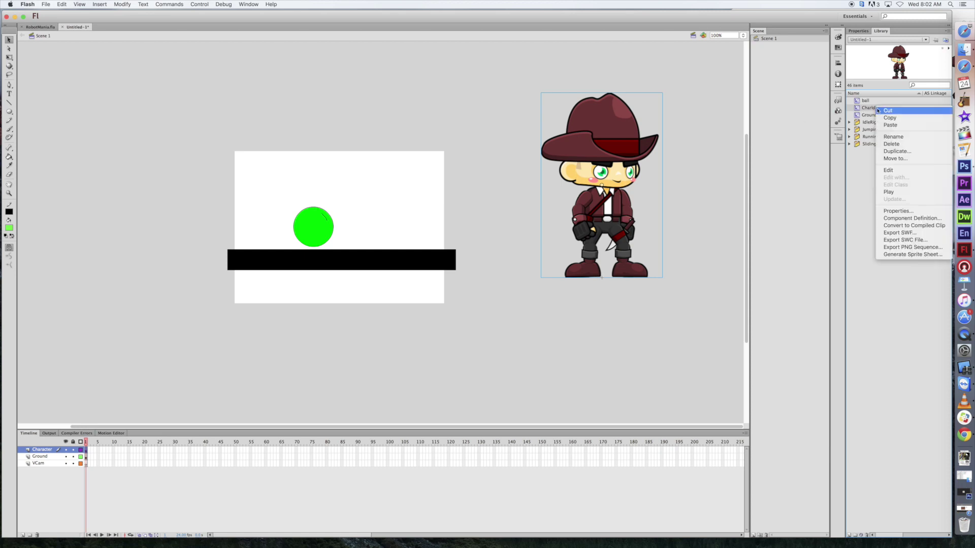
{"action": "left_click", "coordinate": [896, 152]}
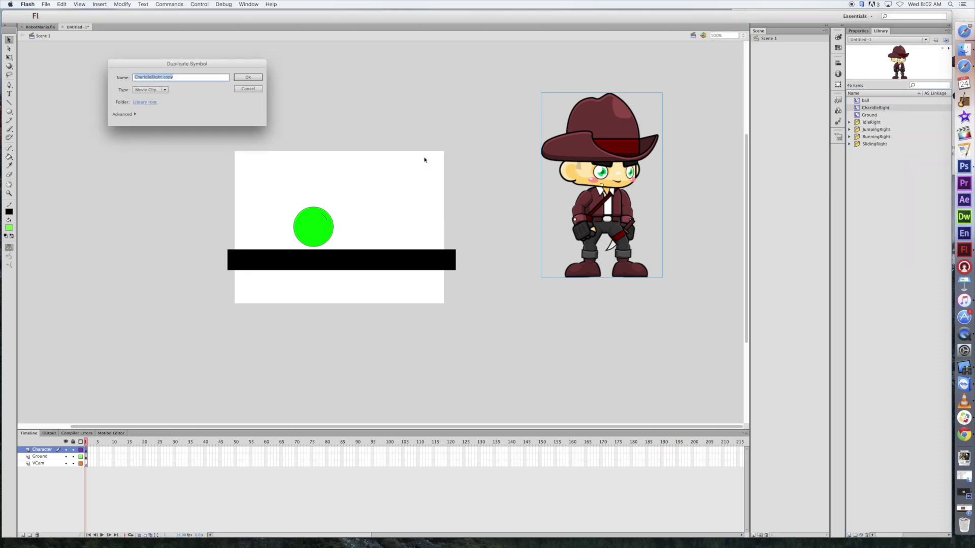
{"action": "left_click", "coordinate": [174, 76]}
{"action": "left_click", "coordinate": [251, 78]}
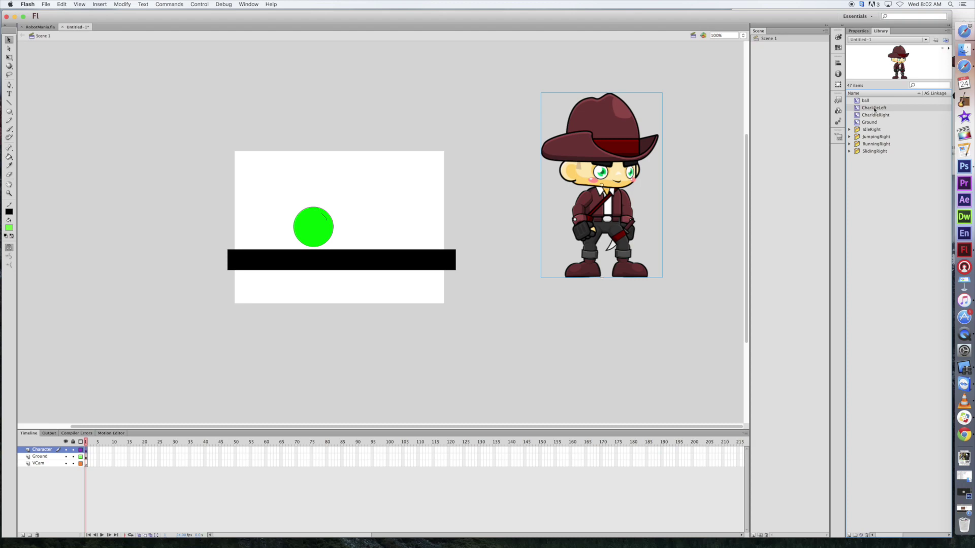
- Place a CharIdleLeft instance at the stage's left and flip it horizontally to face left
{"action": "left_click_drag", "start_coordinate": [874, 109], "coordinate": [134, 229]}
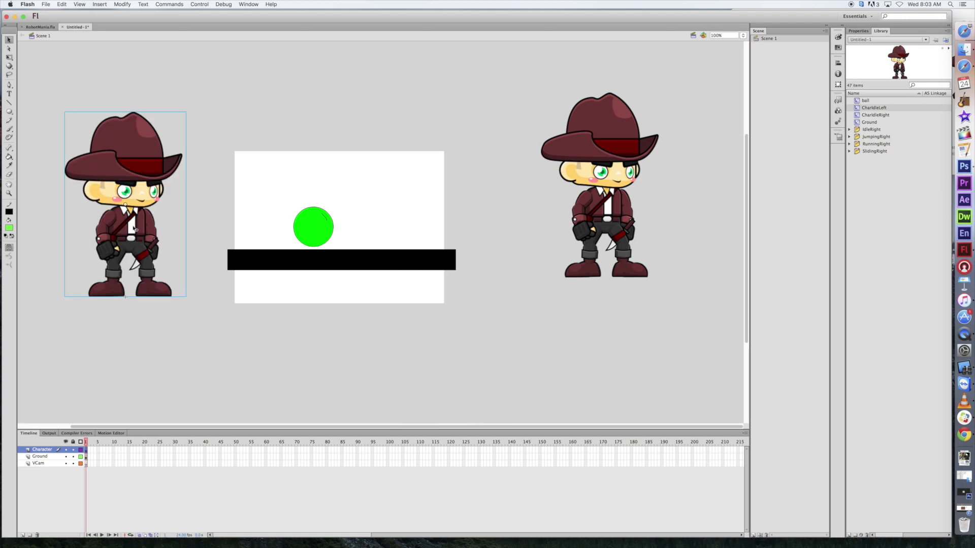
{"action": "left_click", "coordinate": [122, 6]}
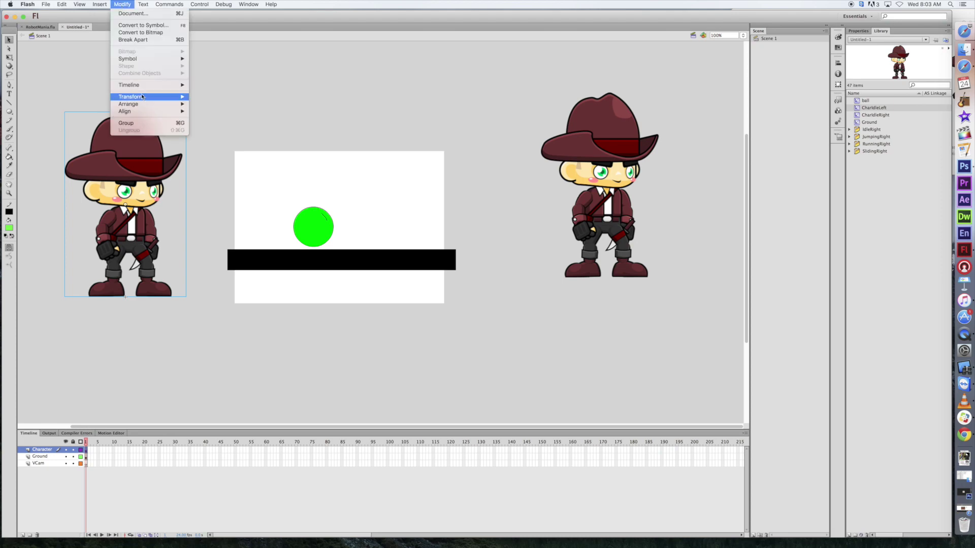
{"action": "mouse_move", "coordinate": [143, 96]}
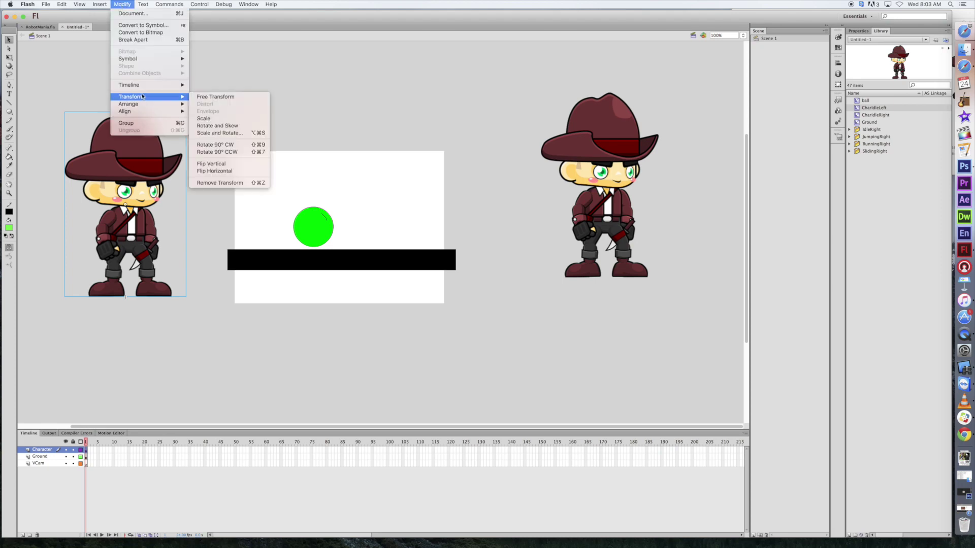
{"action": "left_click", "coordinate": [226, 171]}
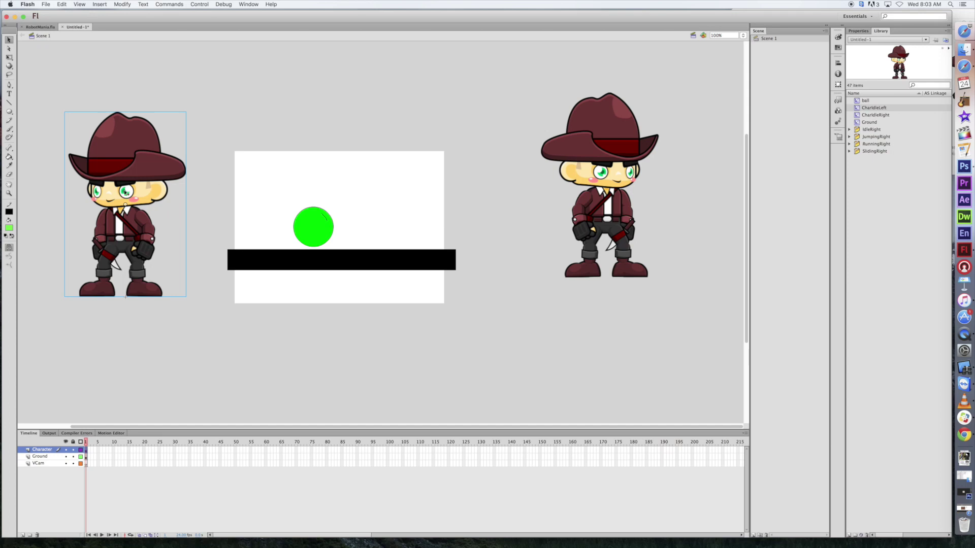
- Scrub and play the CharIdleLeft timeline, reset to frame 1, and return to Scene 1
{"action": "double_click", "coordinate": [127, 194]}
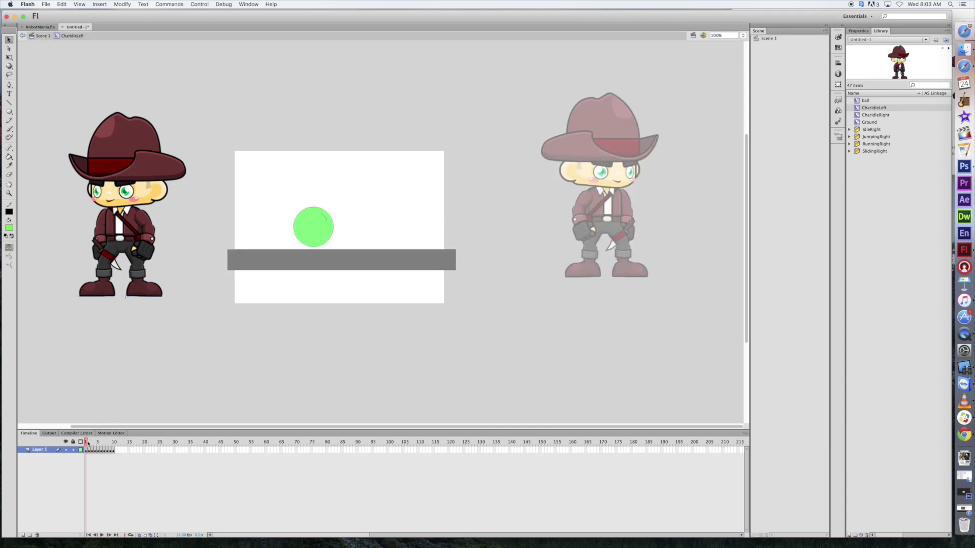
{"action": "left_click_drag", "start_coordinate": [87, 443], "coordinate": [103, 444]}
{"action": "key", "text": "Return"}
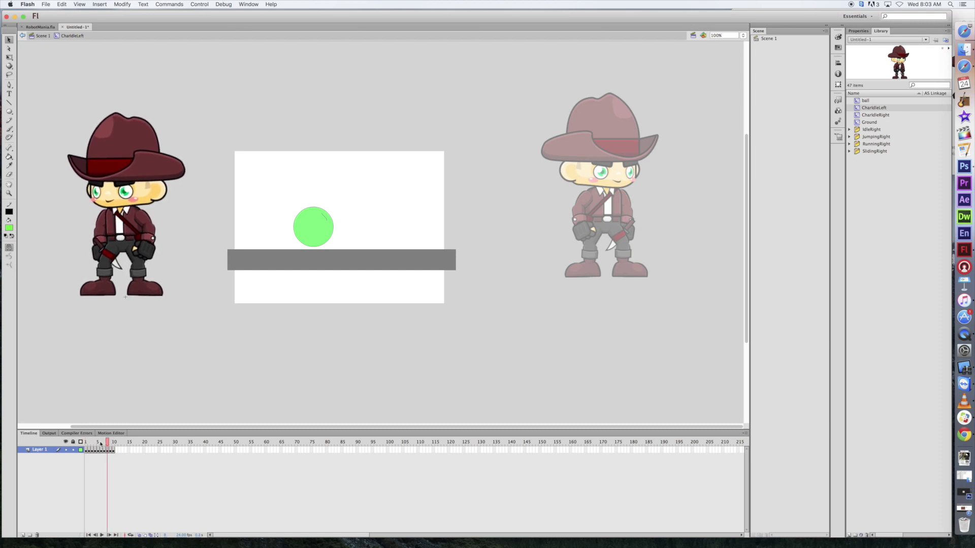
{"action": "left_click", "coordinate": [86, 443]}
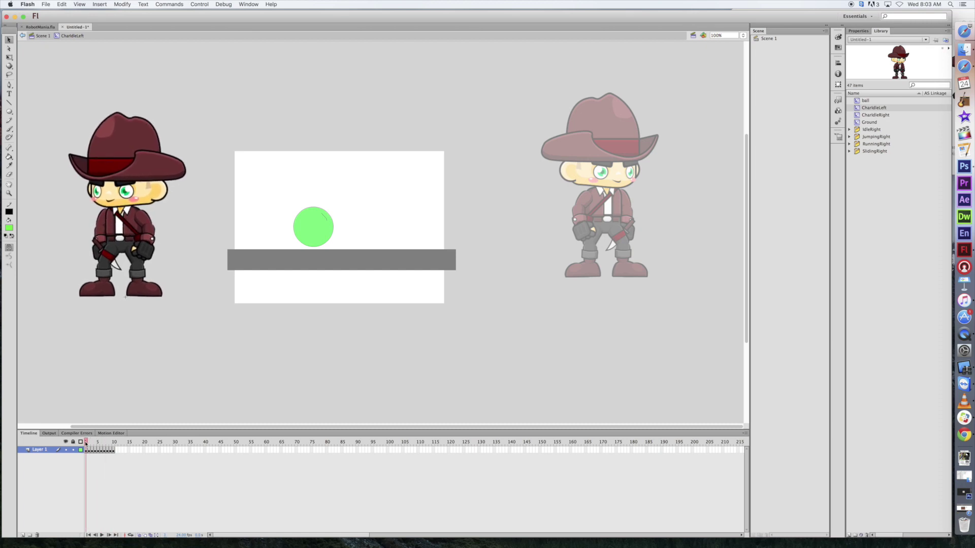
{"action": "left_click", "coordinate": [43, 37]}
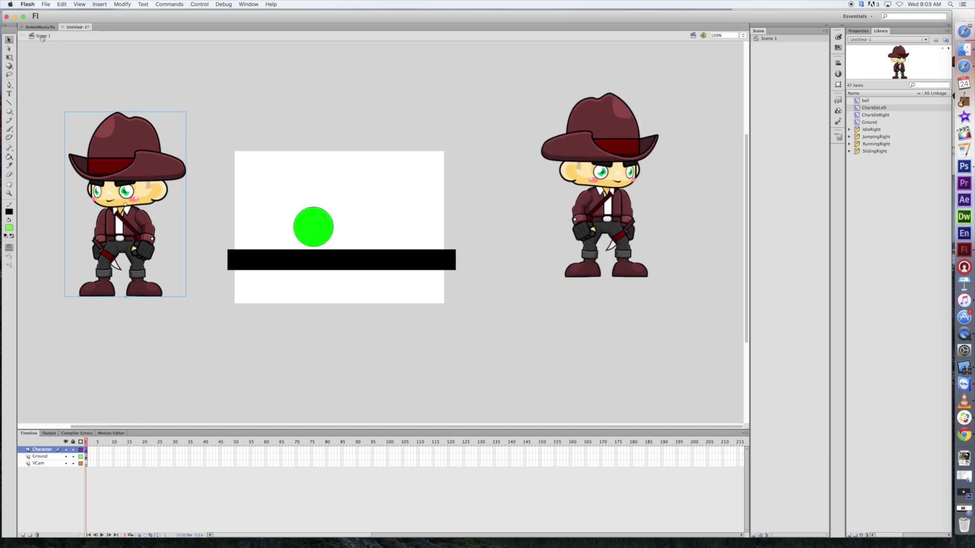
- Move the right idle character down and left, closer to the white stage
{"action": "left_click", "coordinate": [292, 107]}
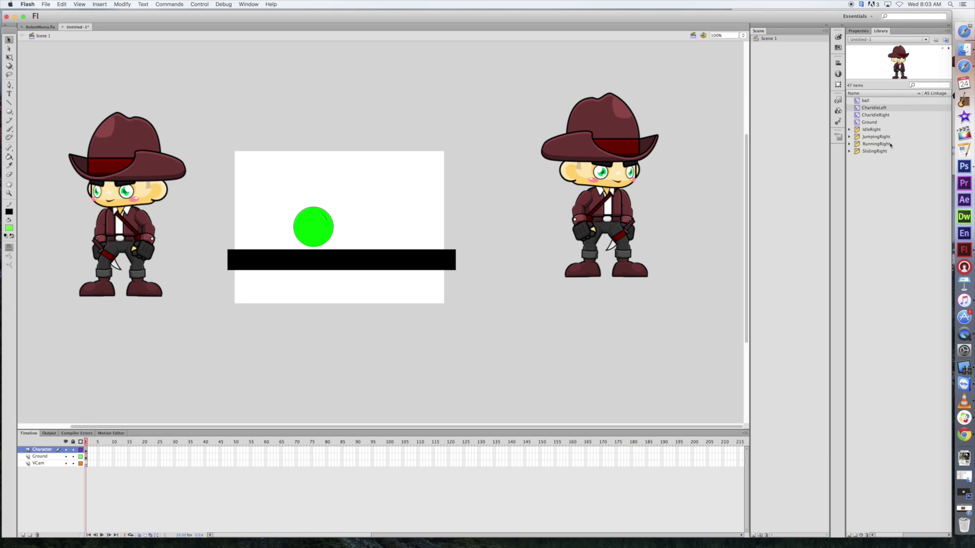
{"action": "scroll", "coordinate": [747, 181], "scroll_direction": "left", "scroll_amount": 3}
{"action": "scroll", "coordinate": [746, 181], "scroll_direction": "down", "scroll_amount": 1}
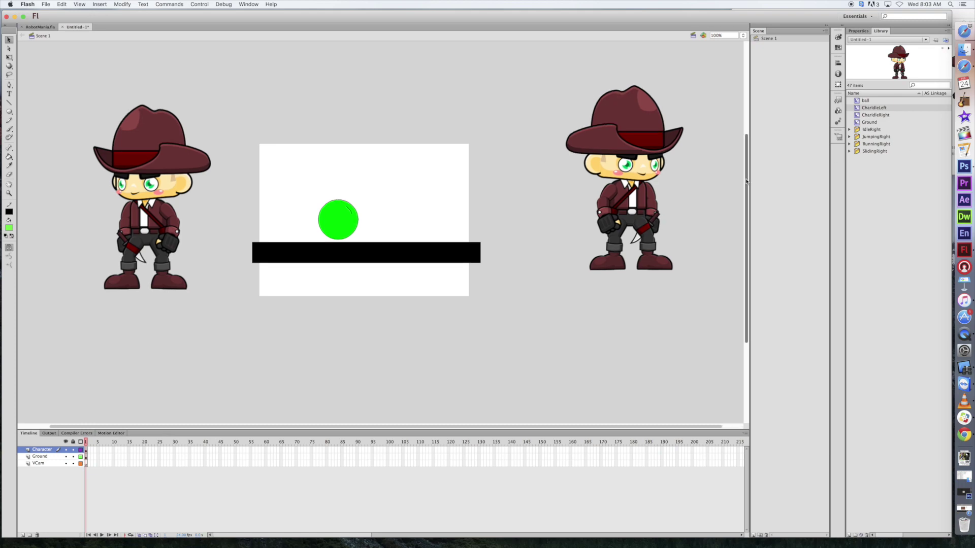
{"action": "scroll", "coordinate": [746, 182], "scroll_direction": "down", "scroll_amount": 1}
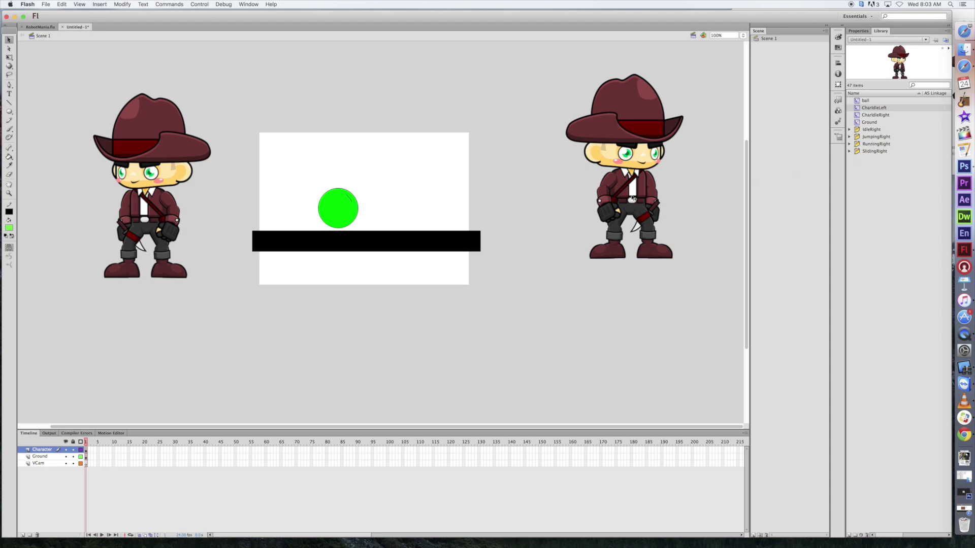
{"action": "left_click", "coordinate": [592, 205]}
{"action": "left_click_drag", "start_coordinate": [593, 204], "coordinate": [579, 219]}
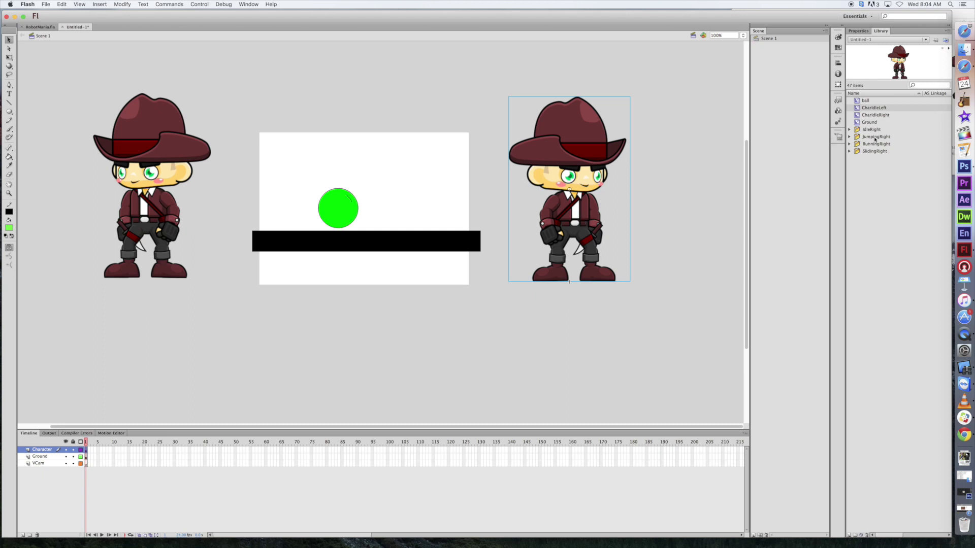
- Shift the left idle character slightly down and right, level with the right one
{"action": "left_click", "coordinate": [688, 165]}
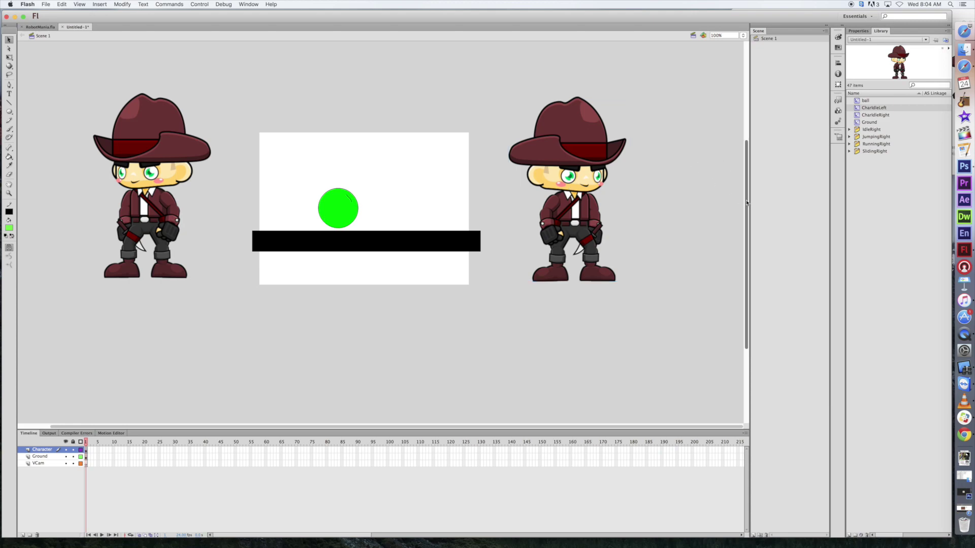
{"action": "left_click_drag", "start_coordinate": [745, 201], "coordinate": [746, 188]}
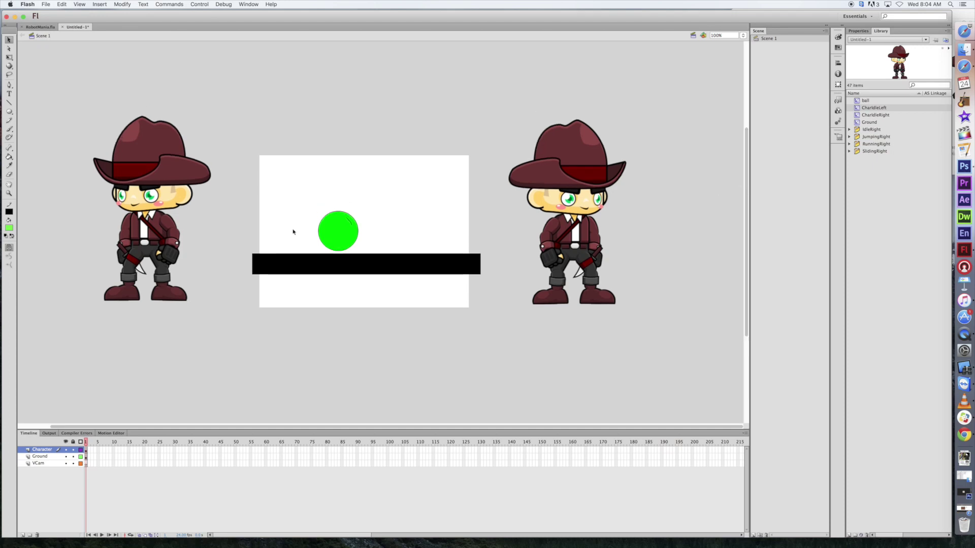
{"action": "left_click_drag", "start_coordinate": [158, 244], "coordinate": [161, 251]}
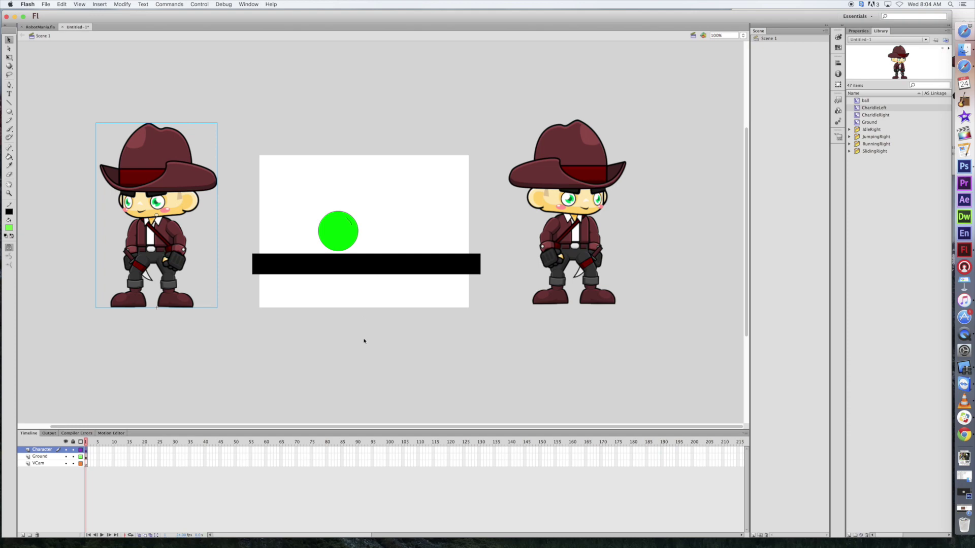
{"action": "left_click", "coordinate": [364, 365]}
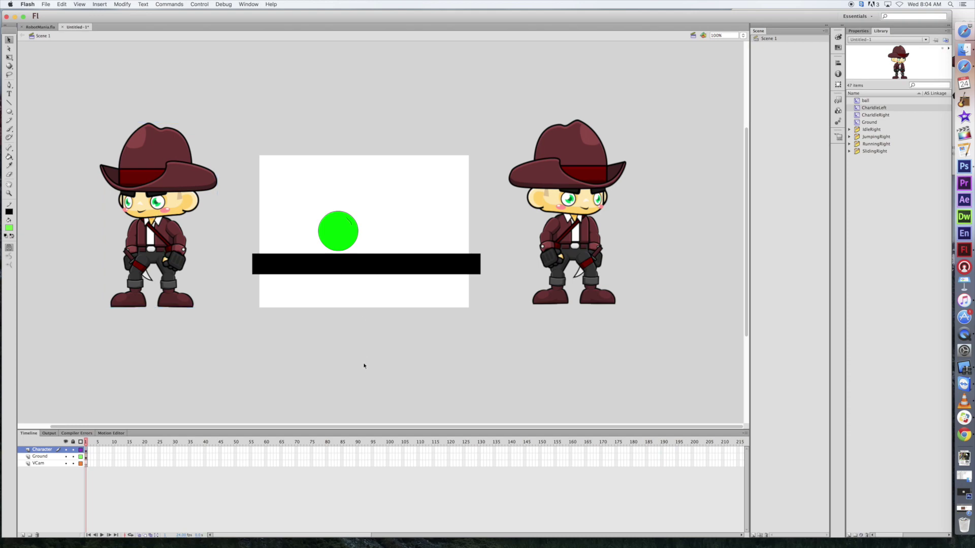
- Drag Run_000.png from the RunningRight library folder onto the stage, right of the idle characters
{"action": "left_click", "coordinate": [870, 145]}
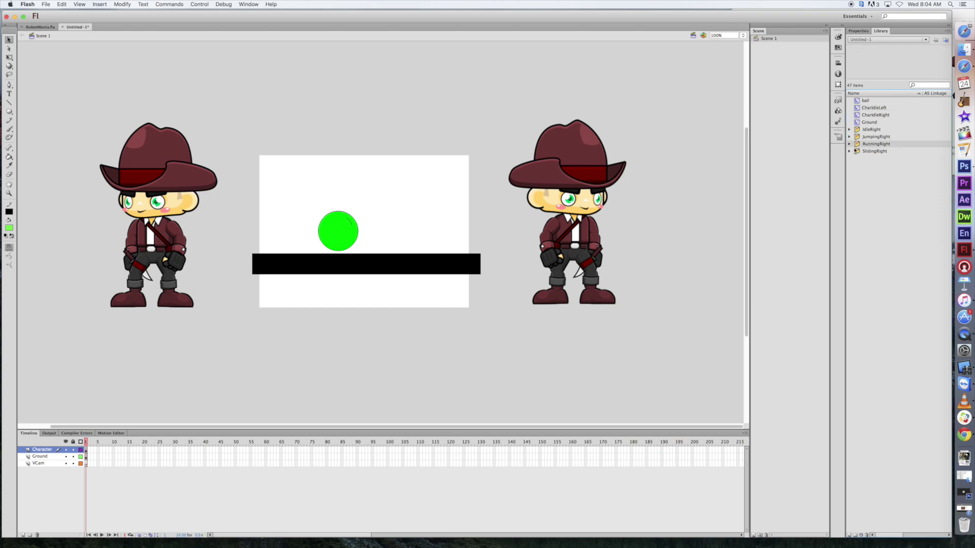
{"action": "left_click", "coordinate": [849, 146]}
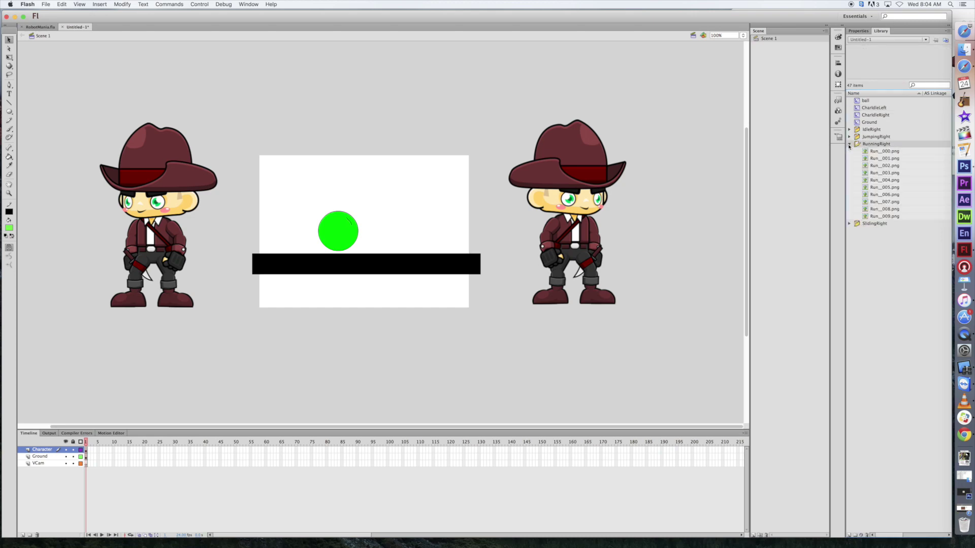
{"action": "left_click", "coordinate": [882, 152]}
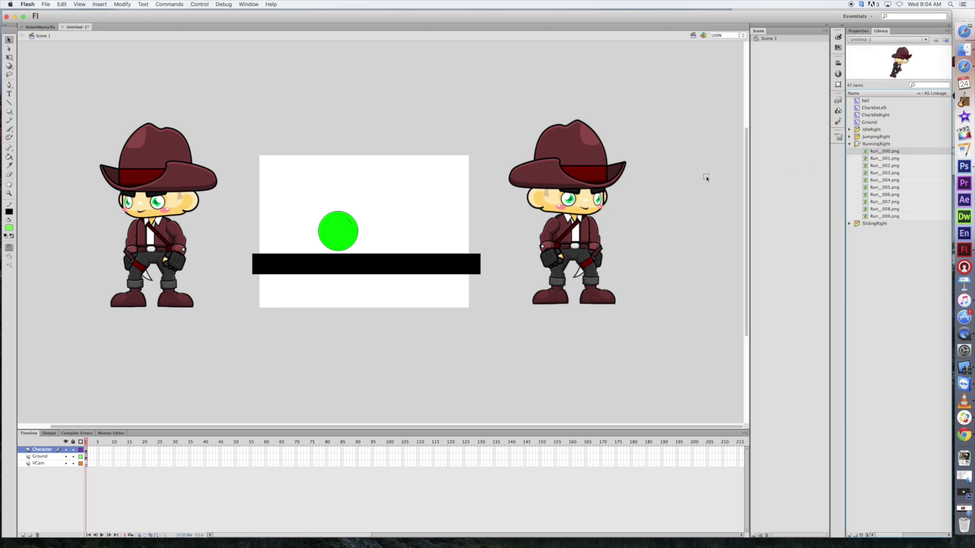
{"action": "left_click_drag", "start_coordinate": [706, 177], "coordinate": [706, 177]}
{"action": "left_click_drag", "start_coordinate": [528, 428], "coordinate": [582, 428]}
{"action": "left_click_drag", "start_coordinate": [655, 216], "coordinate": [660, 248]}
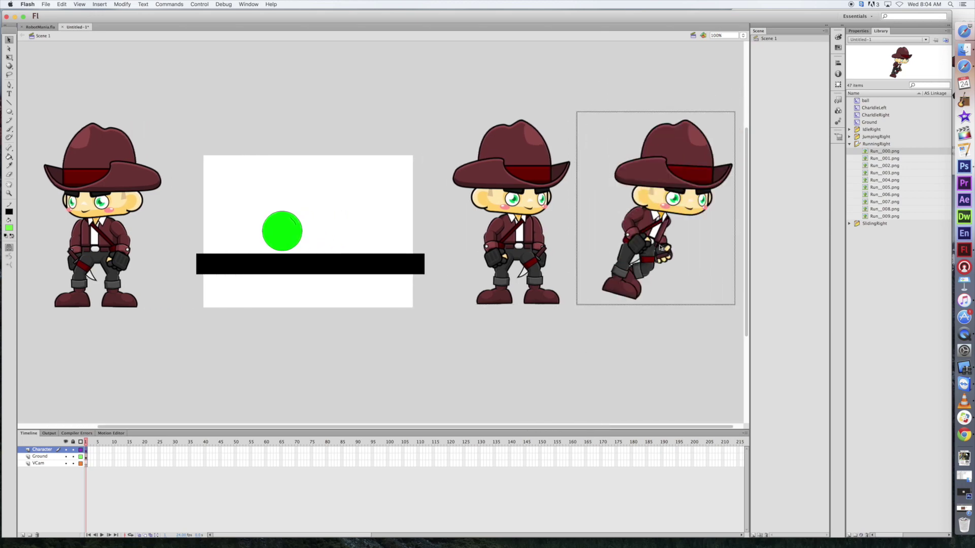
- Convert the running image into a movie clip symbol named CharRunRight
{"action": "right_click", "coordinate": [659, 191]}
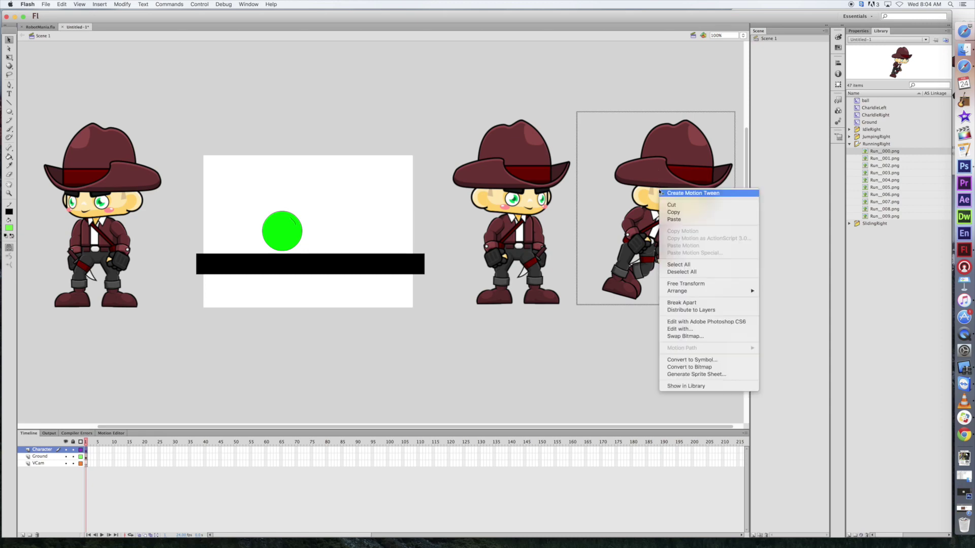
{"action": "left_click", "coordinate": [705, 361]}
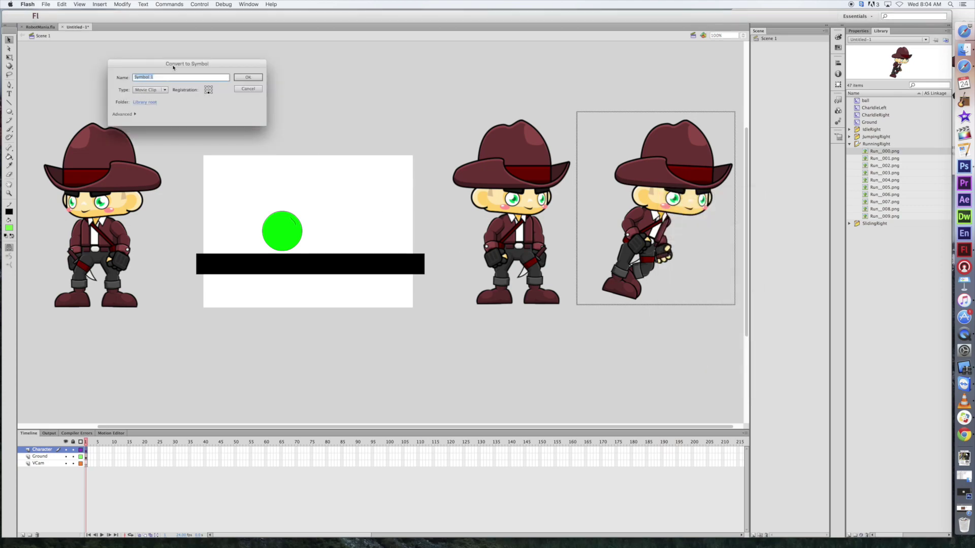
{"action": "left_click_drag", "start_coordinate": [173, 67], "coordinate": [342, 79]}
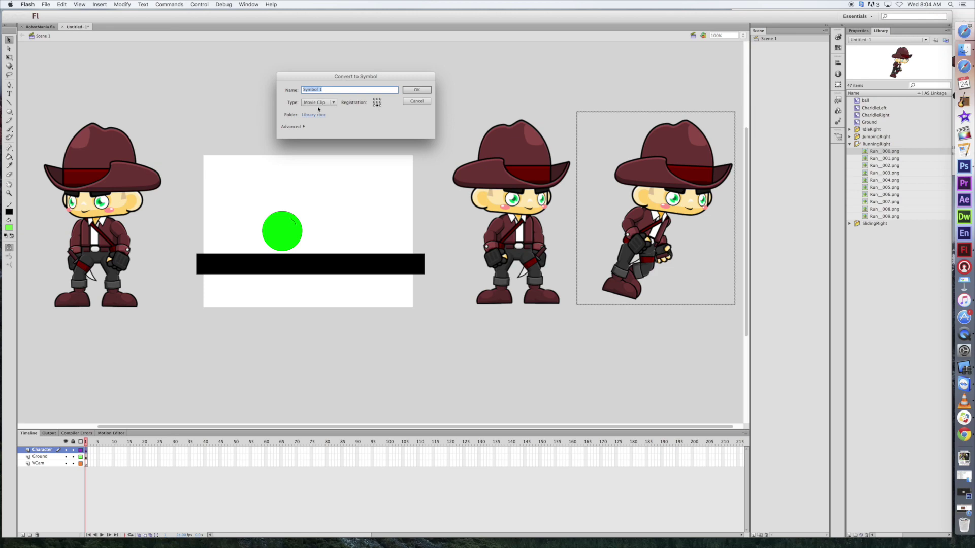
{"action": "type", "text": "CharRunRight"}
{"action": "left_click", "coordinate": [426, 91]}
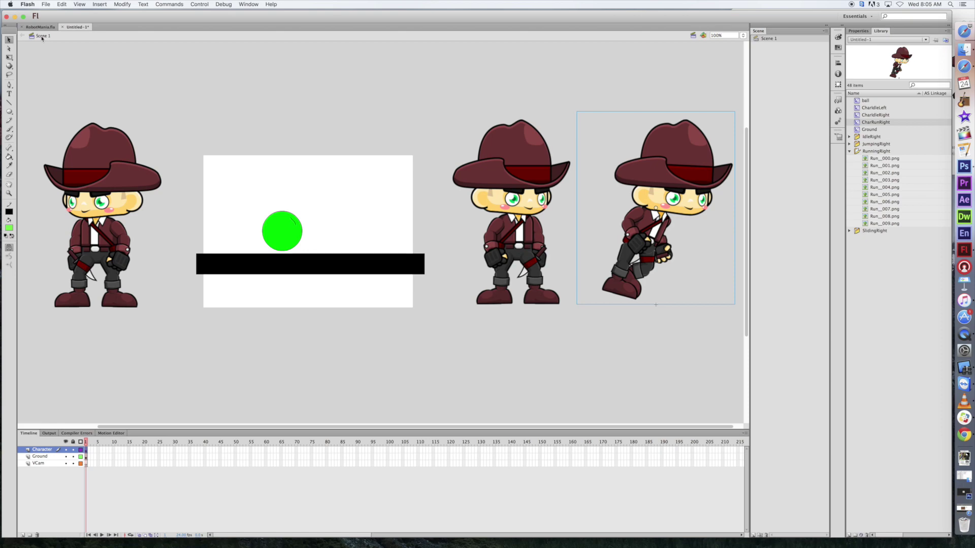
- Inside CharRunRight, add a blank keyframe at frame 2 holding Run_001.png, aligned with the first pose
{"action": "double_click", "coordinate": [665, 203]}
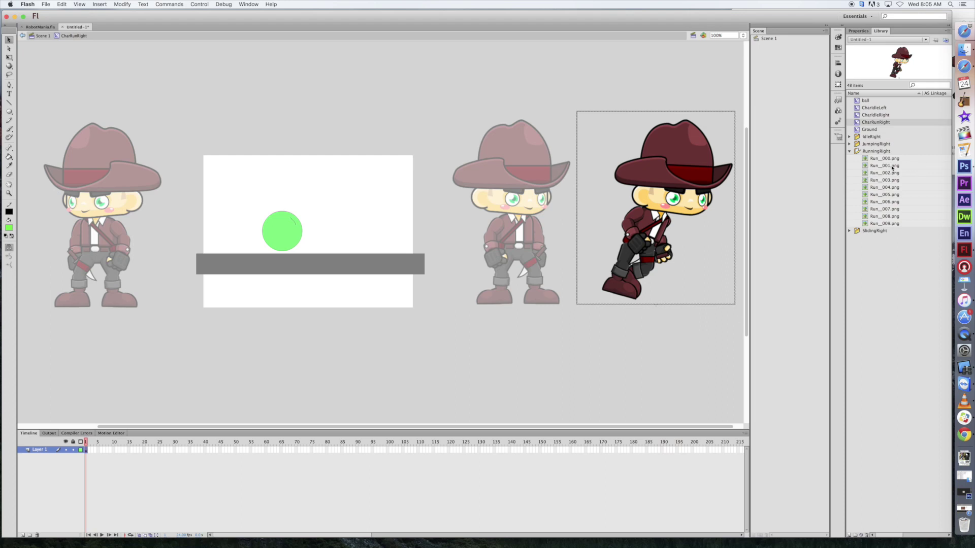
{"action": "right_click", "coordinate": [91, 451]}
{"action": "left_click", "coordinate": [126, 410]}
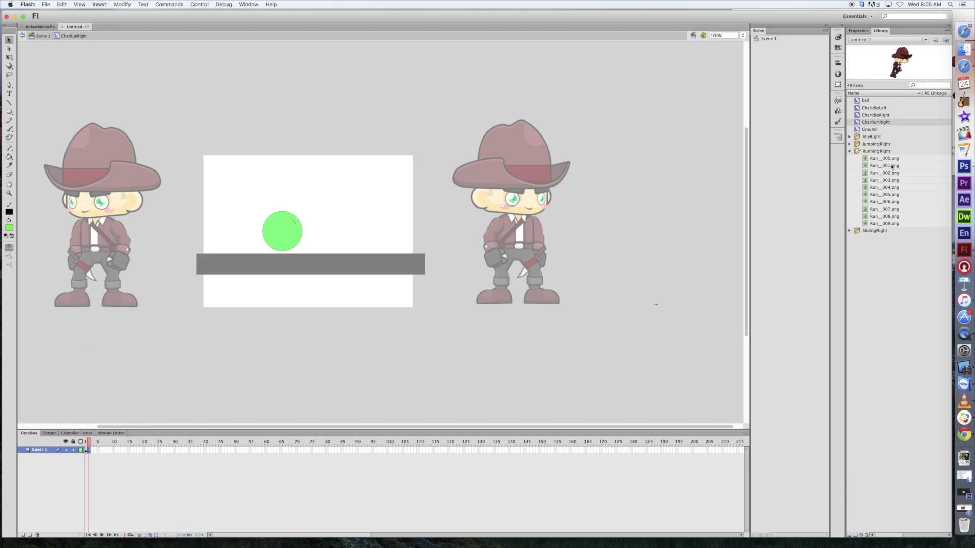
{"action": "left_click_drag", "start_coordinate": [892, 166], "coordinate": [656, 221]}
{"action": "key", "text": "Up"}
{"action": "key", "text": "Up"}
{"action": "key", "text": "Up"}
{"action": "key", "text": "Up"}
{"action": "key", "text": "Up"}
{"action": "key", "text": "Up"}
{"action": "key", "text": "Up"}
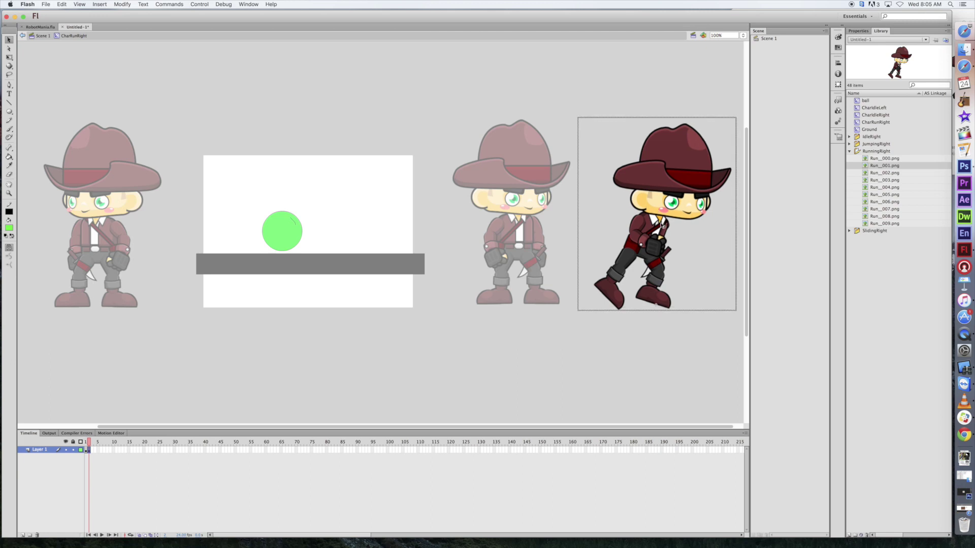
{"action": "mouse_move", "coordinate": [661, 227]}
{"action": "left_mouse_down"}
{"action": "mouse_move", "coordinate": [663, 214]}
{"action": "mouse_move", "coordinate": [663, 223]}
{"action": "left_mouse_up"}
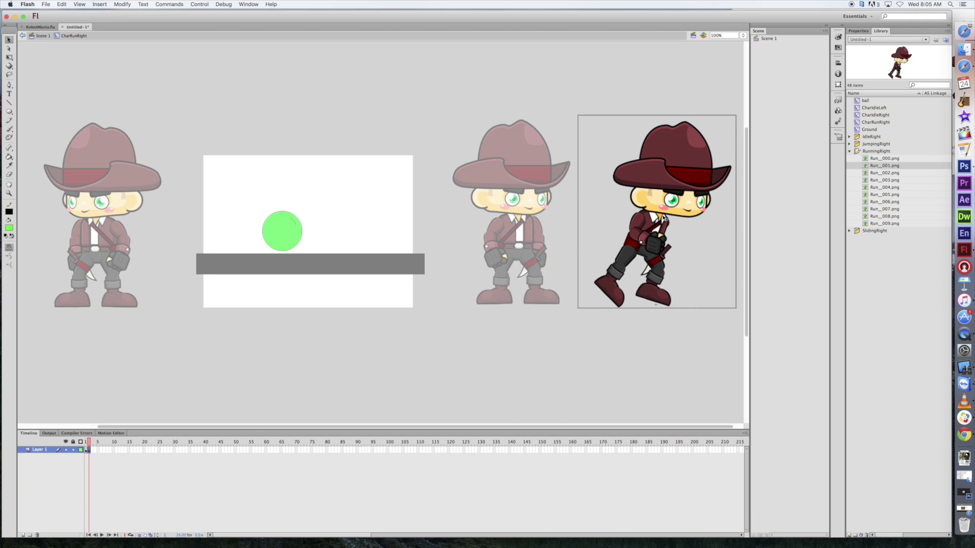
- Collapse the RunningRight library folder and deselect the running character
{"action": "left_click", "coordinate": [848, 151]}
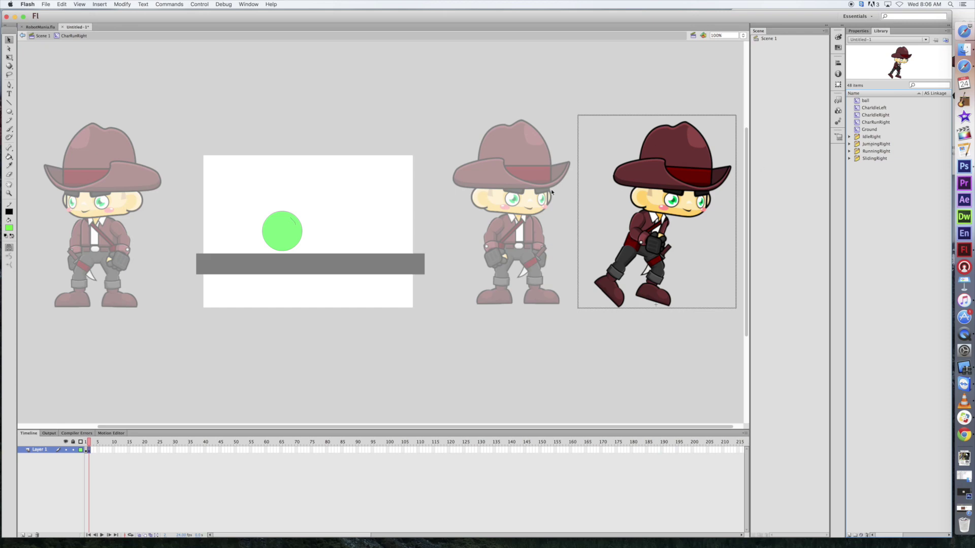
{"action": "left_click", "coordinate": [404, 120]}
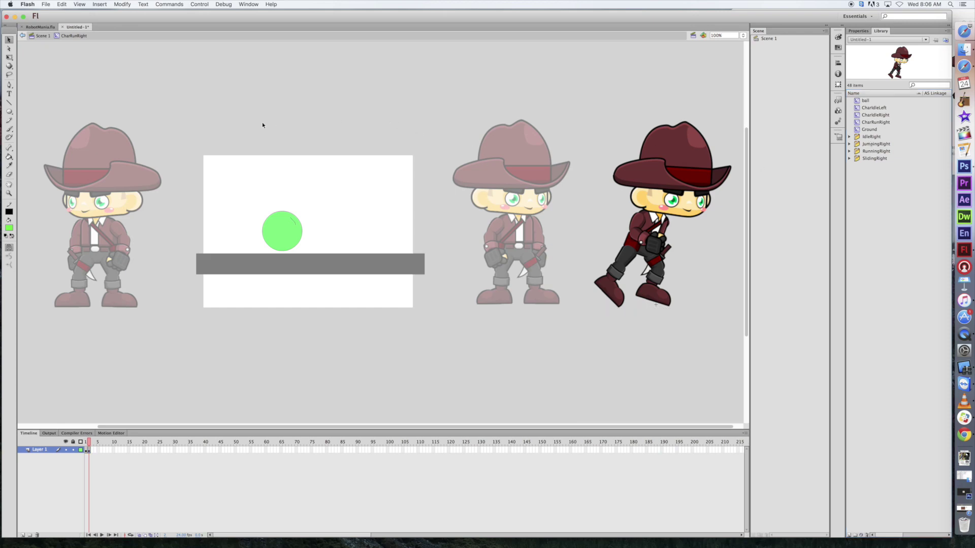